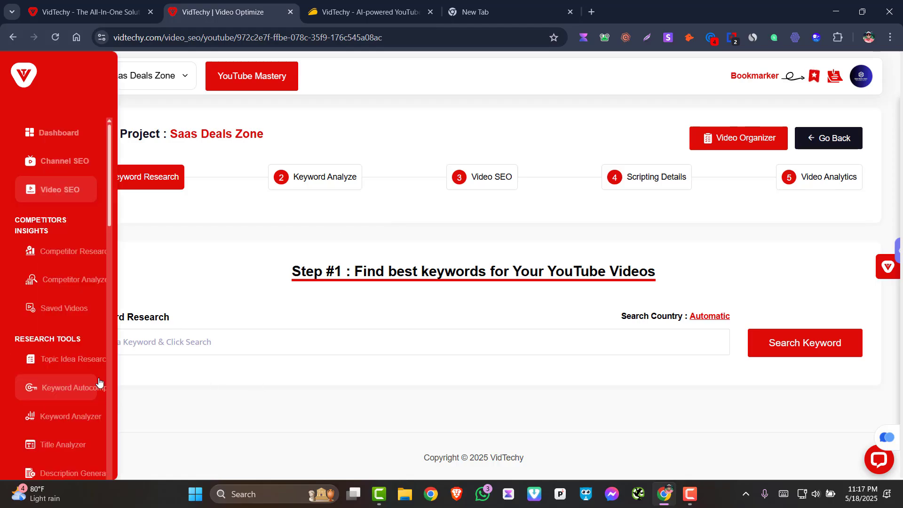
- Search the Keyword Research step for the suggested phrase "how to make money from blogging"
click(270, 341)
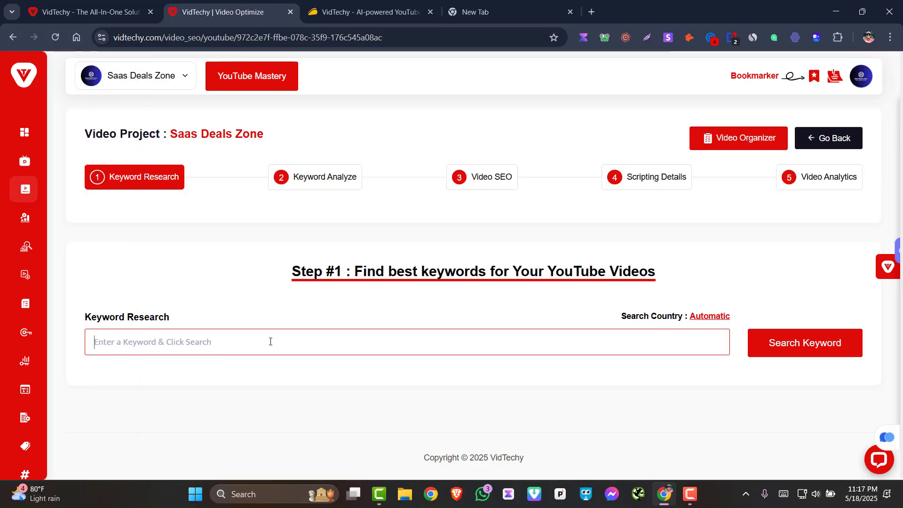
text(how to make money from Blo)
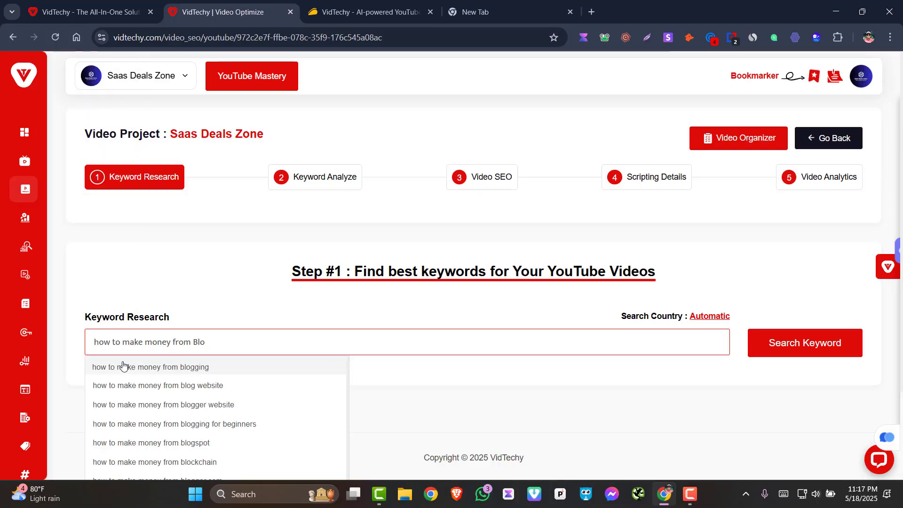
click(198, 368)
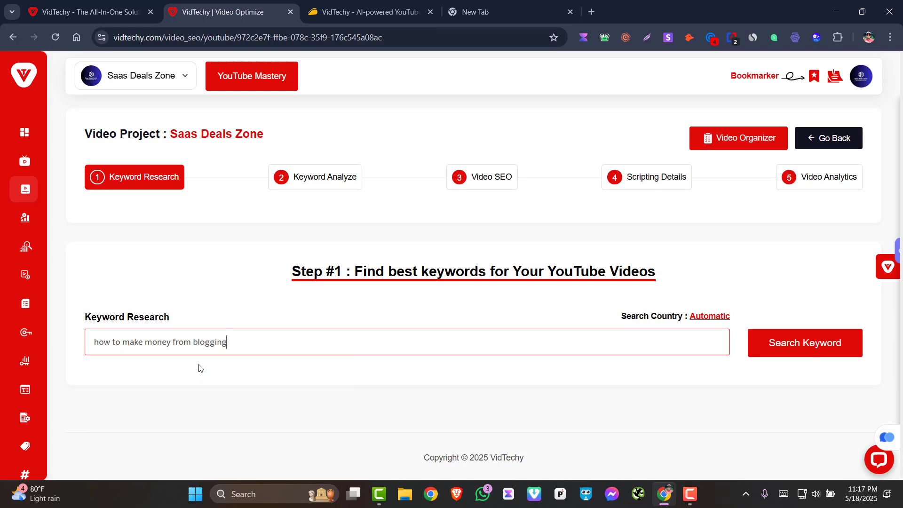
click(807, 342)
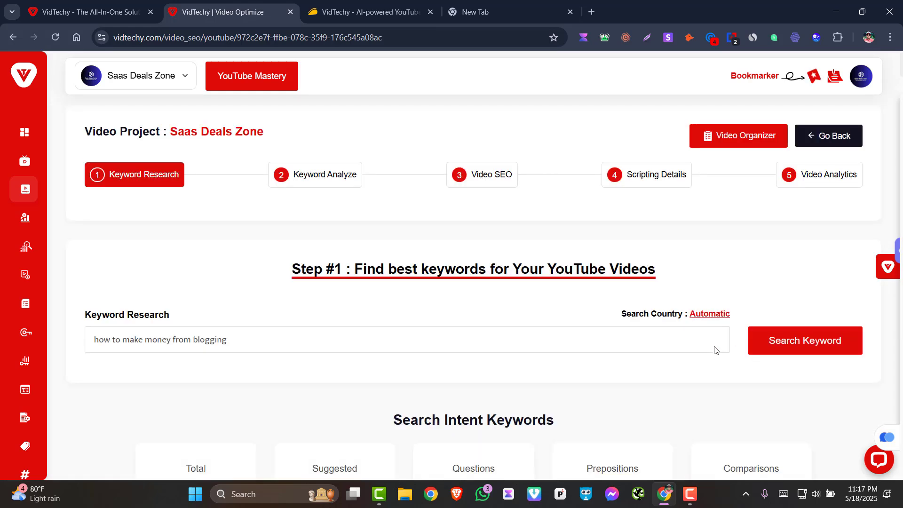
- Review the Search Intent Keywords summary, including the total, suggested, questions, prepositions and comparisons counts
scroll(230, 329, down, 4)
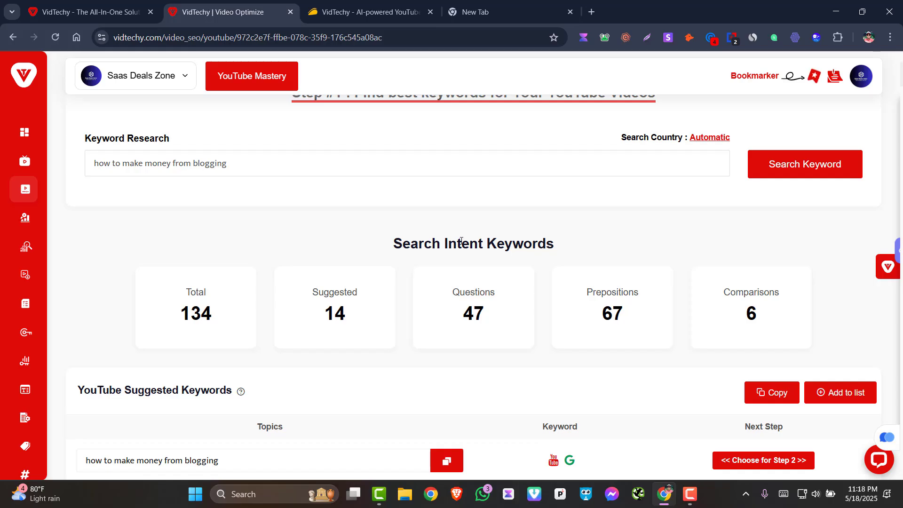
drag(393, 242, 574, 238)
double_click(188, 315)
scroll(224, 316, down, 3)
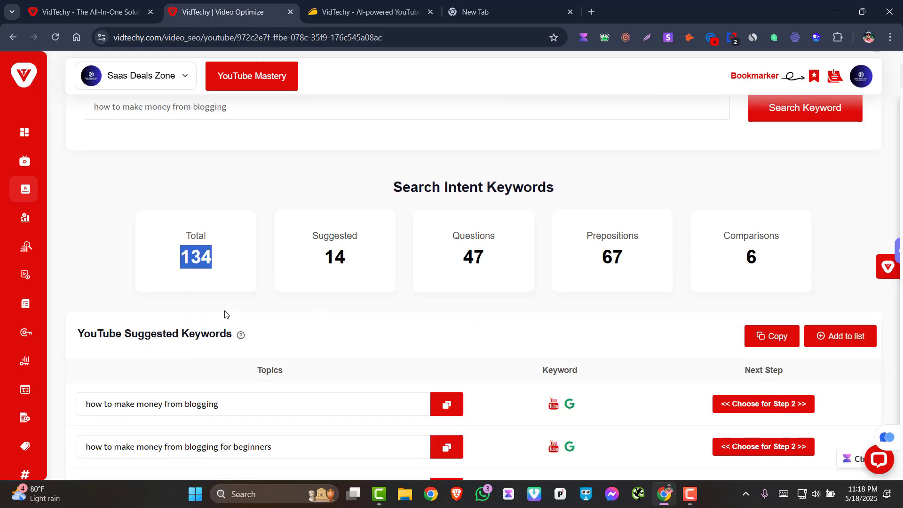
scroll(258, 270, down, 1)
scroll(125, 334, up, 1)
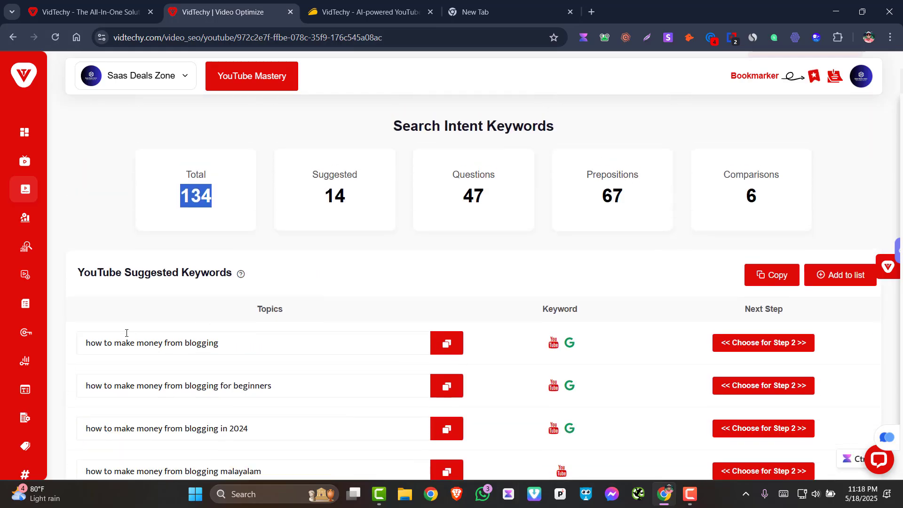
scroll(331, 333, down, 1)
scroll(332, 332, up, 3)
drag(323, 313, 343, 314)
drag(463, 313, 495, 317)
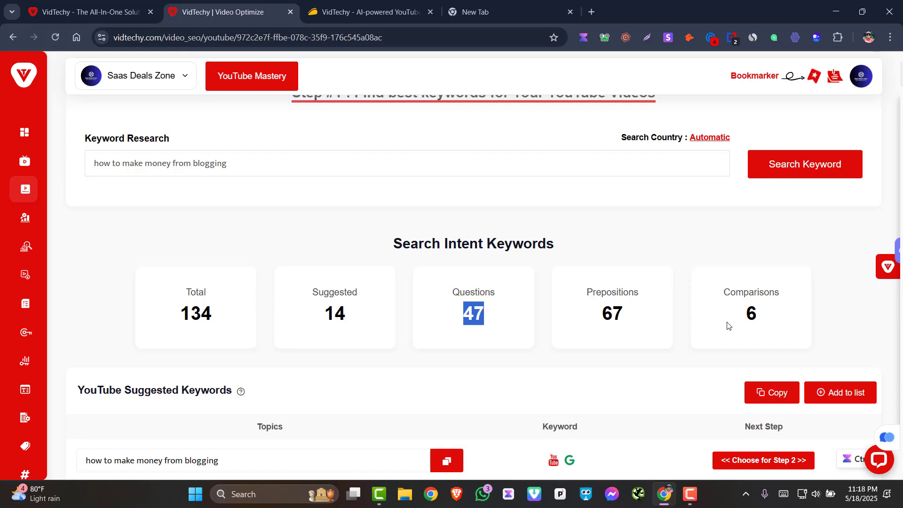
scroll(606, 226, down, 2)
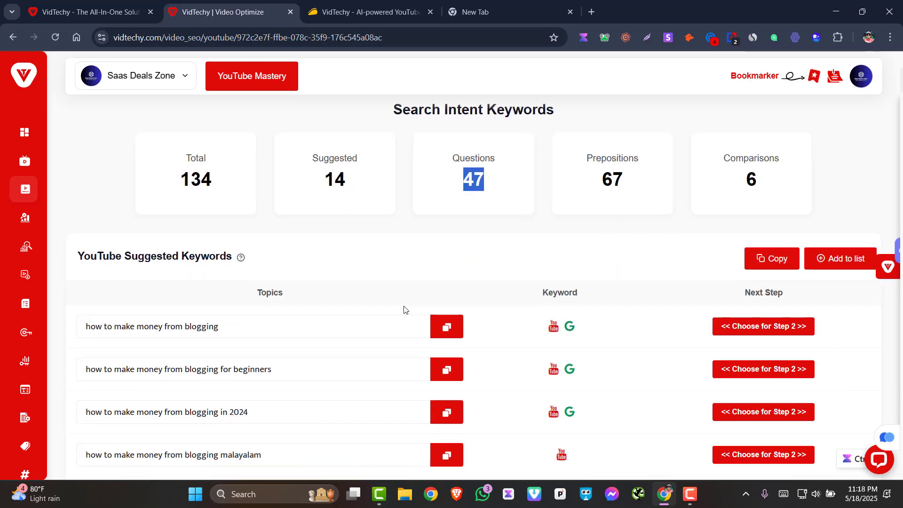
- Look through the YouTube suggested keywords and the question and preposition keyword lists, including their YouTube and Google sources
scroll(196, 267, down, 3)
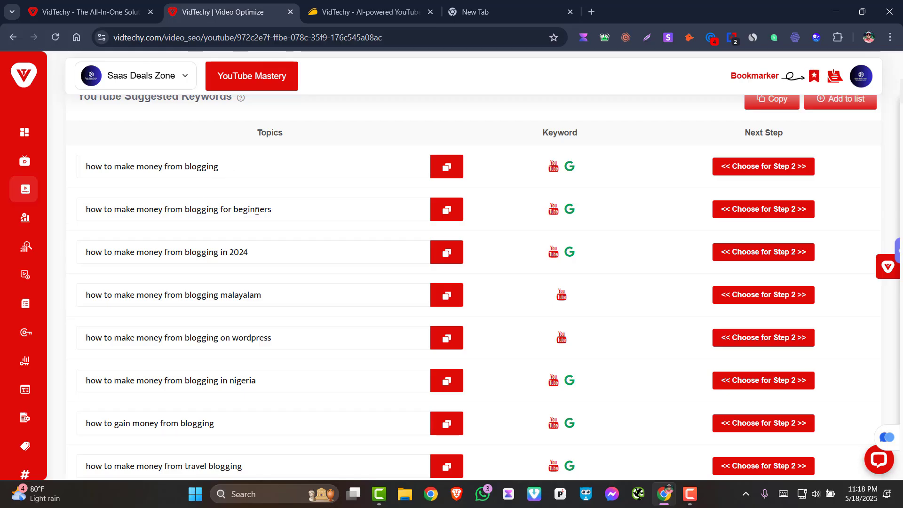
mouse_move(571, 172)
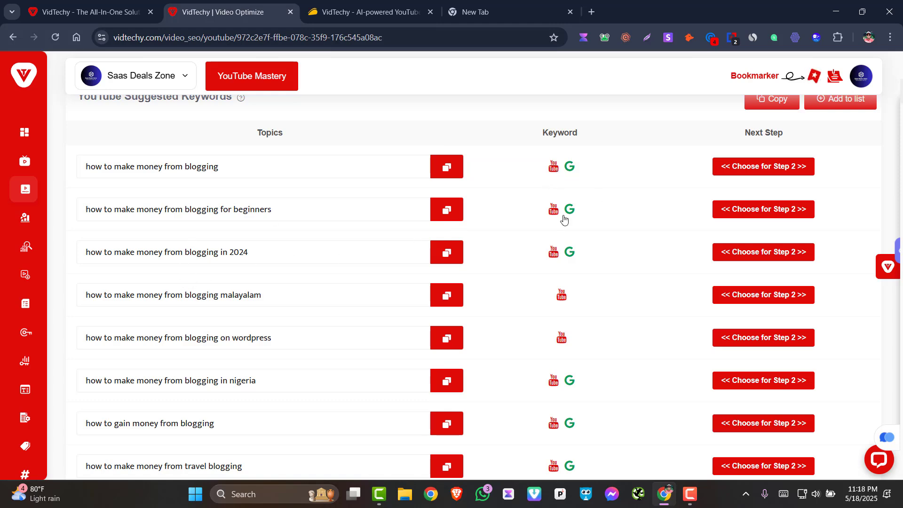
scroll(530, 301, down, 8)
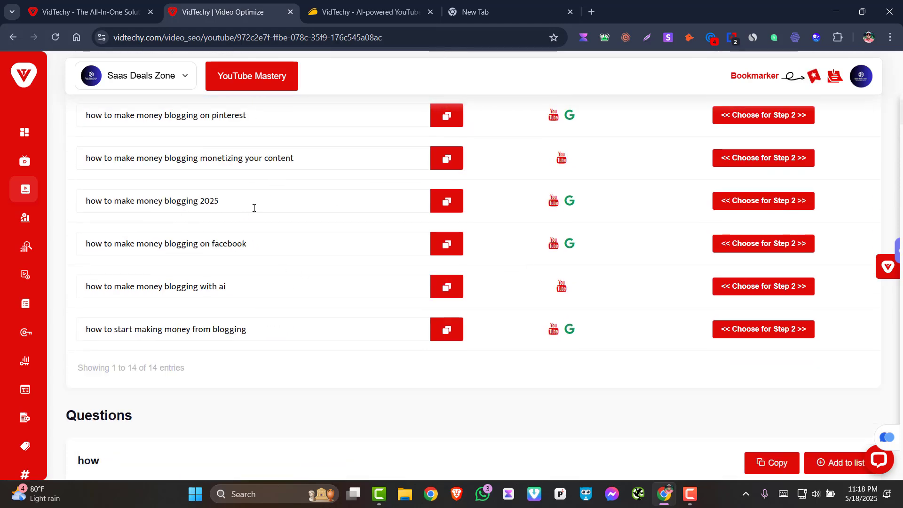
scroll(254, 207, down, 20)
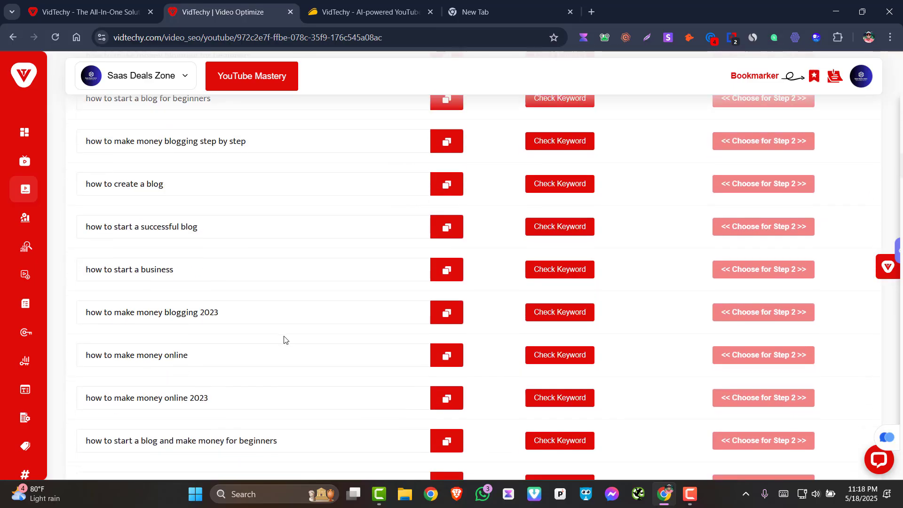
scroll(289, 320, down, 20)
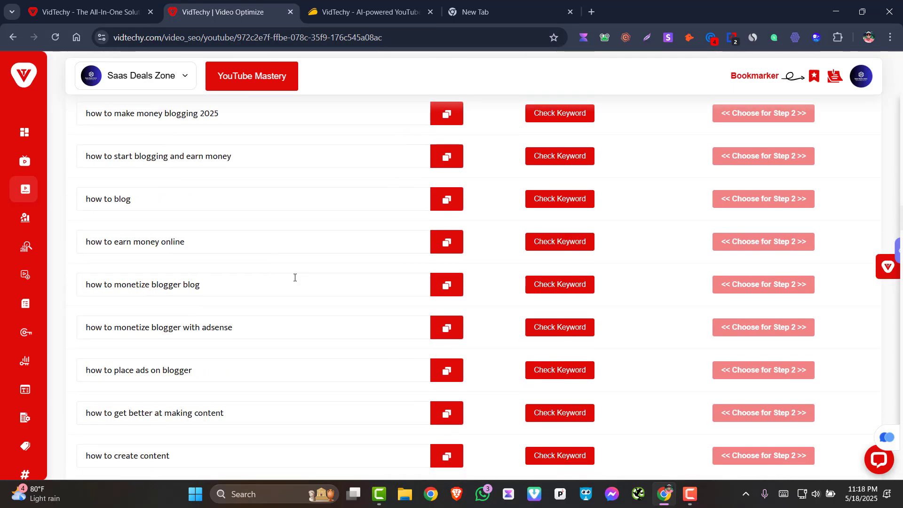
scroll(295, 277, down, 15)
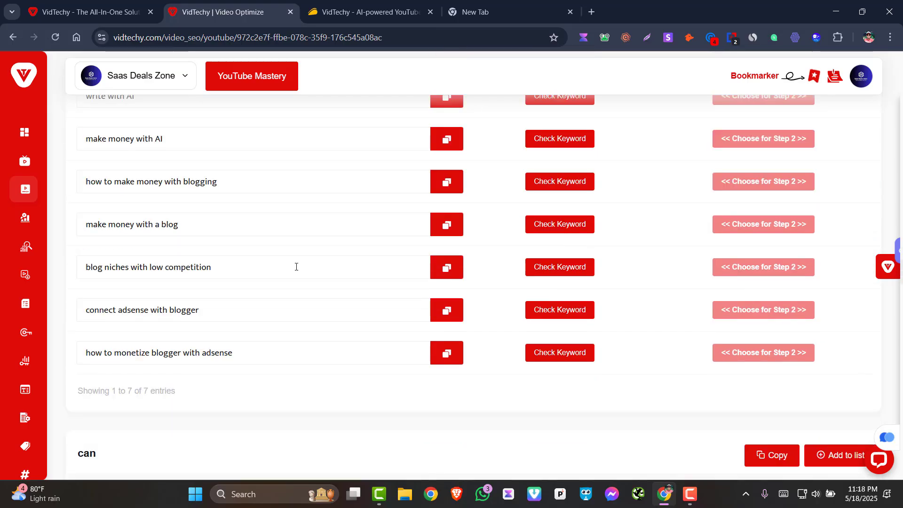
scroll(297, 267, up, 4)
scroll(297, 267, down, 16)
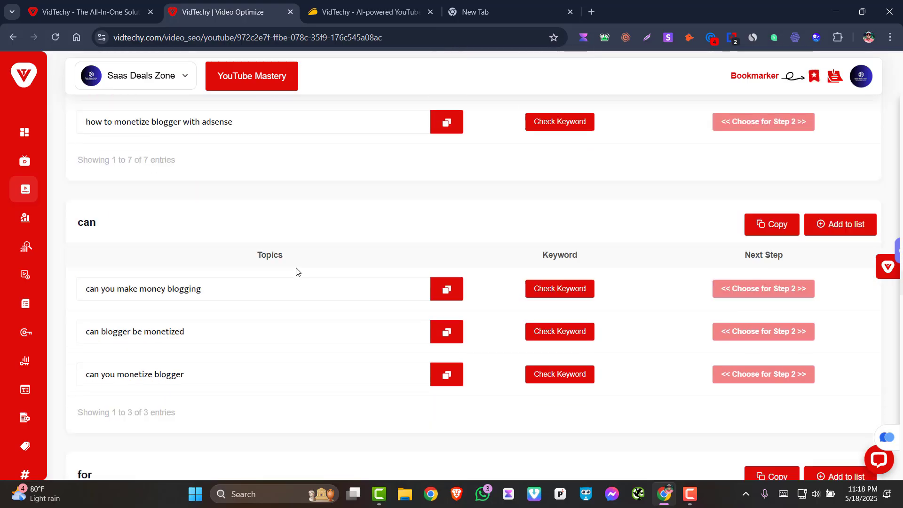
scroll(296, 270, down, 5)
scroll(296, 268, down, 13)
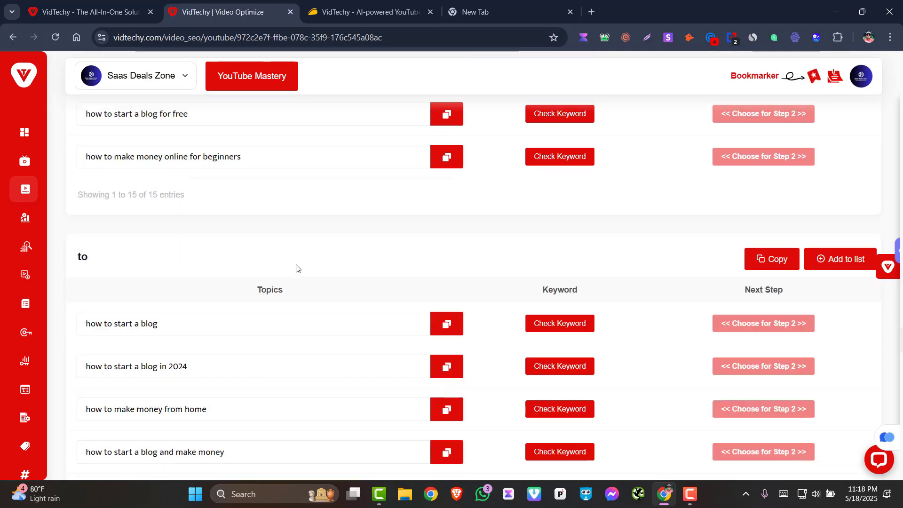
scroll(298, 258, up, 19)
scroll(800, 278, up, 20)
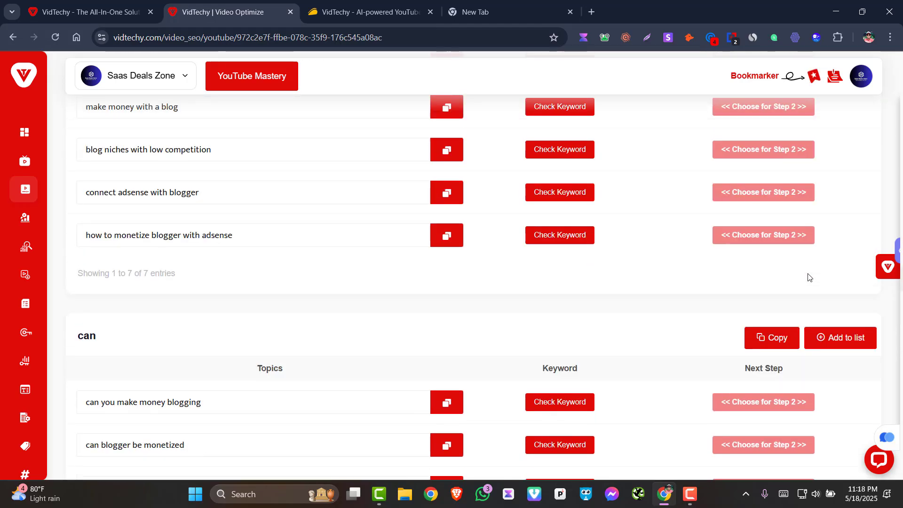
scroll(802, 287, up, 20)
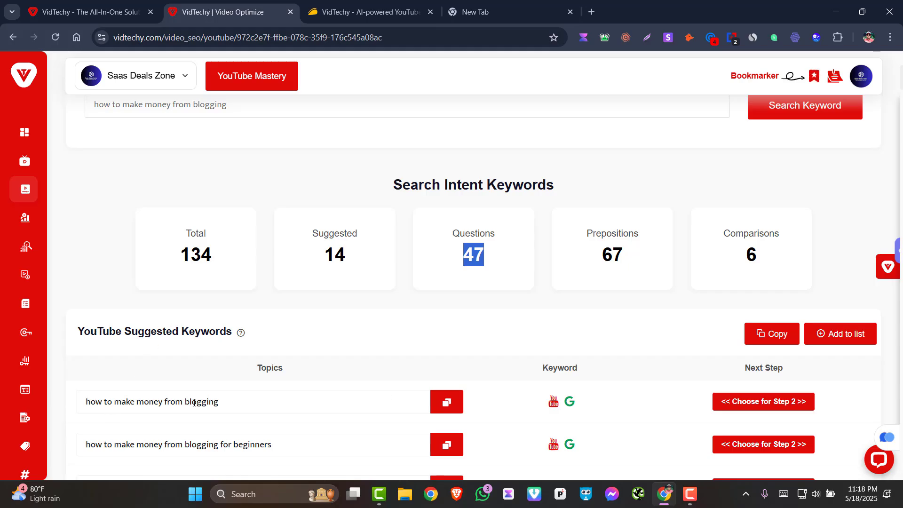
- Choose the suggested keyword "how to make money from blogging" for Step 2 and run its keyword analysis
scroll(778, 367, down, 1)
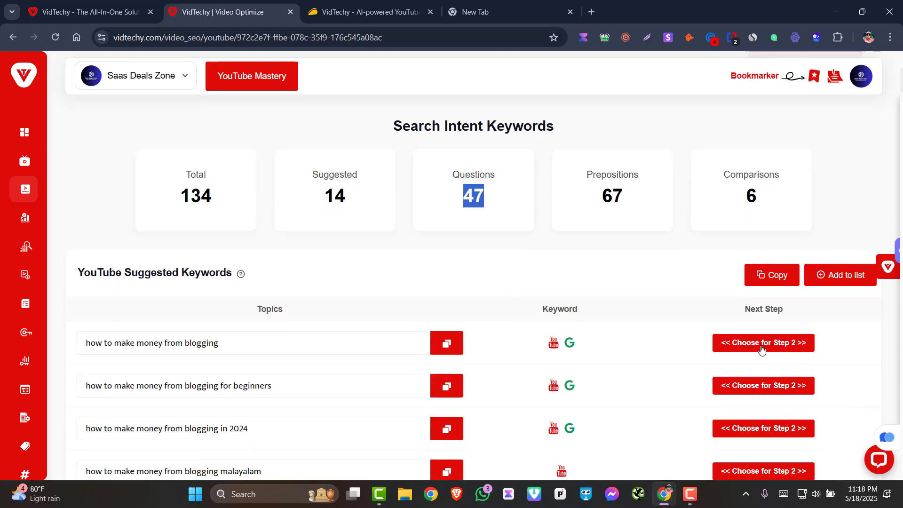
click(761, 349)
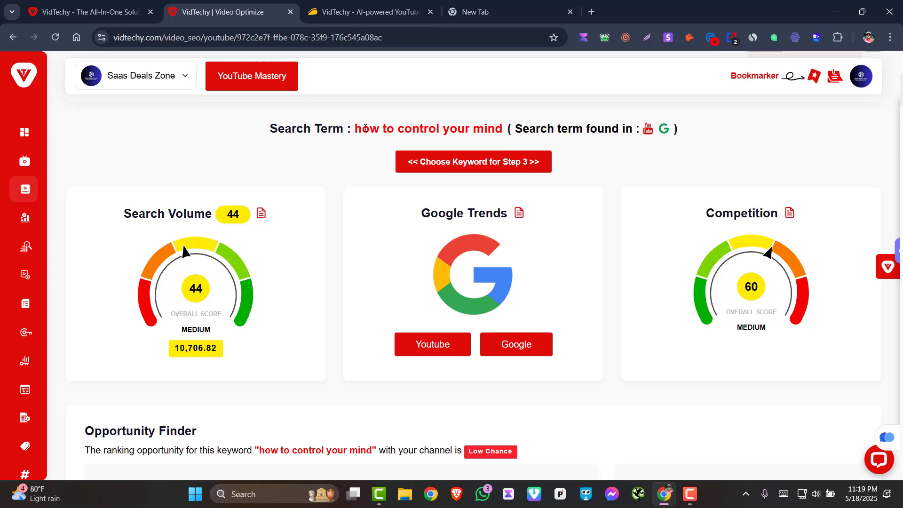
scroll(309, 267, up, 5)
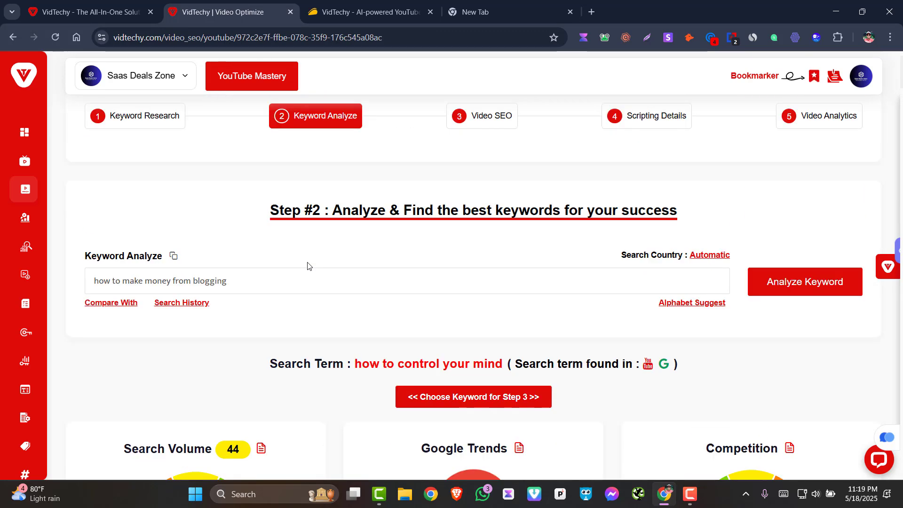
click(791, 285)
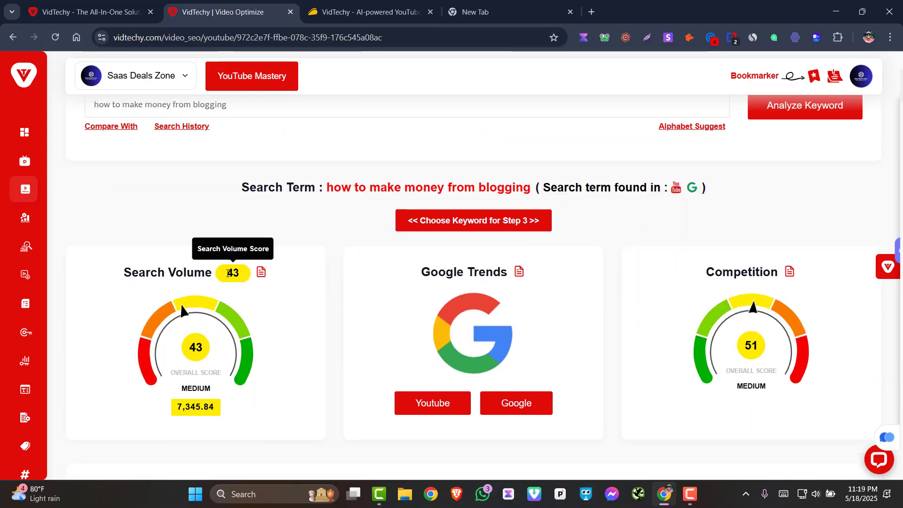
- Examine the analyzed keyword's search volume score, Google Trends links and competition score
scroll(181, 365, down, 1)
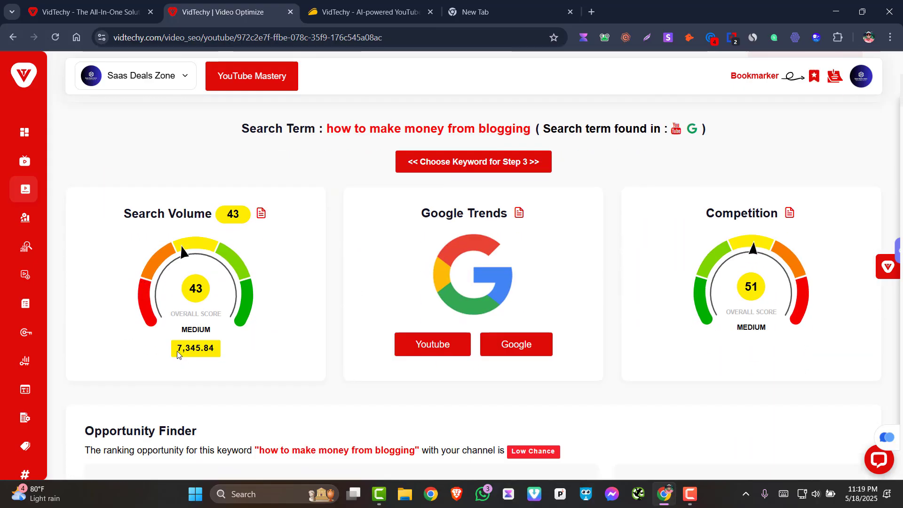
drag(177, 348, 233, 333)
click(193, 331)
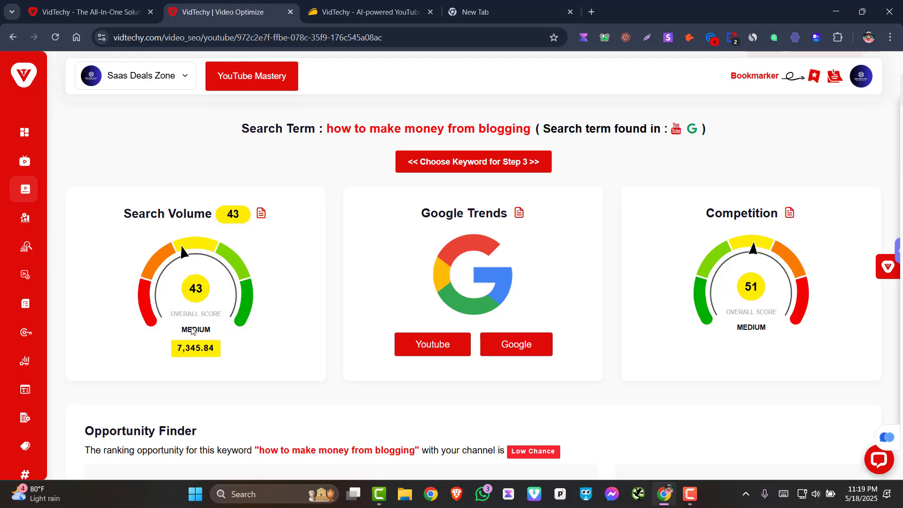
scroll(286, 317, up, 5)
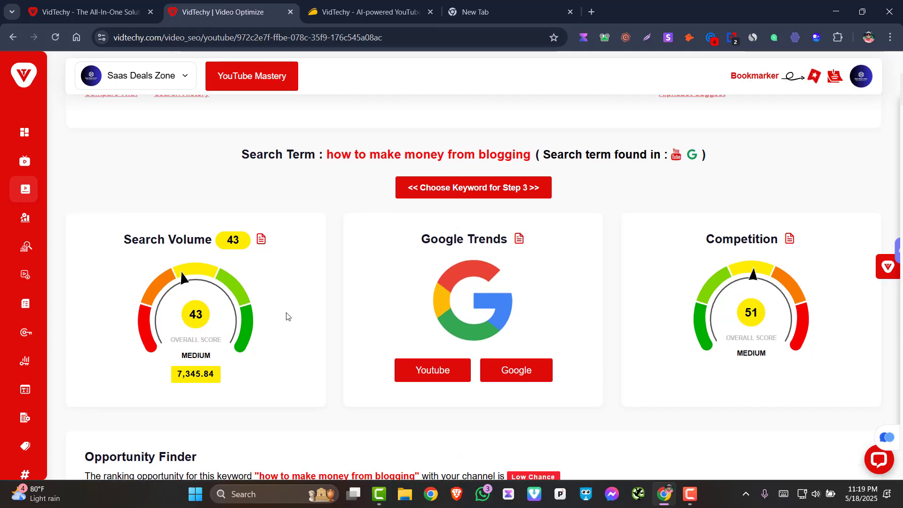
scroll(331, 311, down, 4)
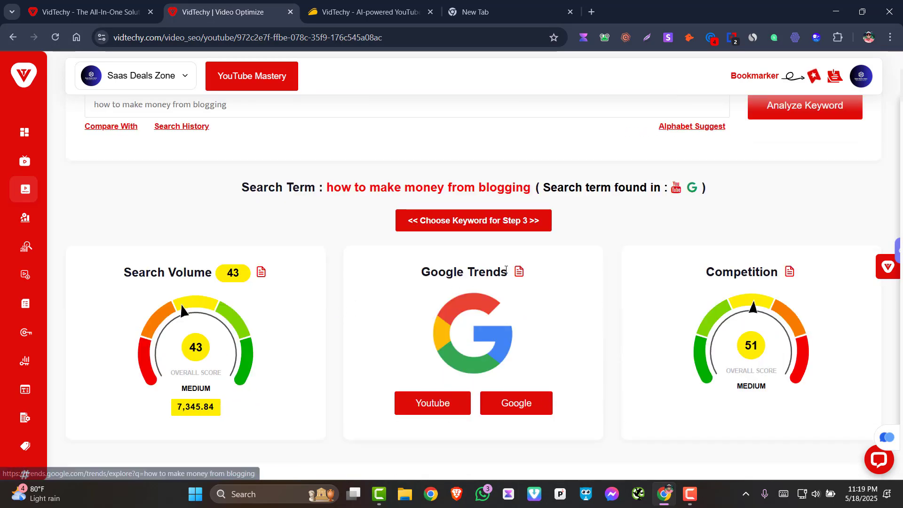
scroll(536, 310, down, 1)
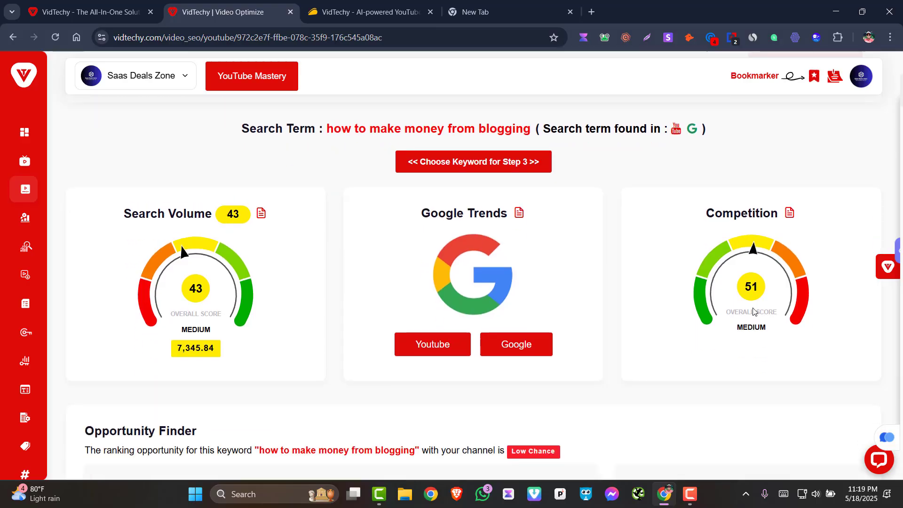
scroll(558, 360, down, 3)
scroll(760, 264, up, 2)
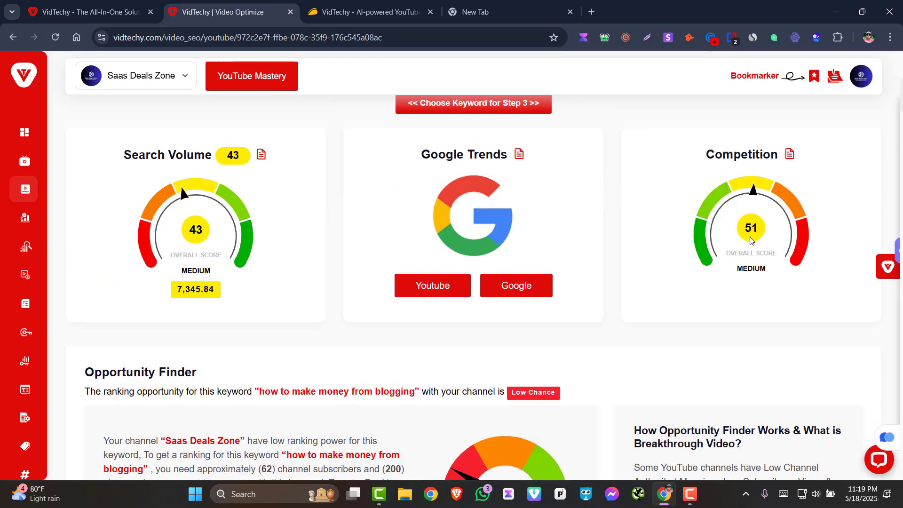
- Examine the Opportunity Finder ranking chance and the detailed statistics for the analyzed keyword, including the dominant channel
scroll(760, 266, down, 2)
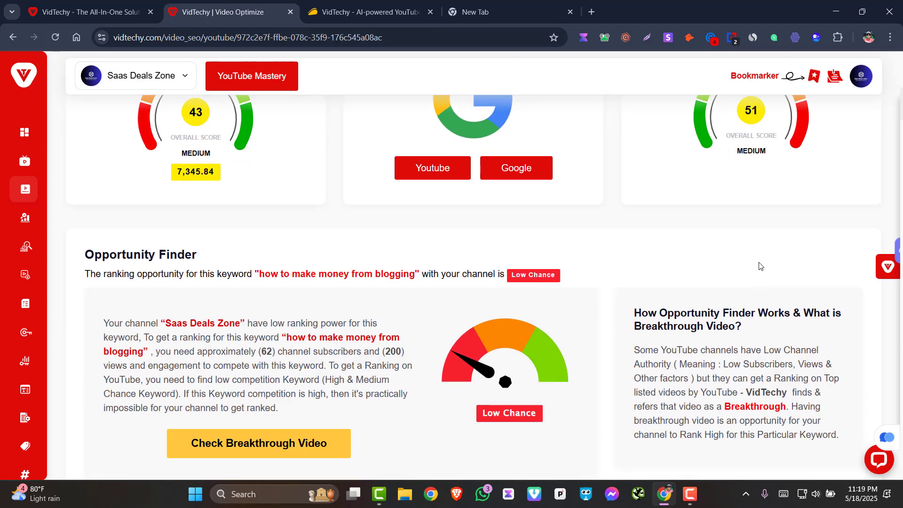
scroll(758, 258, down, 1)
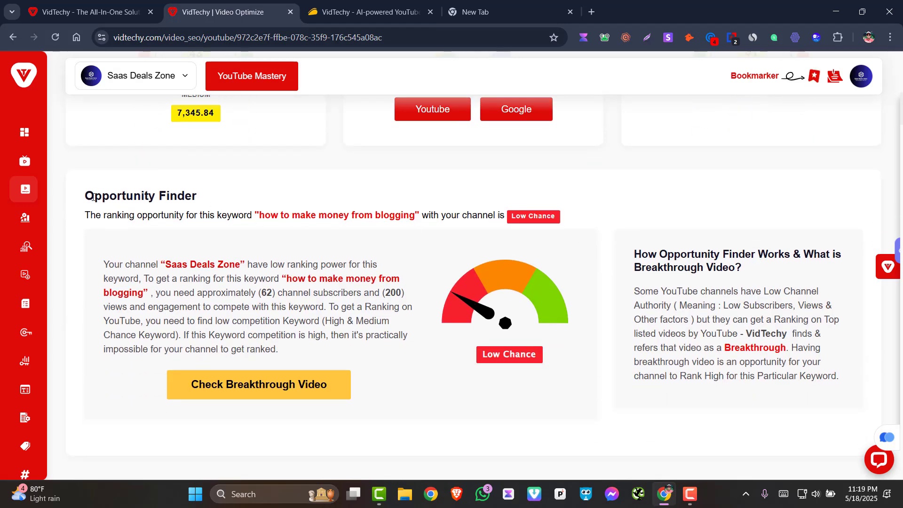
drag(93, 198, 206, 194)
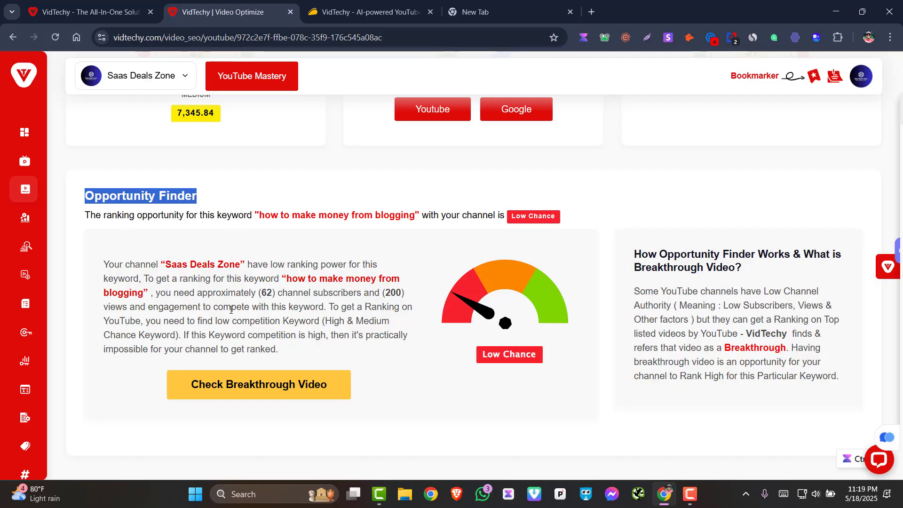
scroll(231, 303, down, 6)
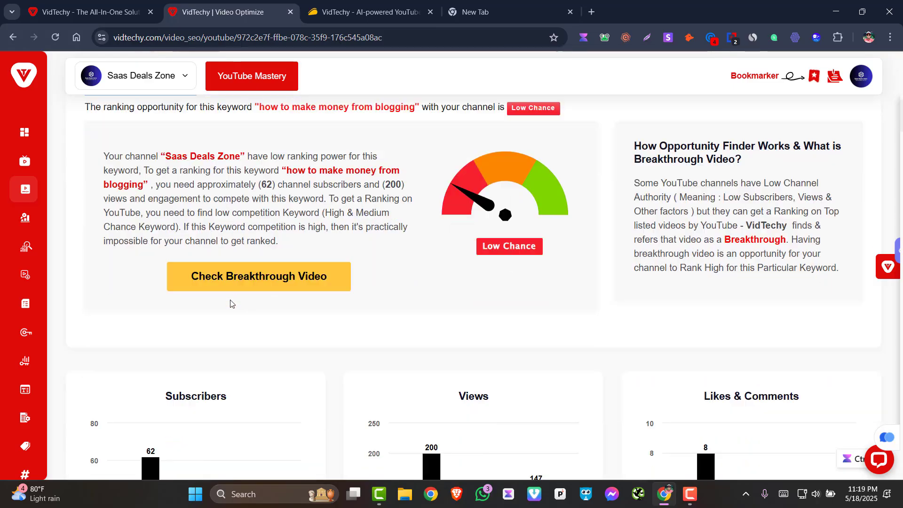
scroll(232, 300, down, 5)
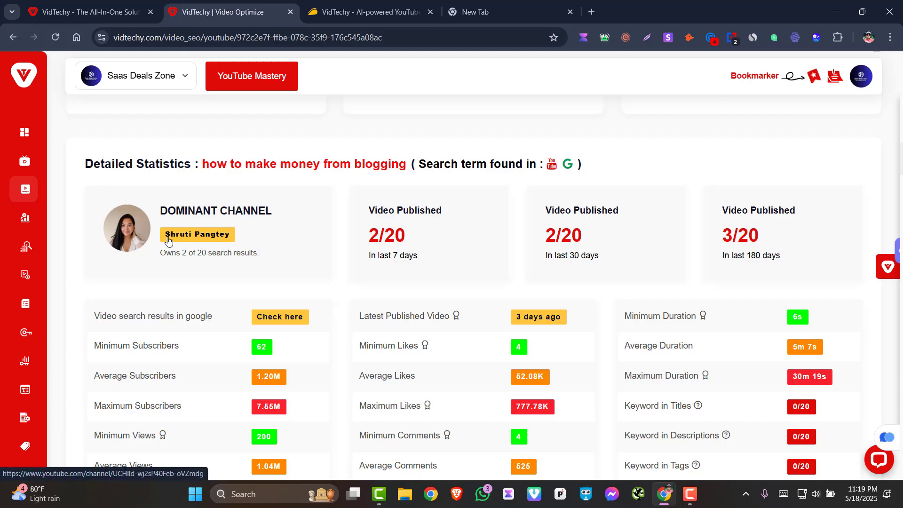
scroll(265, 229, down, 1)
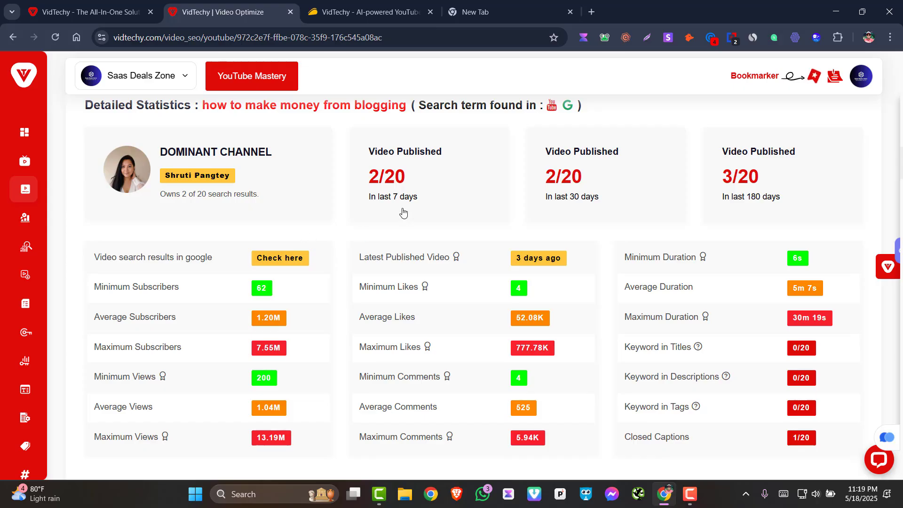
- Review the keyword's detailed statistics, including the dominant channel, recent publishing activity, and the subscriber, view, like, comment and duration figures
scroll(402, 211, up, 1)
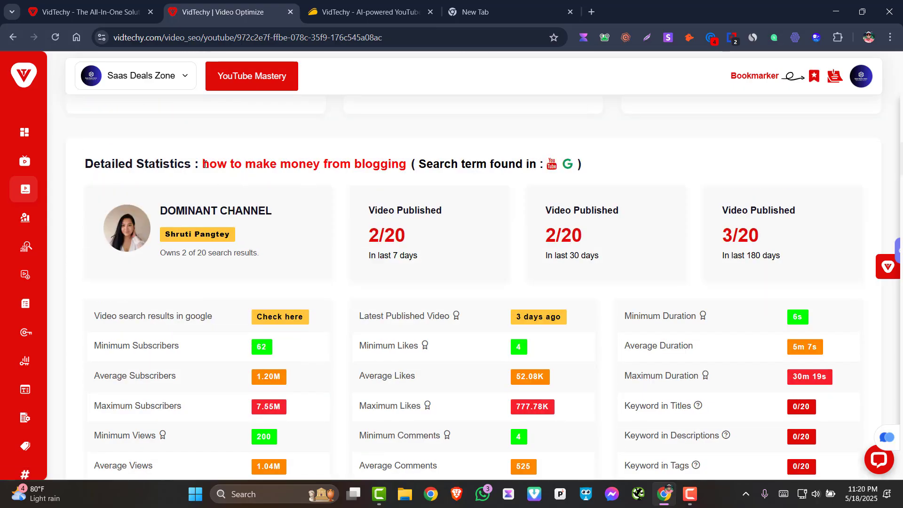
drag(204, 164, 413, 164)
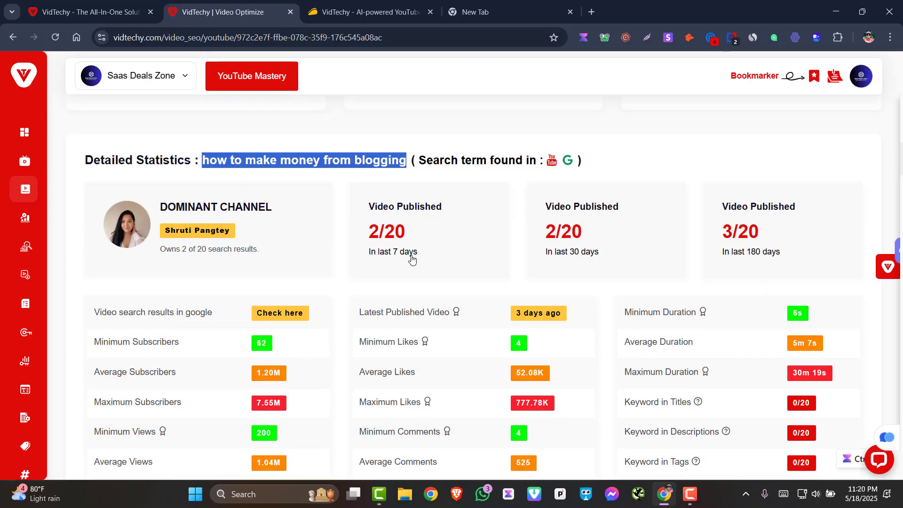
scroll(135, 204, down, 2)
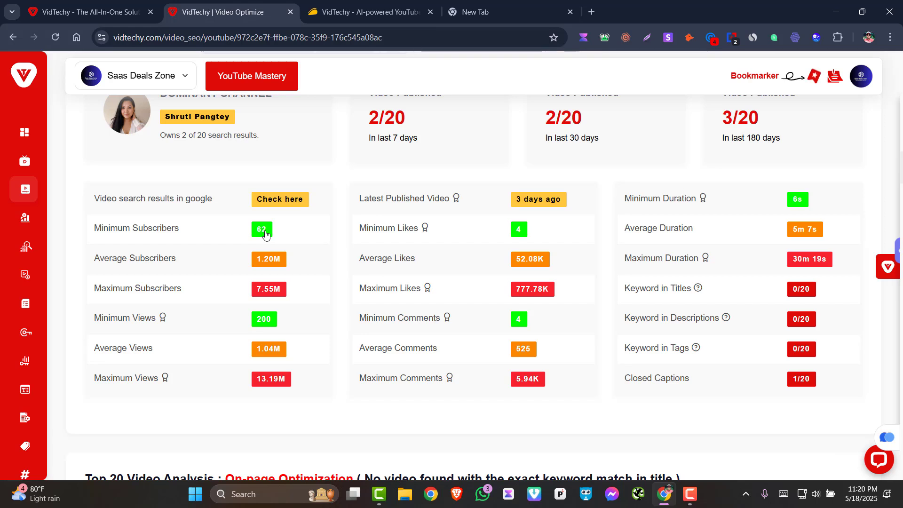
scroll(285, 308, up, 2)
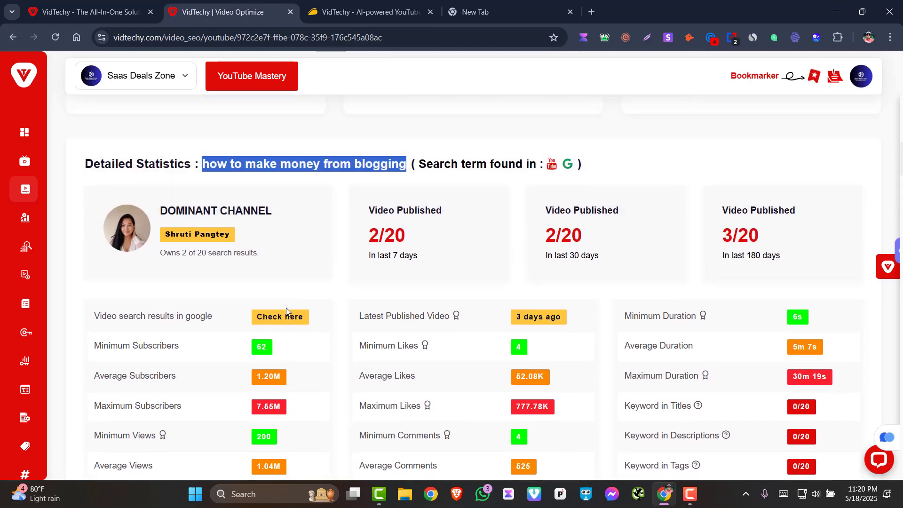
scroll(285, 310, down, 1)
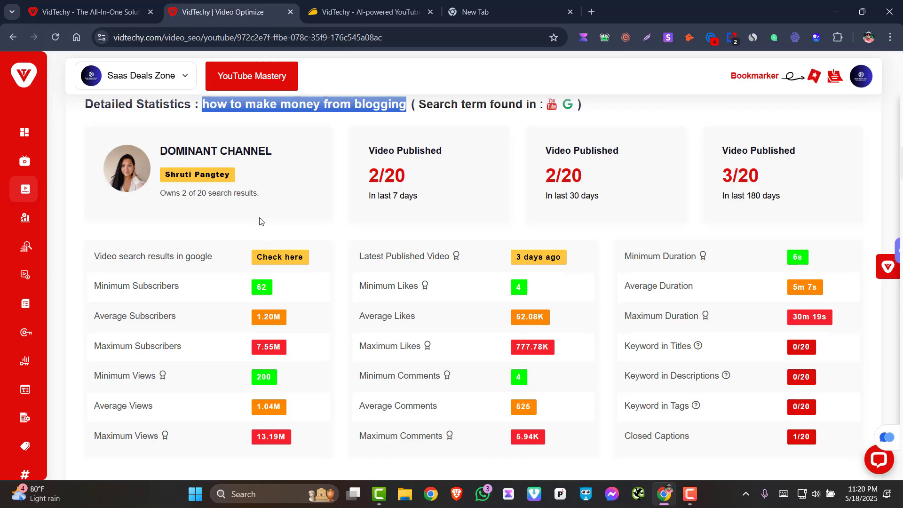
scroll(204, 204, up, 1)
scroll(267, 212, down, 1)
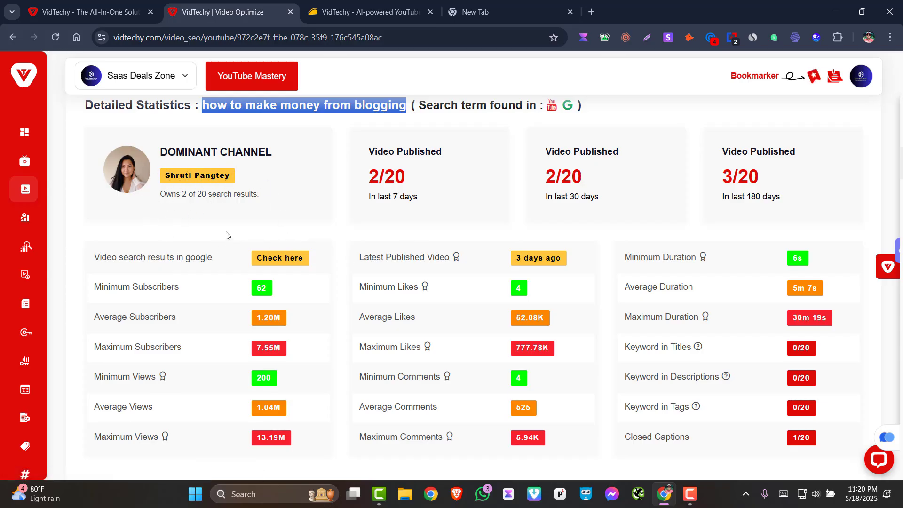
scroll(288, 277, down, 1)
scroll(289, 276, up, 2)
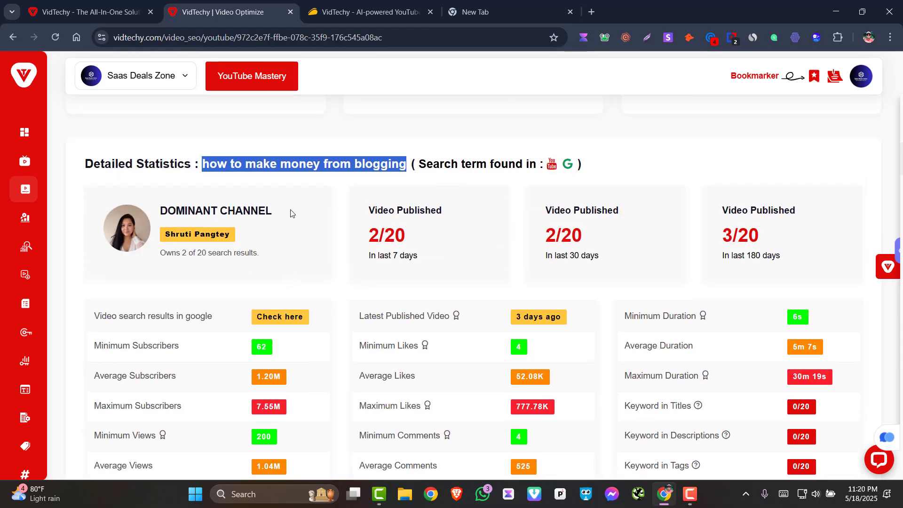
scroll(301, 212, down, 2)
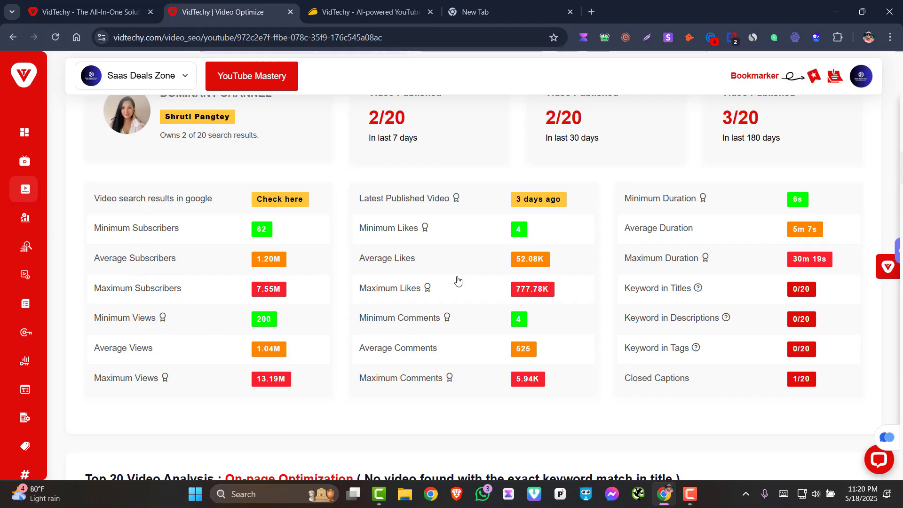
- Examine the Top 20 Video Analysis for on-page optimization, checking titles, partial keyword matches, channels, SERP ranks, VPH and durations
scroll(456, 277, down, 5)
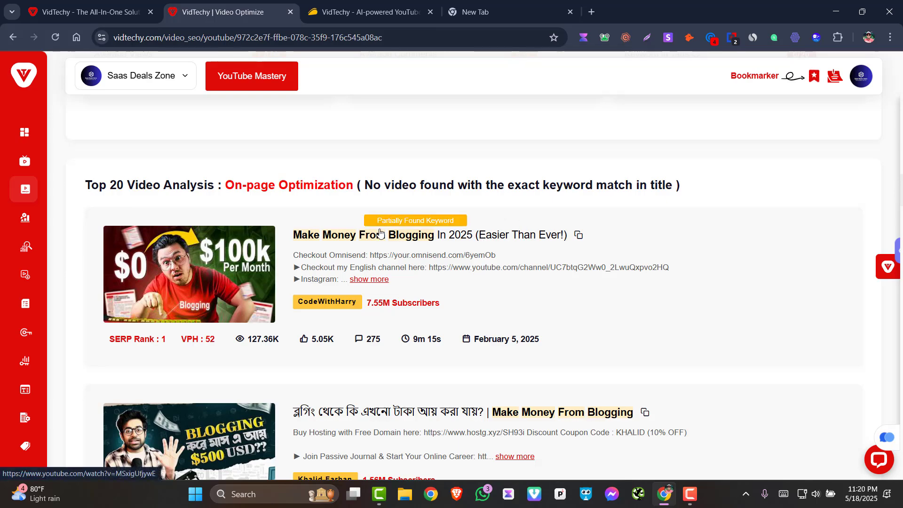
scroll(280, 207, down, 4)
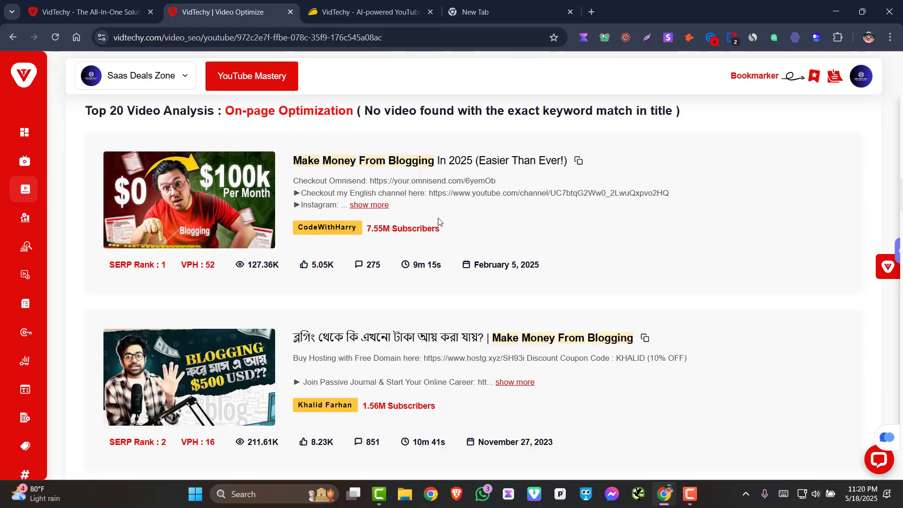
scroll(437, 258, up, 3)
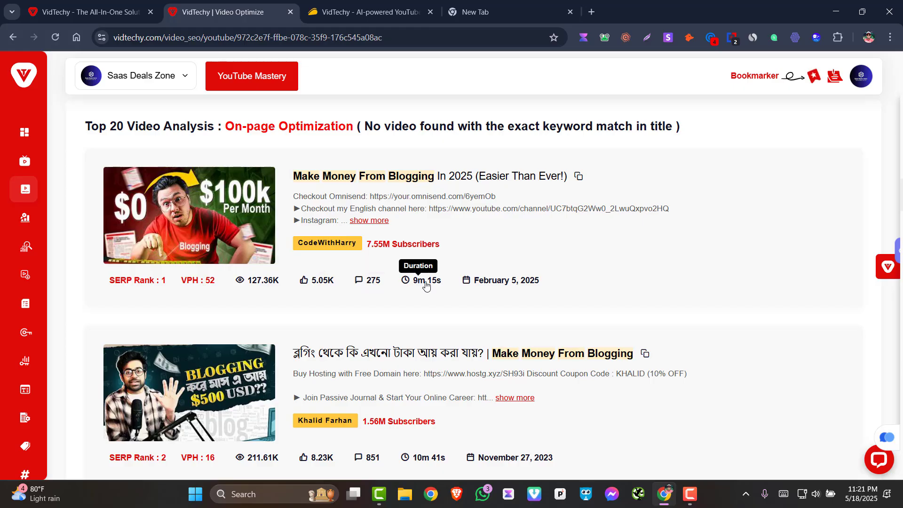
scroll(417, 316, down, 5)
scroll(465, 318, up, 2)
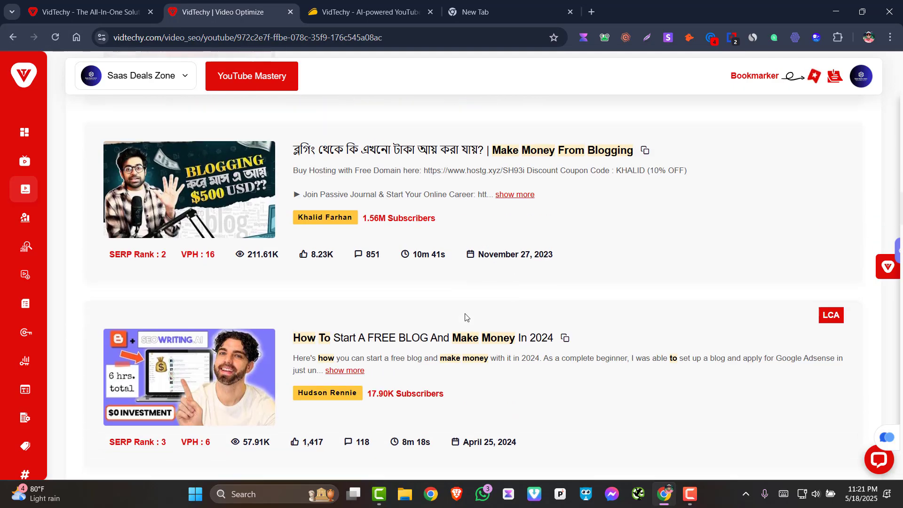
scroll(465, 317, down, 15)
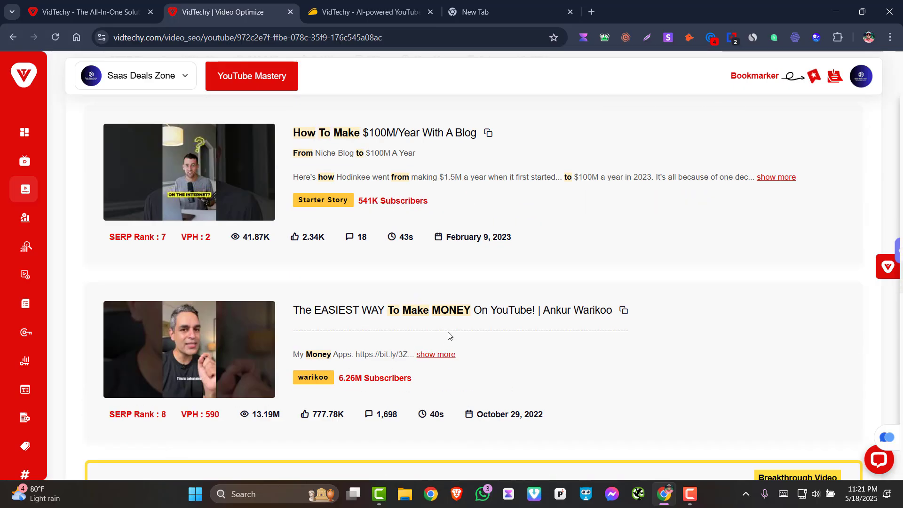
scroll(449, 335, down, 20)
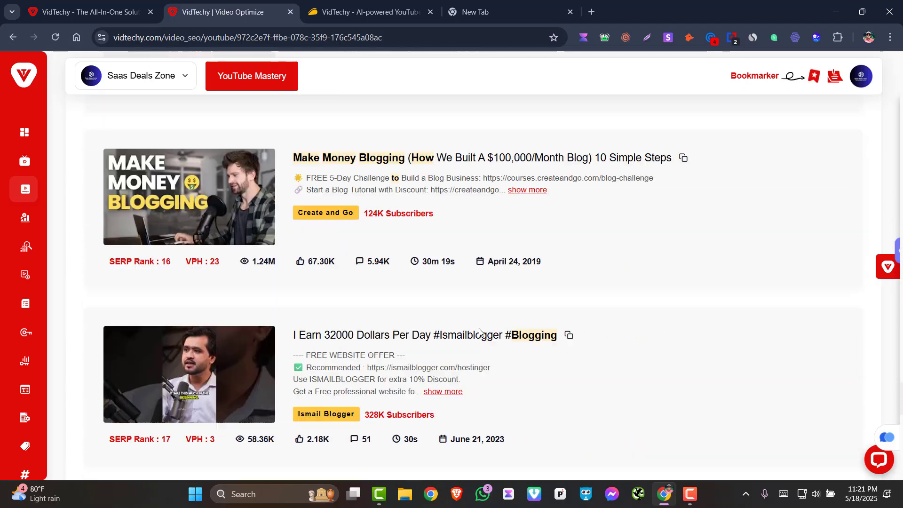
scroll(480, 330, down, 5)
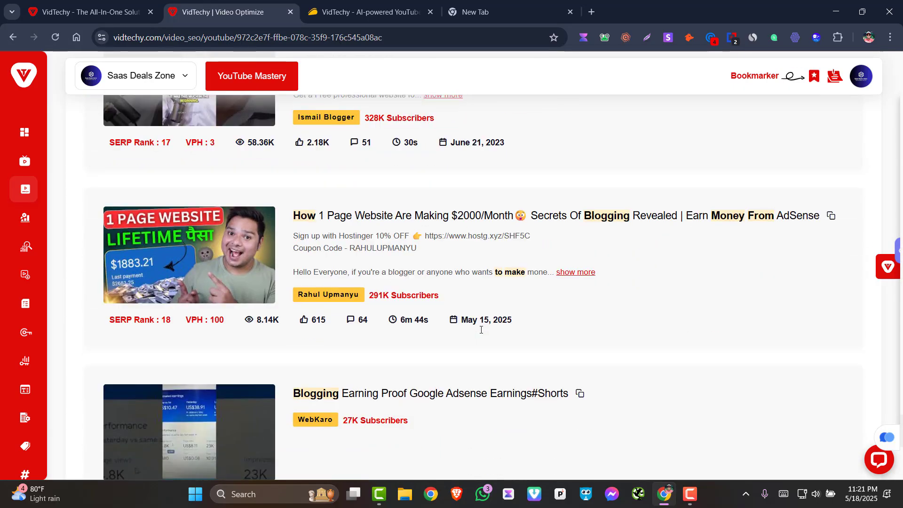
- Choose the analyzed keyword "how to make money from blogging" for Step 3, the YouTube video SEO optimization
scroll(481, 330, down, 9)
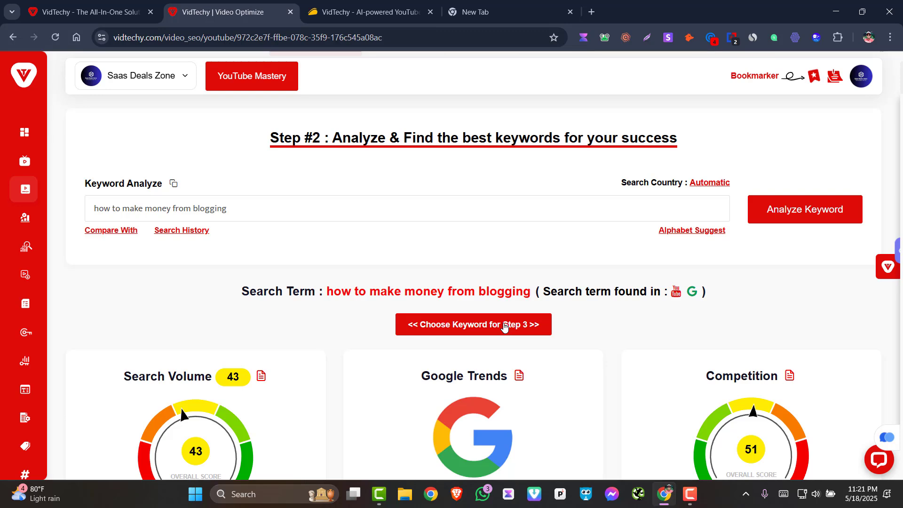
click(504, 325)
scroll(253, 249, down, 1)
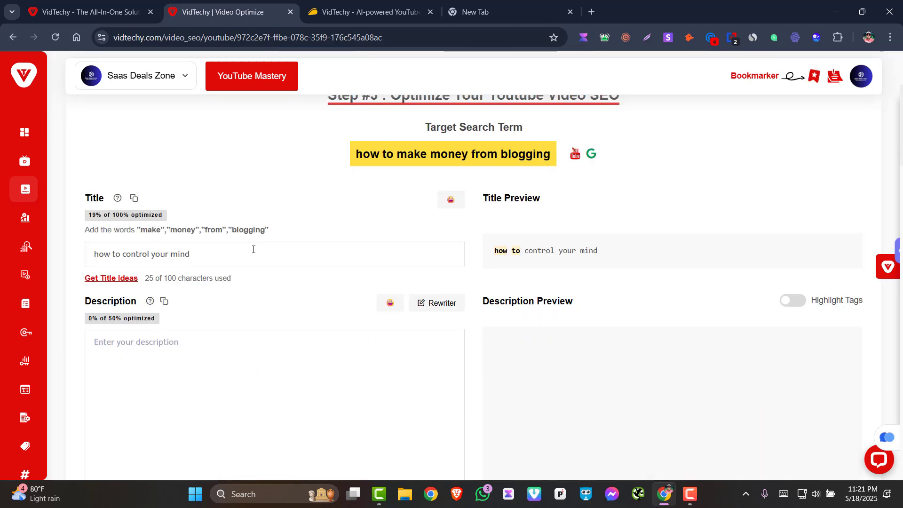
- Look over the Step 3 title and its preview, the description, affiliate disclaimer, tags and pinned comment fields
click(230, 256)
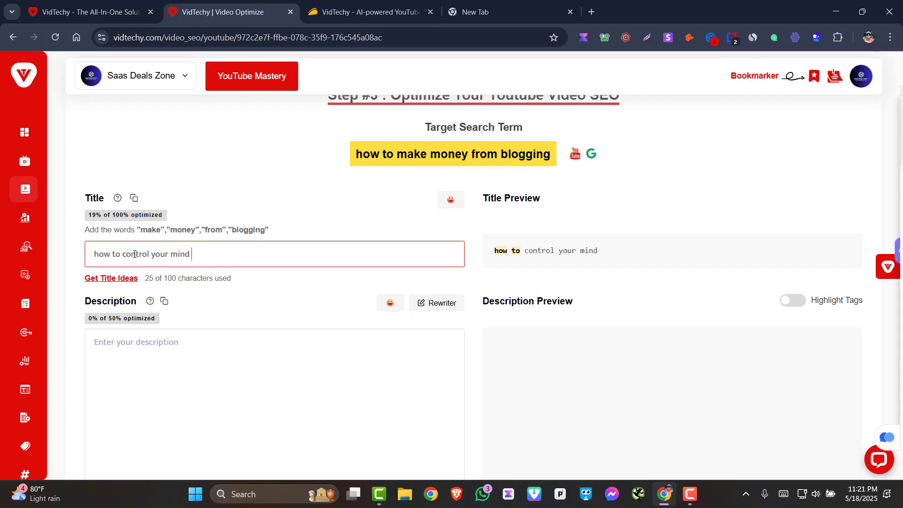
mouse_move(499, 254)
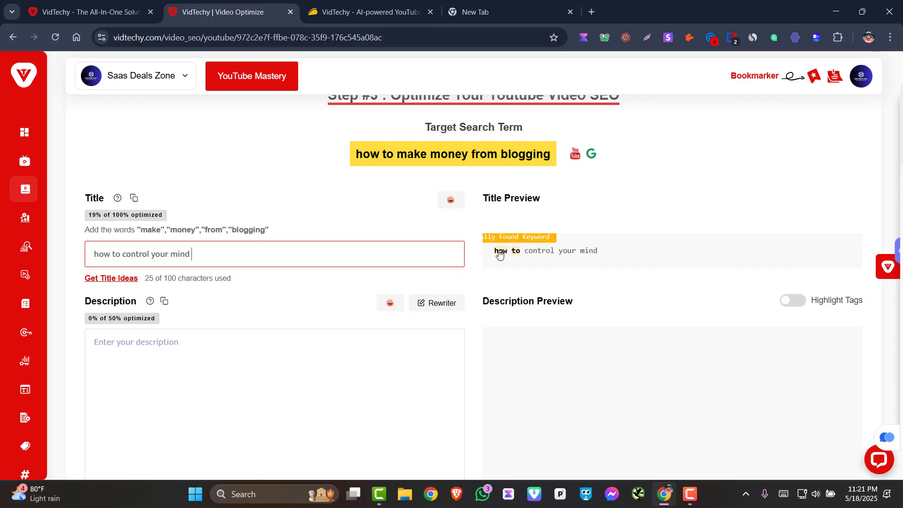
scroll(263, 315, down, 1)
click(380, 277)
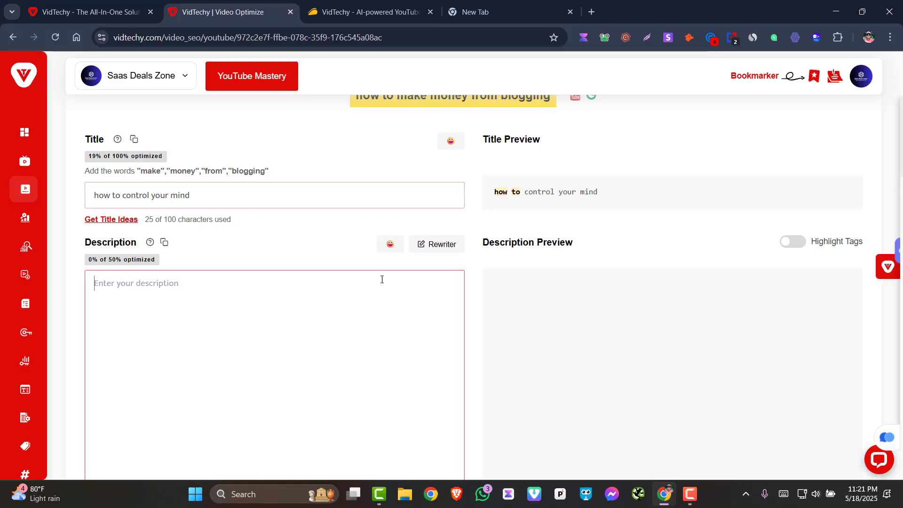
scroll(752, 272, down, 7)
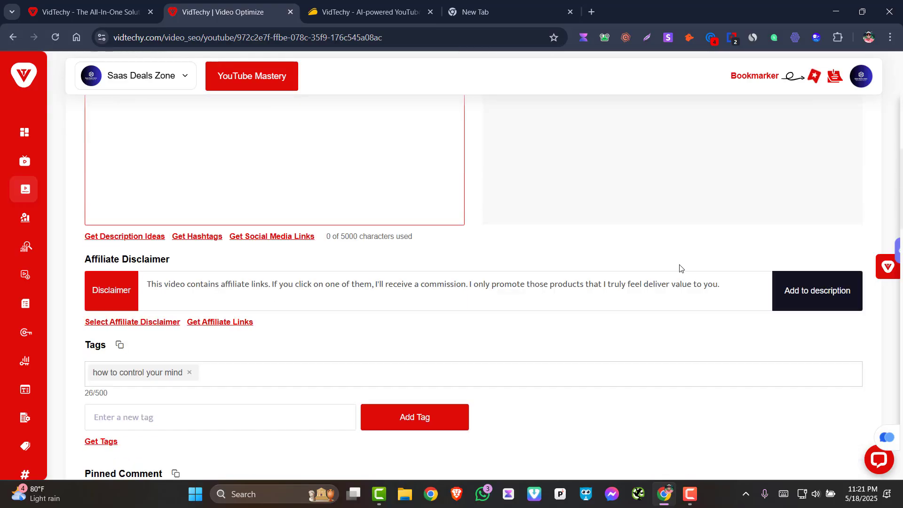
scroll(197, 275, up, 2)
scroll(211, 268, down, 11)
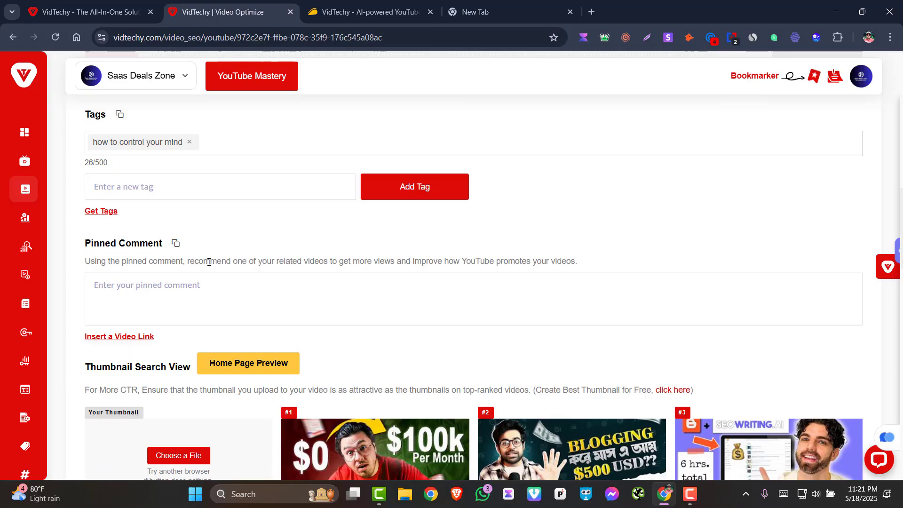
- Compare the top-ranked thumbnails in the Thumbnail Search View and read through the Manual Checklist items
scroll(224, 236, up, 1)
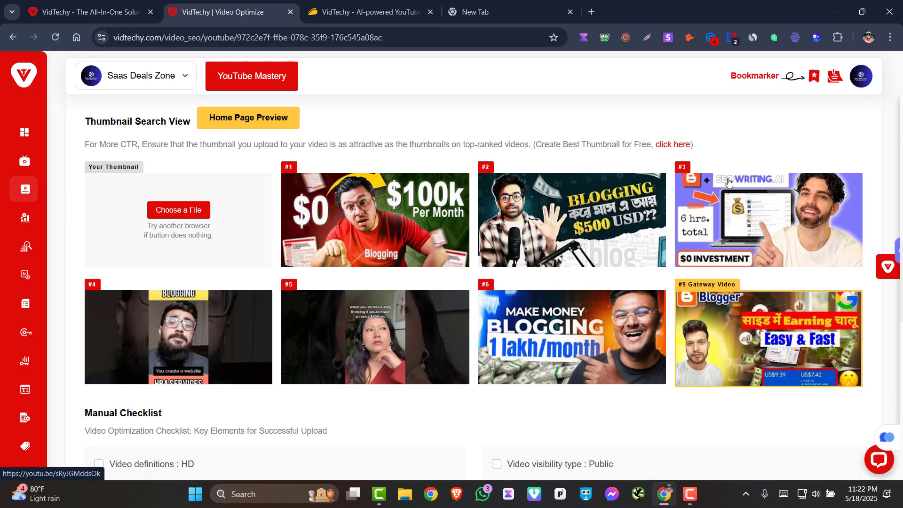
scroll(634, 263, down, 5)
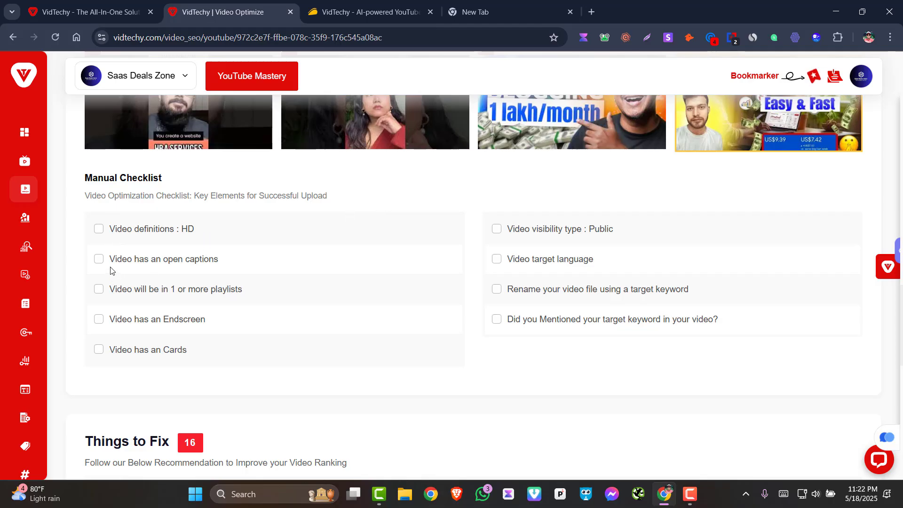
scroll(234, 266, down, 1)
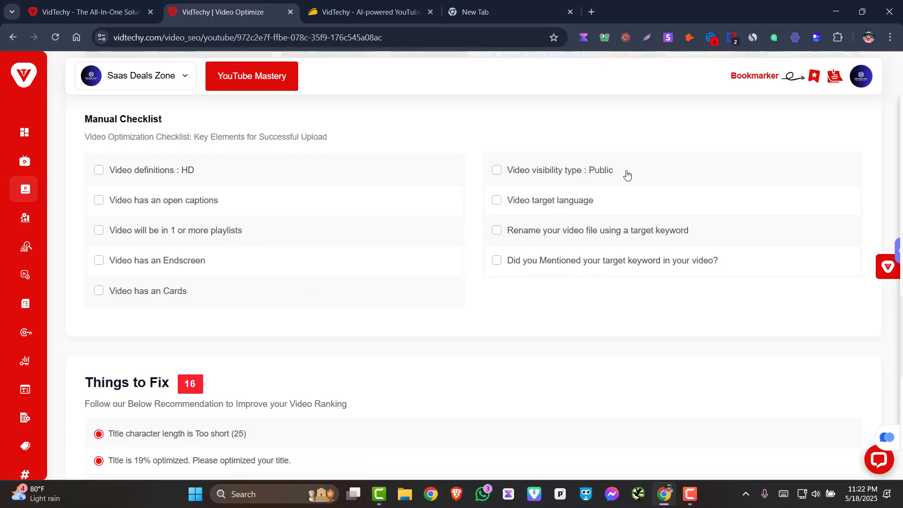
- Read the Things to Fix recommendations, highlighting those on title length, title optimization and keyword words missing from the title
scroll(632, 205, down, 3)
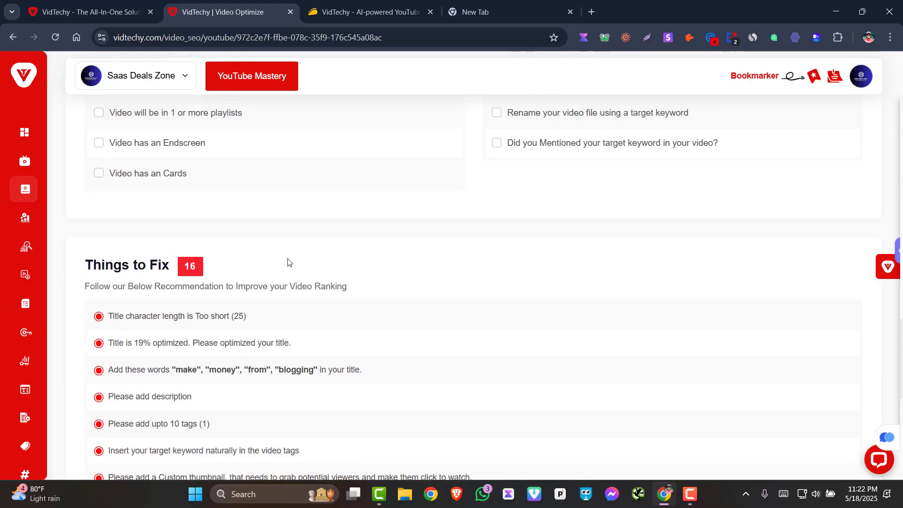
scroll(289, 261, down, 1)
scroll(205, 223, down, 1)
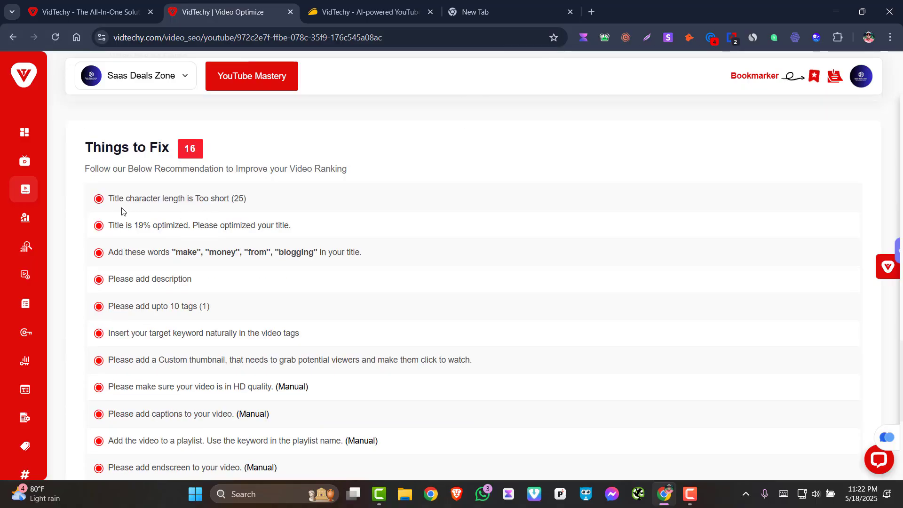
drag(158, 202, 232, 199)
scroll(212, 198, down, 1)
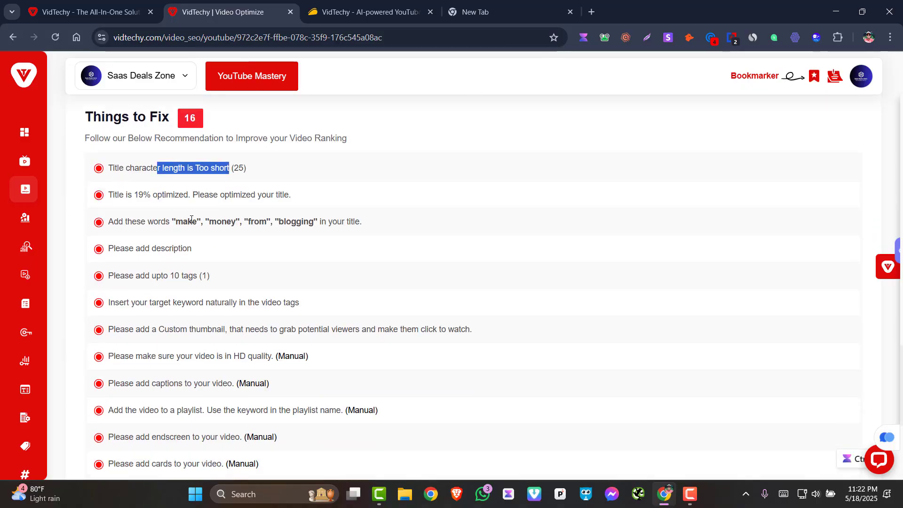
click(117, 167)
drag(117, 167, 287, 164)
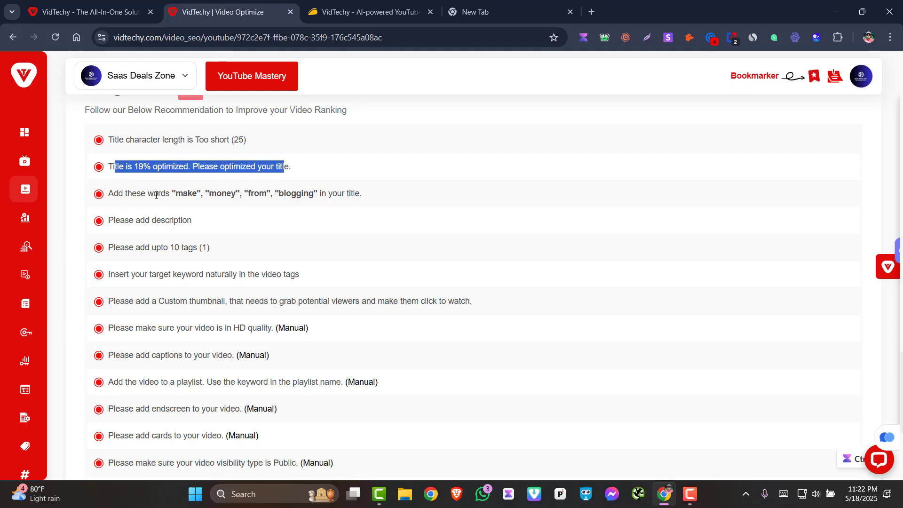
drag(109, 194, 381, 197)
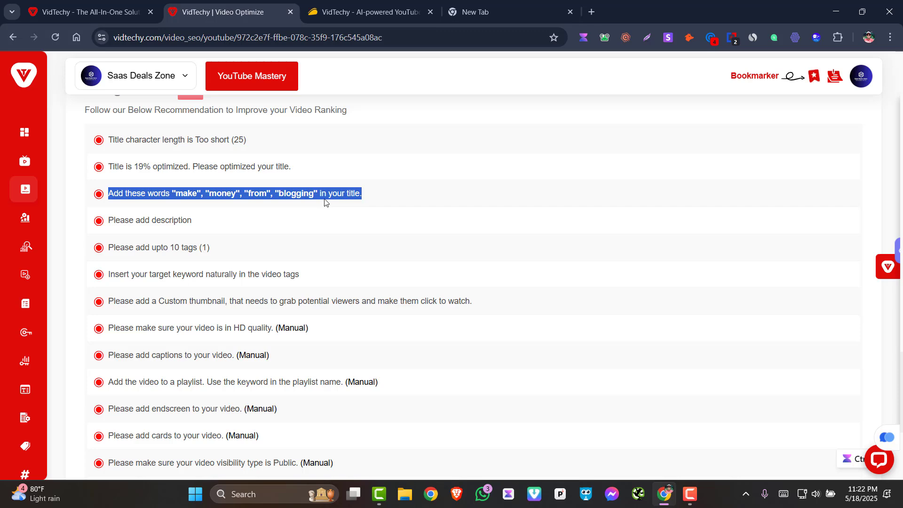
scroll(325, 202, down, 2)
scroll(122, 177, up, 1)
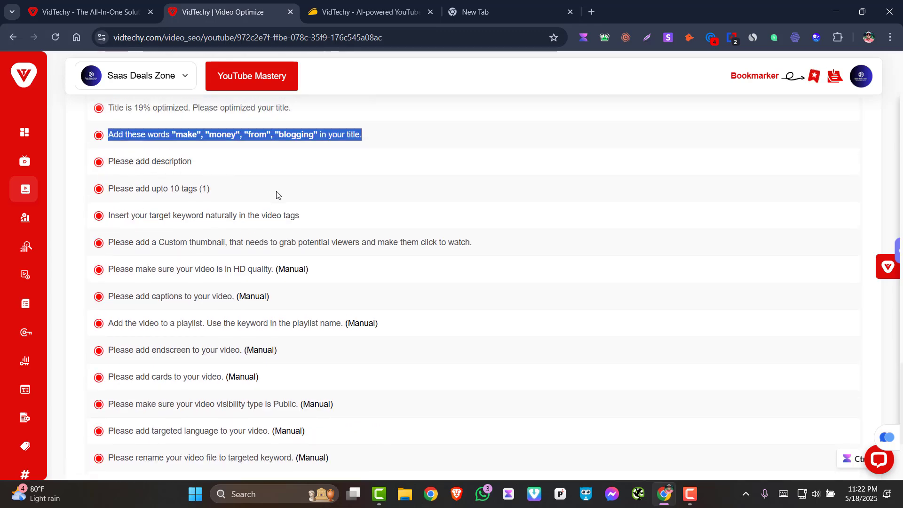
- Expand the additional video details and look over fields such as category, publish date, sponsor, playlist and thumbnail ideas
scroll(282, 202, down, 3)
click(496, 369)
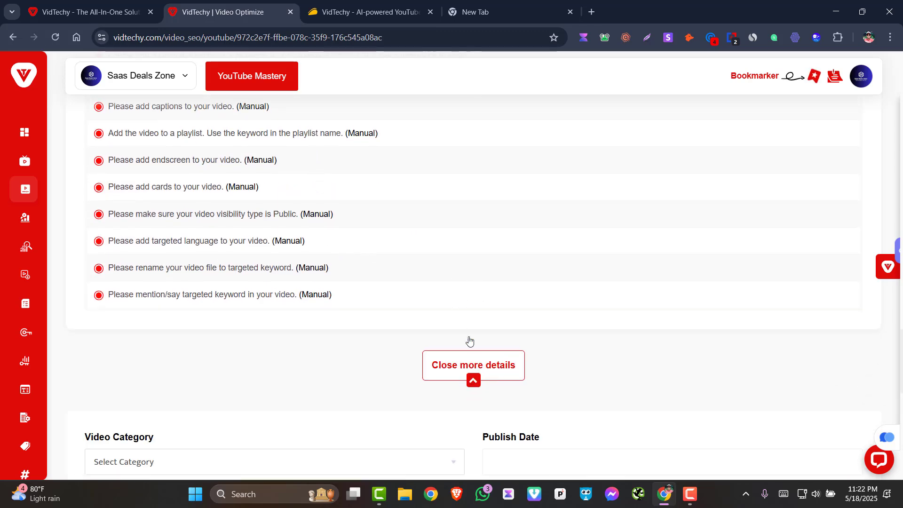
scroll(451, 305, down, 4)
scroll(470, 310, up, 6)
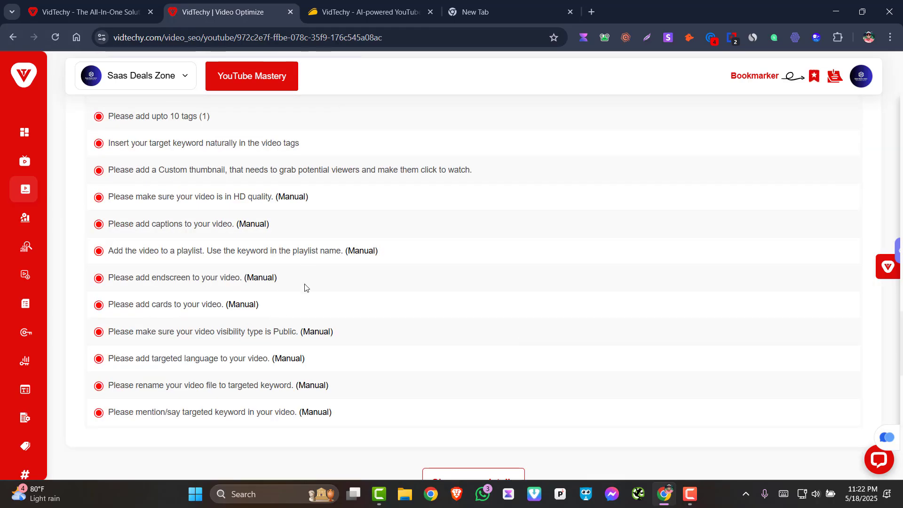
scroll(417, 280, down, 6)
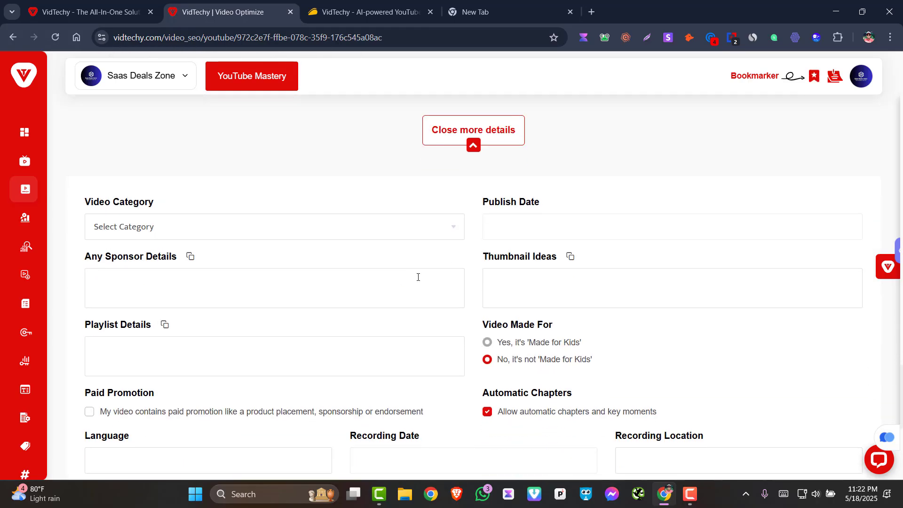
scroll(417, 278, up, 2)
scroll(324, 284, up, 3)
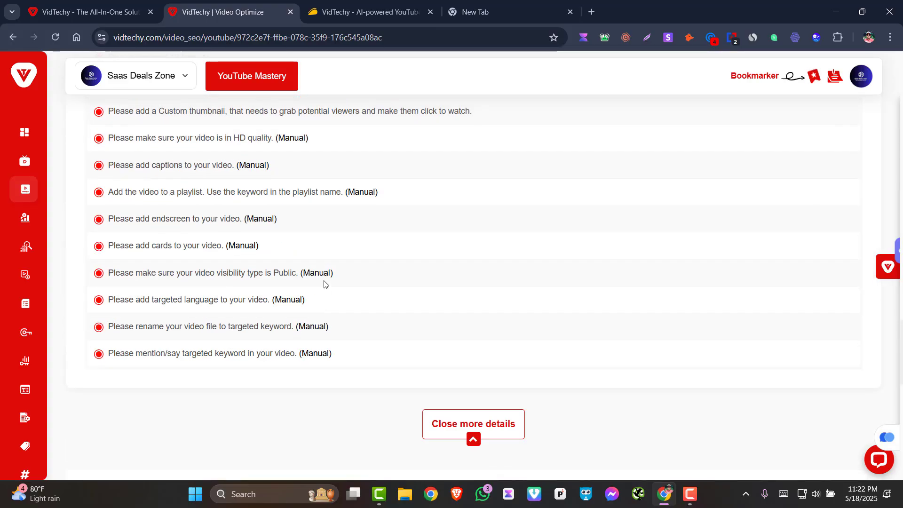
- Reread the Things to Fix recommendations and look over the remaining detail fields through subtitle, endscreen and cards
scroll(324, 284, up, 4)
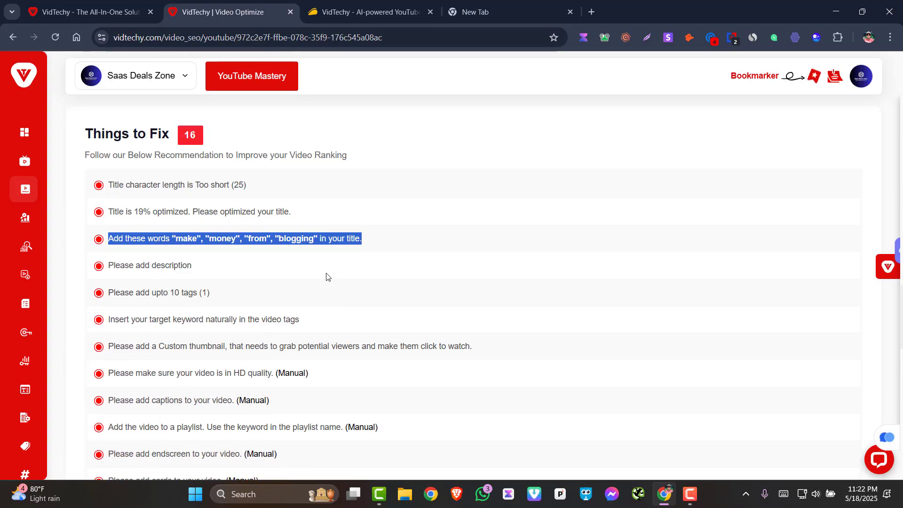
scroll(329, 273, up, 1)
scroll(343, 250, down, 4)
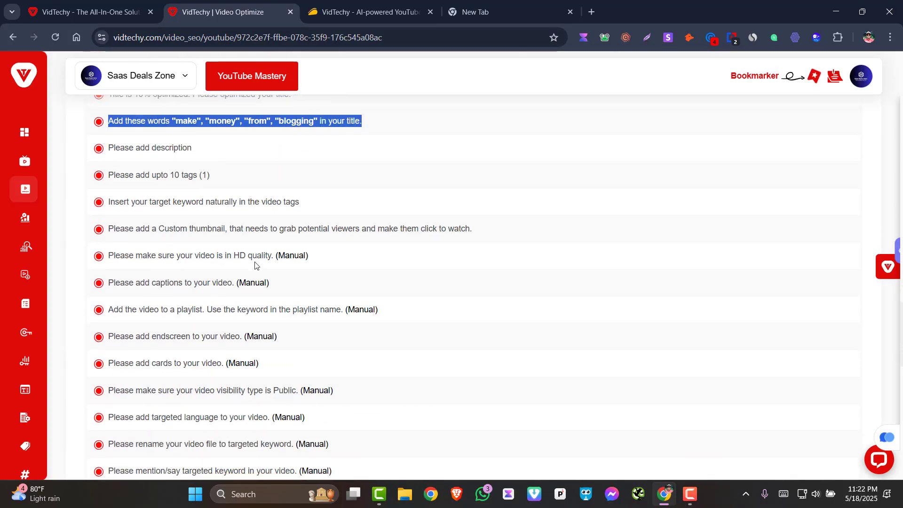
scroll(258, 271, down, 3)
scroll(257, 269, up, 4)
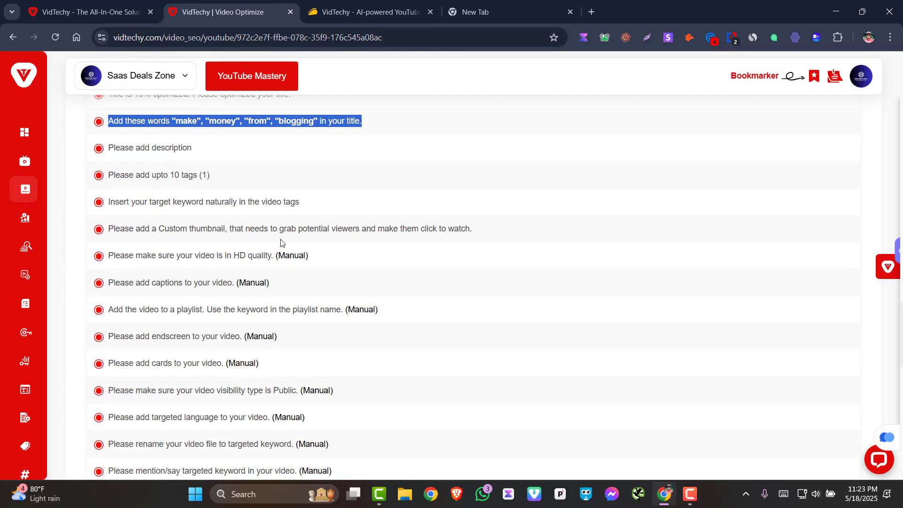
scroll(282, 243, down, 12)
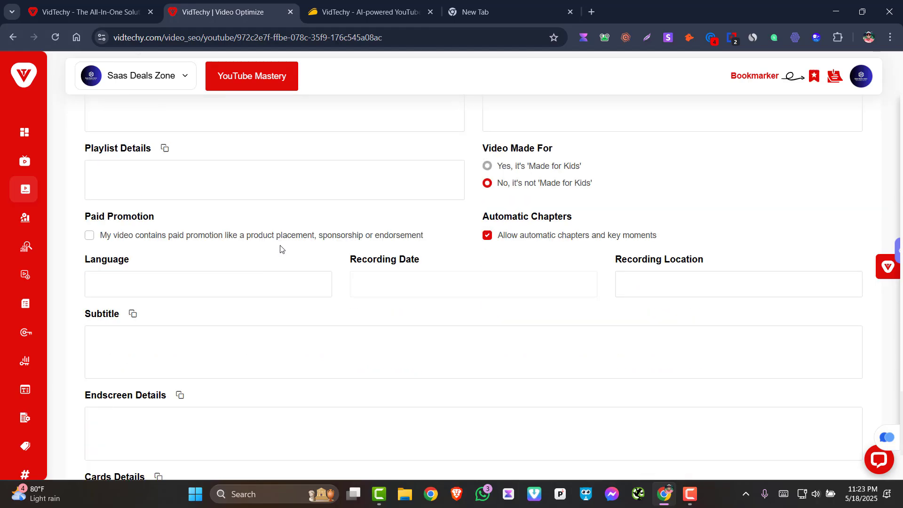
scroll(283, 243, down, 1)
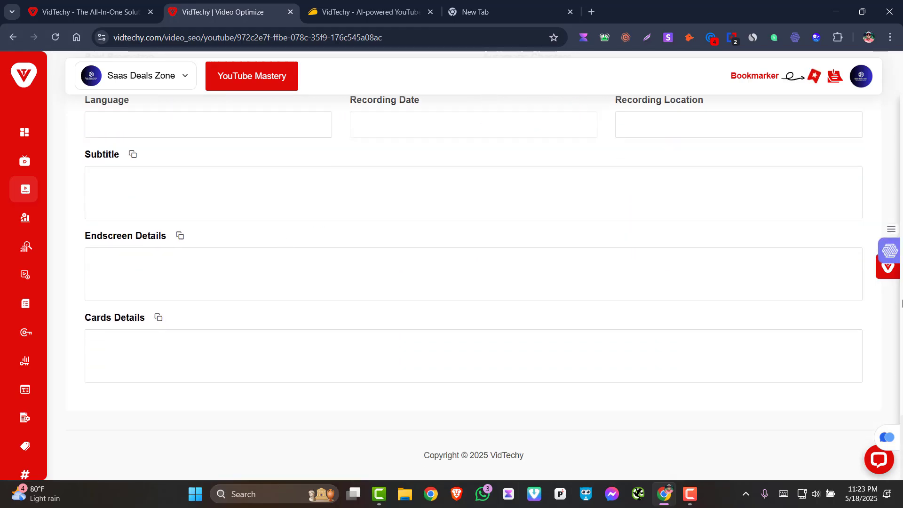
- Return to the project's workflow steps and open Step 4, Scripting Details
drag(901, 440, 900, 73)
click(635, 185)
right_click(634, 183)
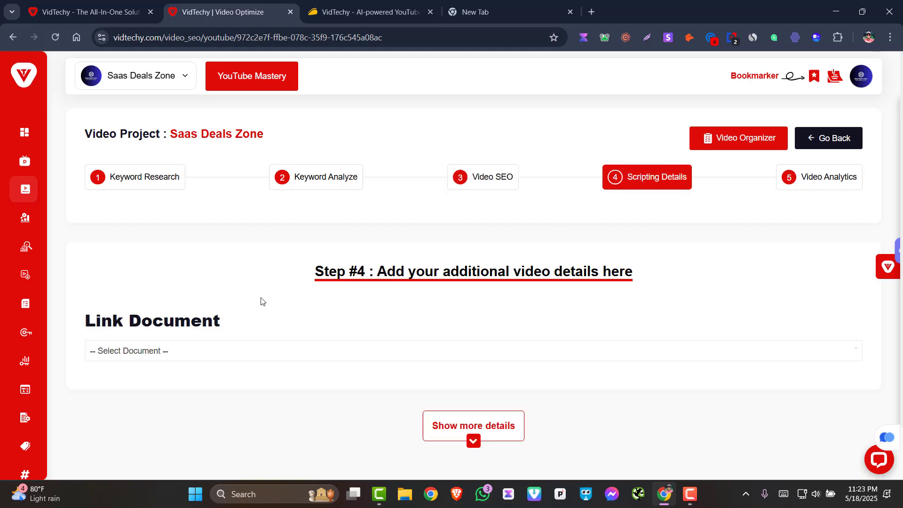
click(248, 280)
- Expand the additional scripting details and look over the hook, call to action, to-do list and filming details fields
scroll(213, 296, down, 1)
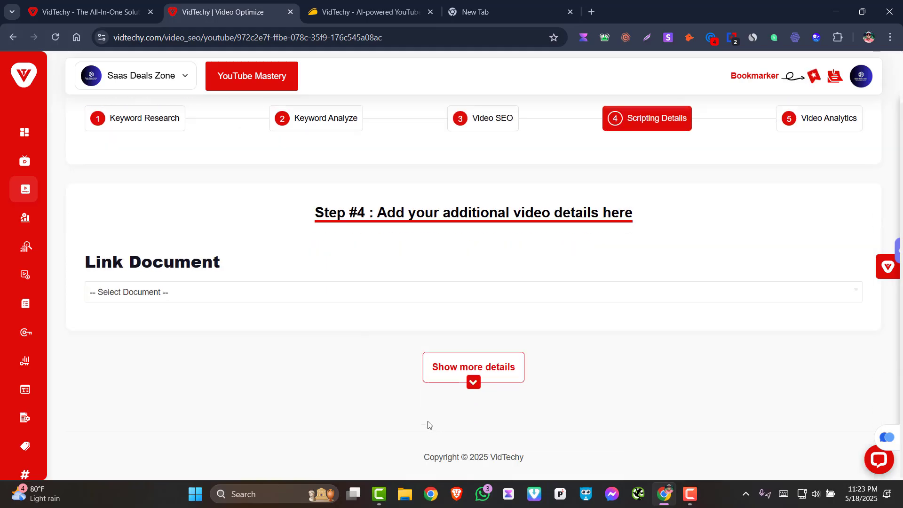
click(489, 374)
scroll(470, 388, down, 5)
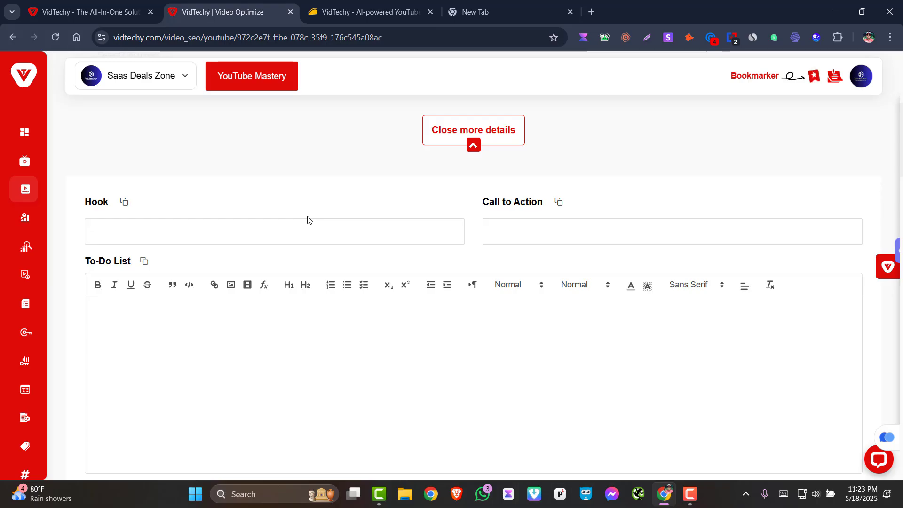
scroll(309, 219, down, 7)
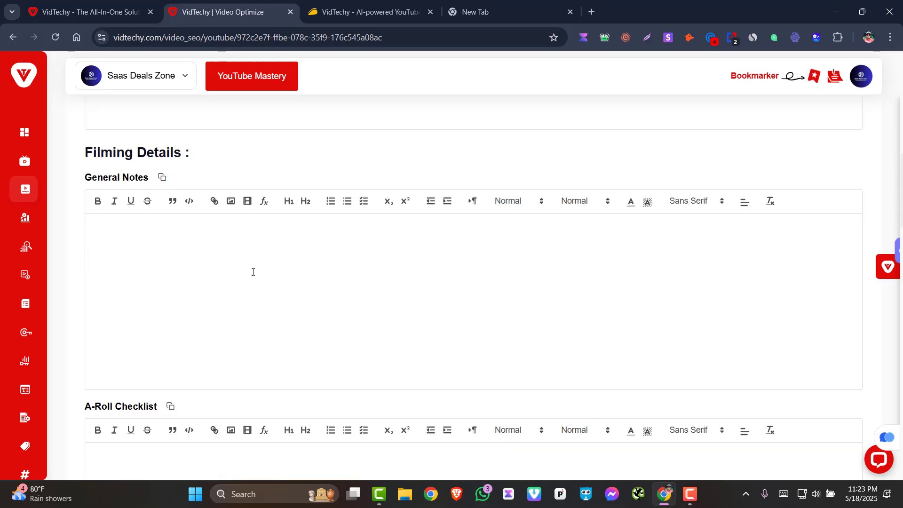
scroll(252, 272, down, 8)
scroll(447, 288, up, 15)
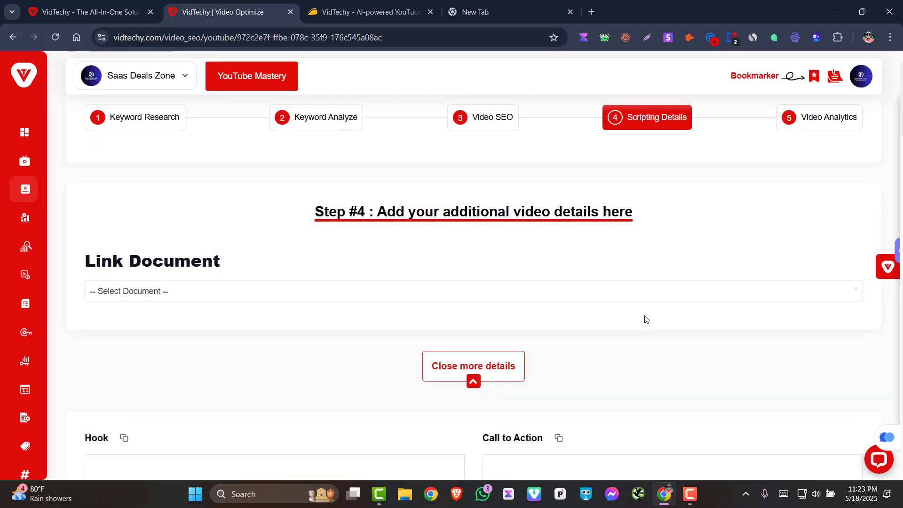
scroll(646, 319, up, 1)
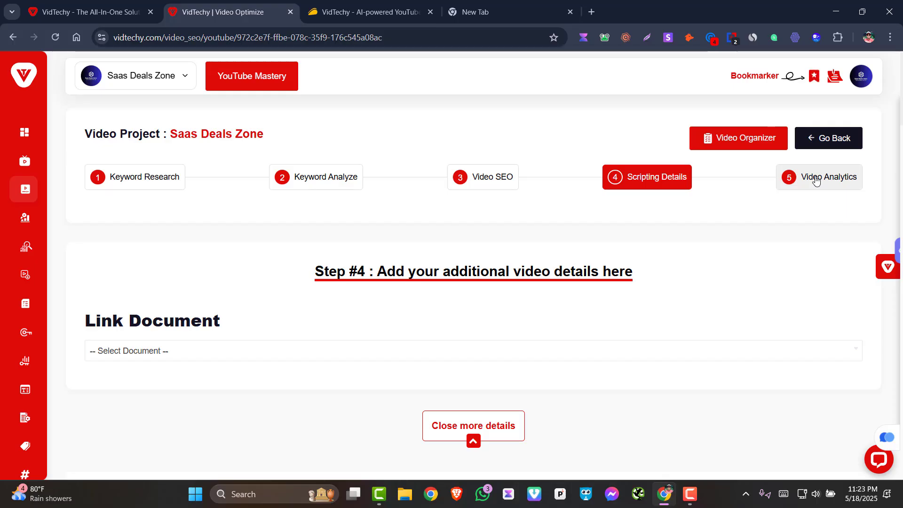
click(816, 180)
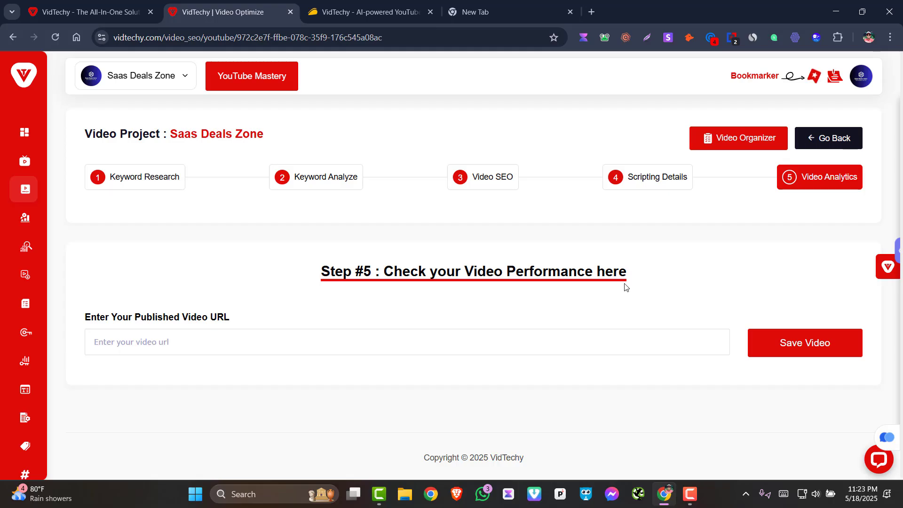
right_click(170, 335)
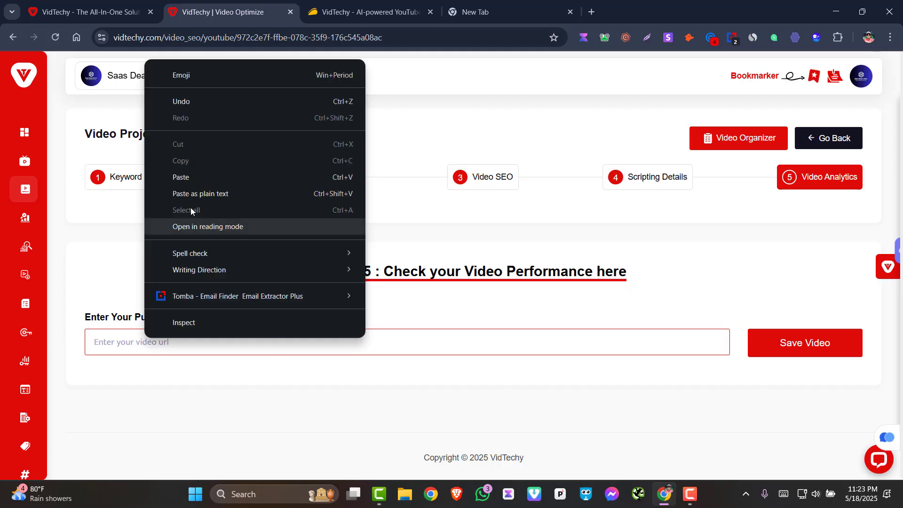
click(196, 182)
click(800, 345)
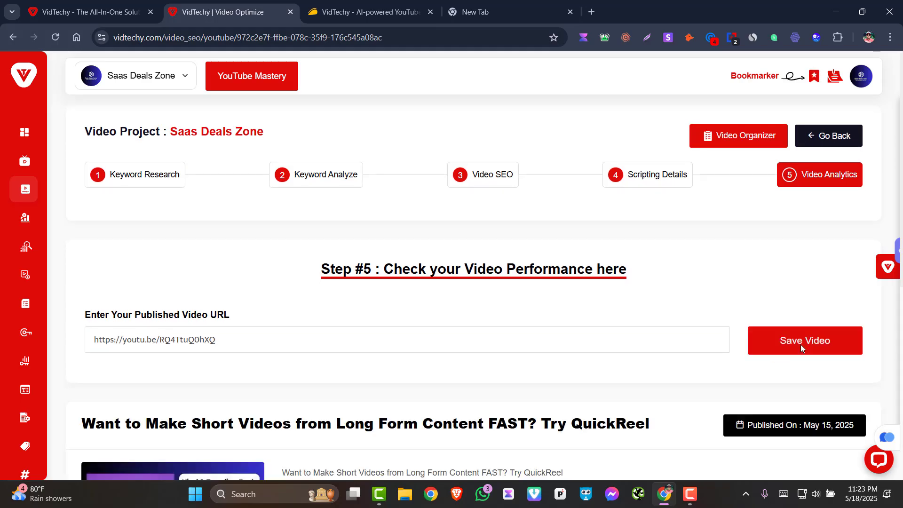
- Check the saved video's description, views, likes, comments, duration and Video Analytics section
scroll(704, 371, down, 5)
scroll(689, 356, down, 3)
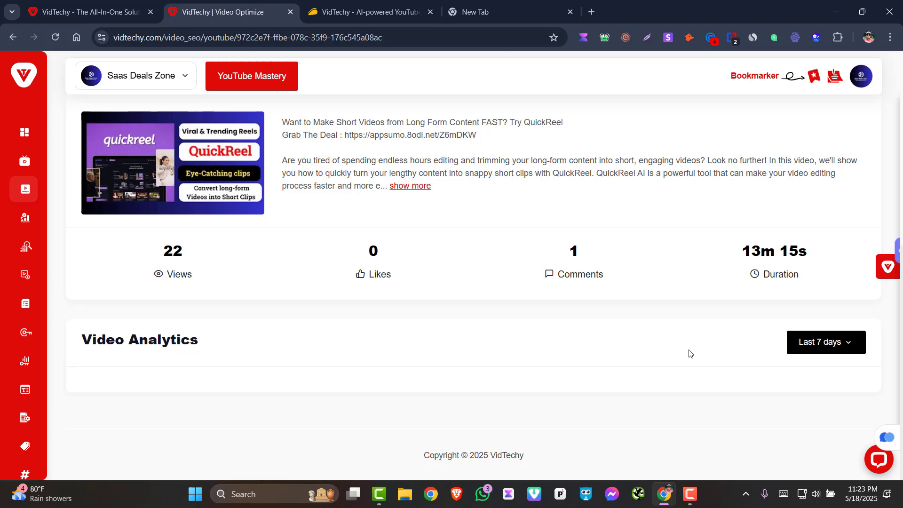
scroll(698, 373, up, 8)
mouse_move(95, 277)
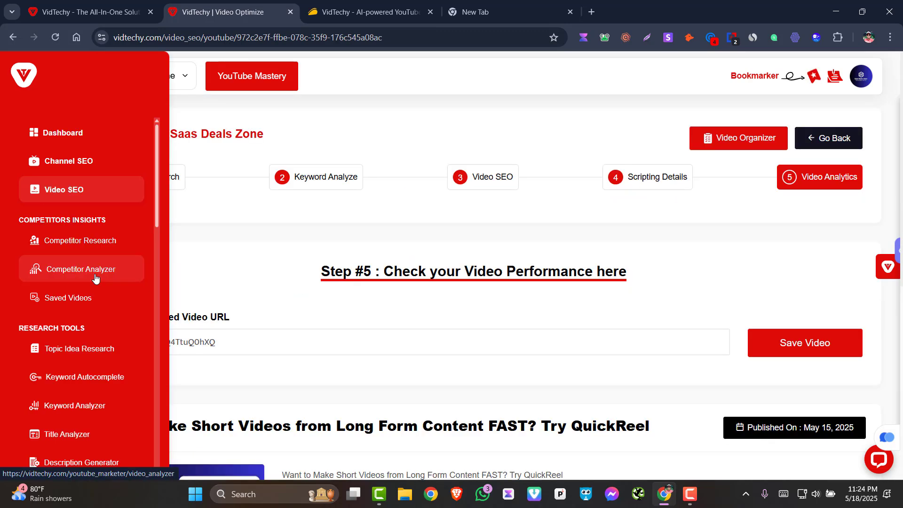
click(96, 277)
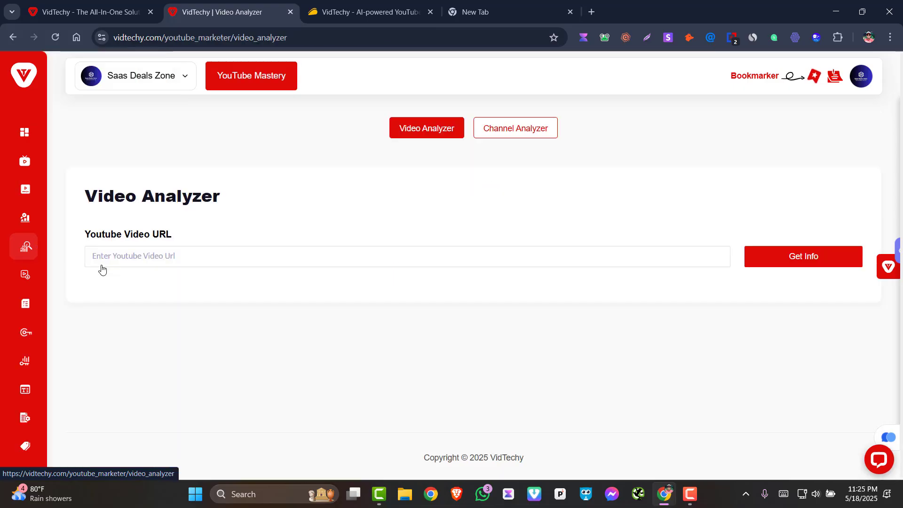
right_click(141, 255)
click(202, 318)
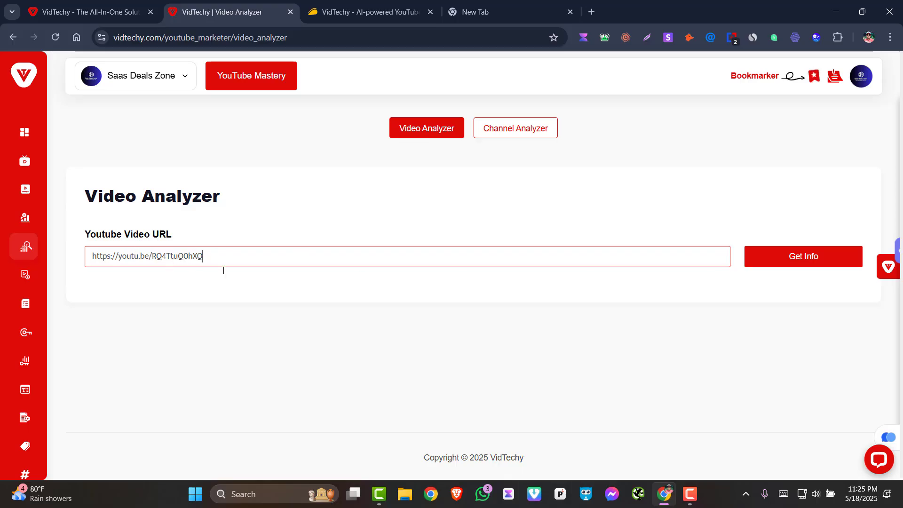
click(808, 259)
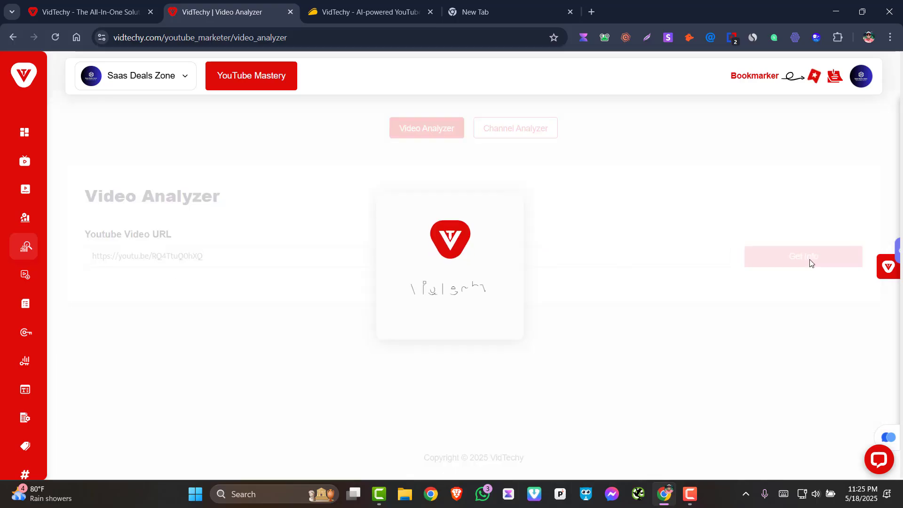
- Examine the Video Insights summary and the views, likes and comments charts for the analyzed video
scroll(615, 250, down, 5)
scroll(634, 247, up, 3)
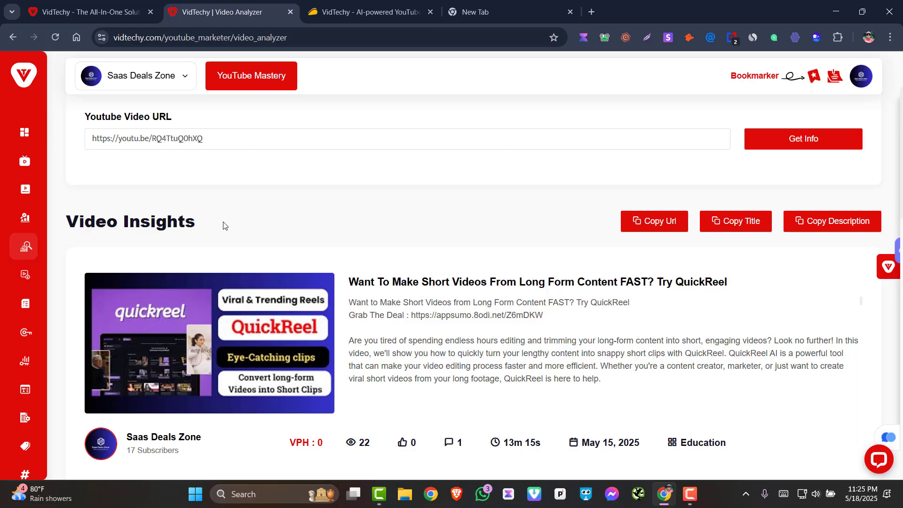
scroll(338, 211, down, 3)
scroll(282, 214, up, 3)
scroll(816, 221, down, 10)
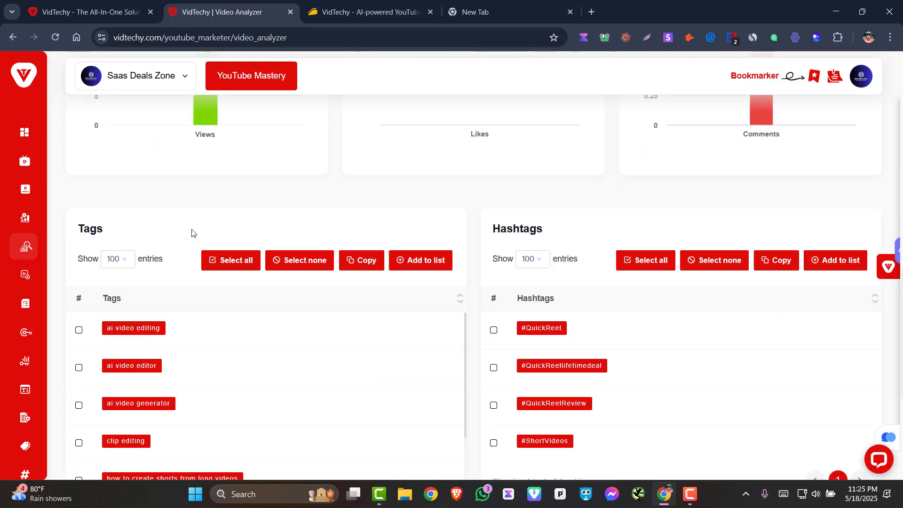
scroll(221, 240, up, 3)
scroll(212, 264, up, 3)
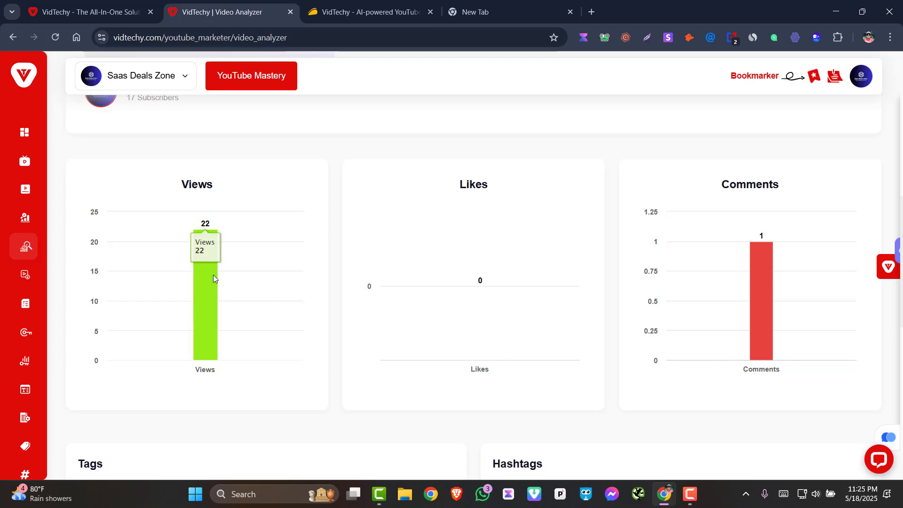
- Look through the analyzed video's full tags list and hashtags list, and revisit its insights summary
scroll(752, 302, down, 5)
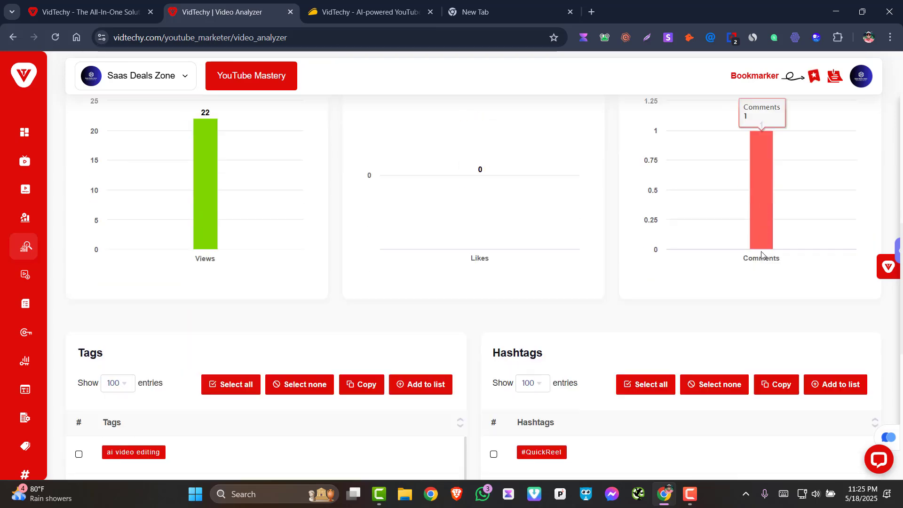
scroll(151, 336, down, 2)
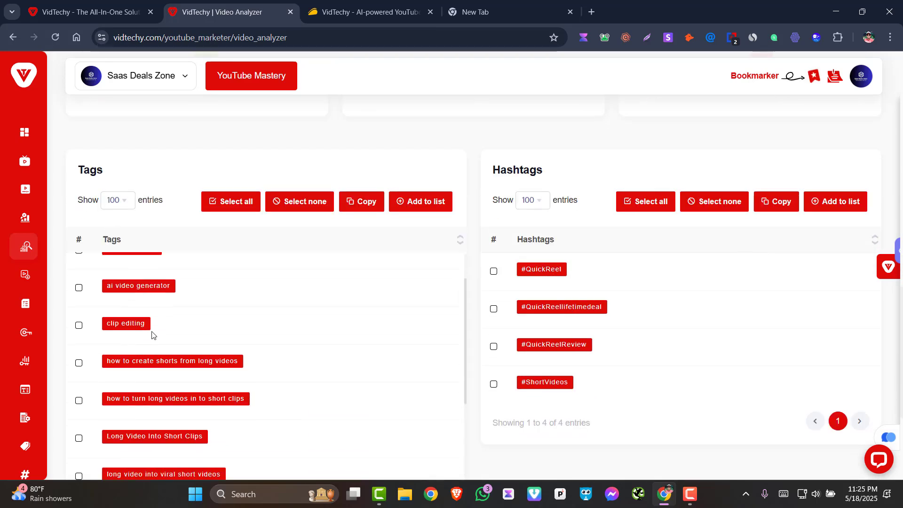
scroll(198, 282, up, 2)
scroll(377, 323, down, 5)
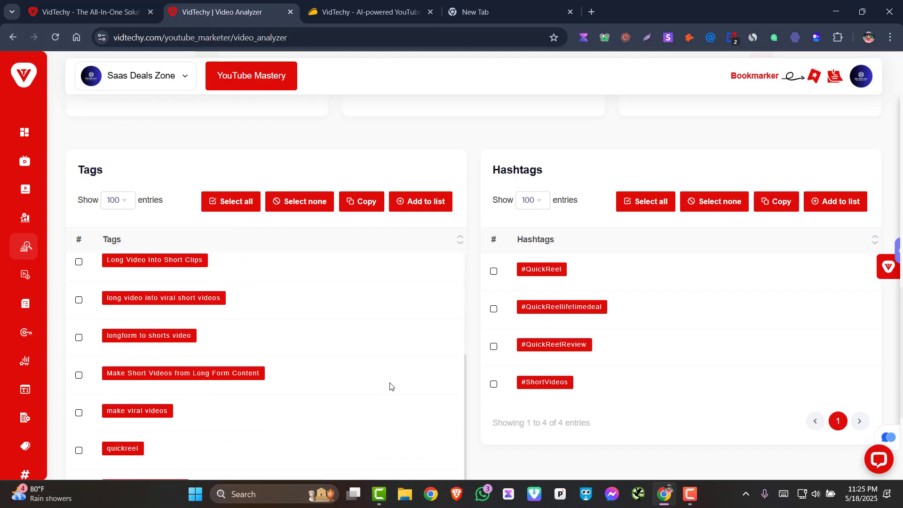
scroll(390, 387, up, 8)
scroll(400, 332, down, 4)
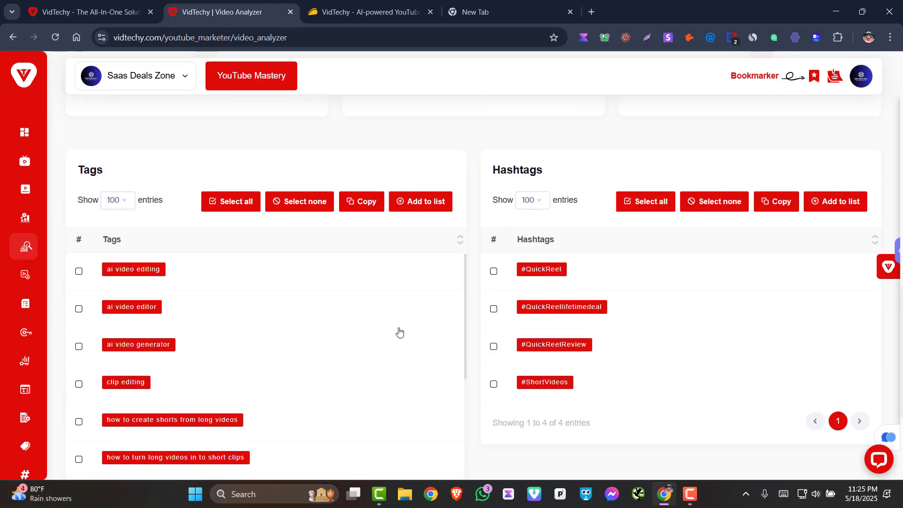
scroll(680, 307, down, 2)
scroll(675, 306, up, 2)
scroll(649, 303, down, 4)
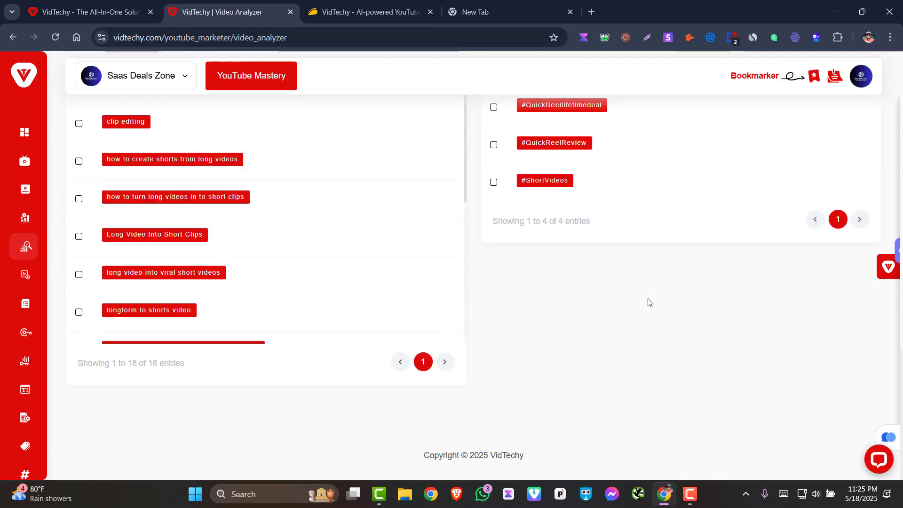
scroll(648, 302, up, 8)
scroll(648, 303, up, 6)
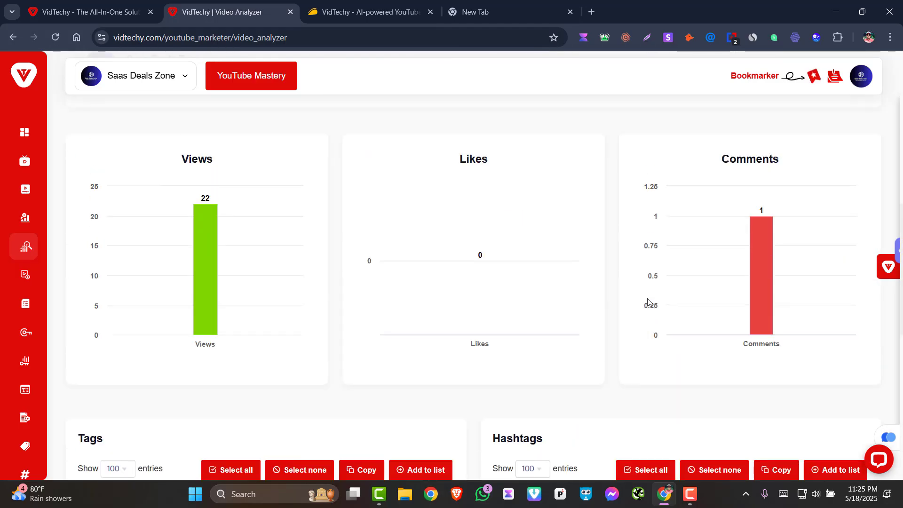
scroll(268, 372, up, 1)
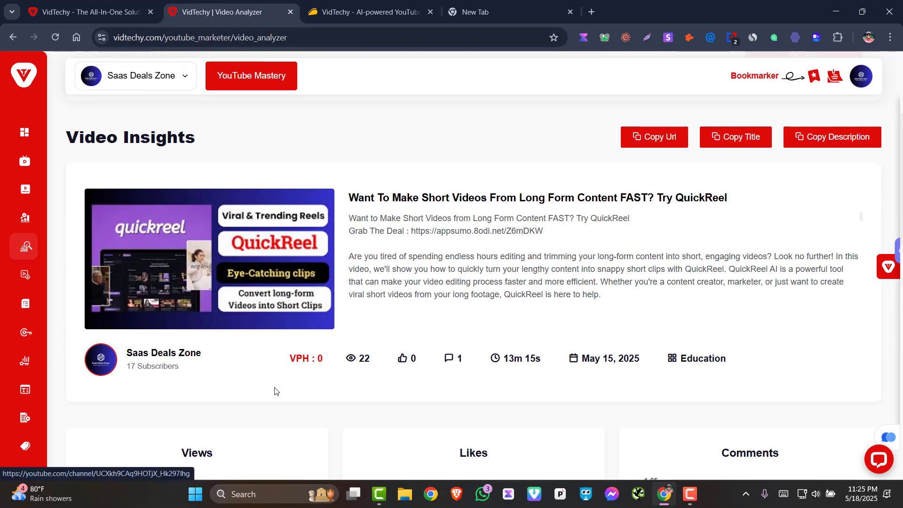
- Open Topic Idea Research and get topic suggestions for the keyword "make money"
scroll(531, 395, up, 2)
scroll(517, 376, up, 1)
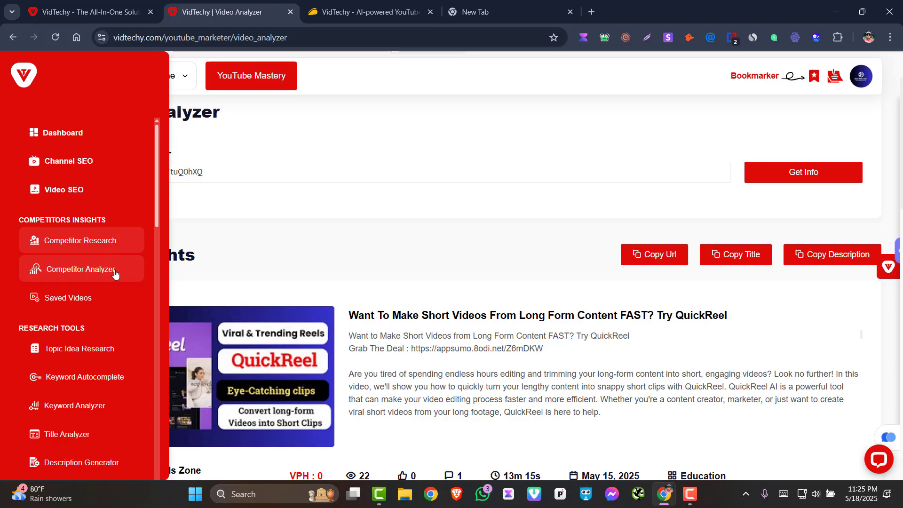
scroll(115, 274, down, 1)
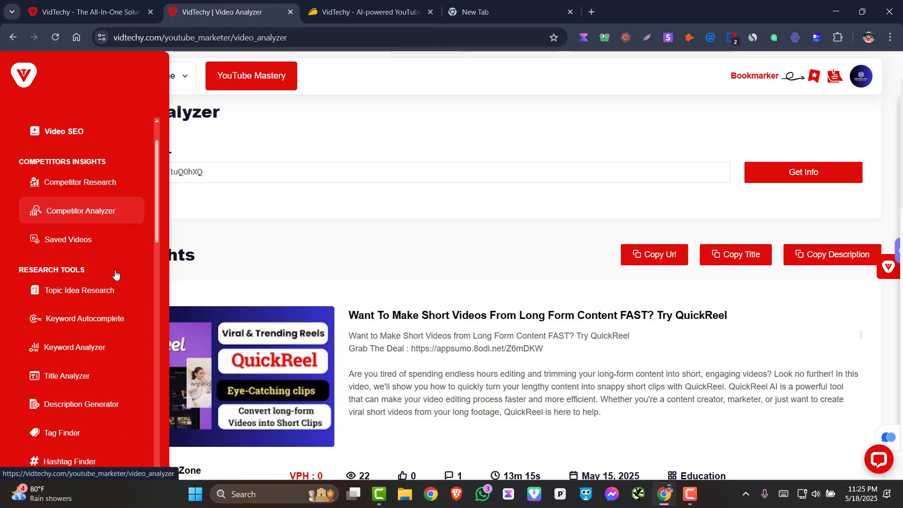
click(83, 294)
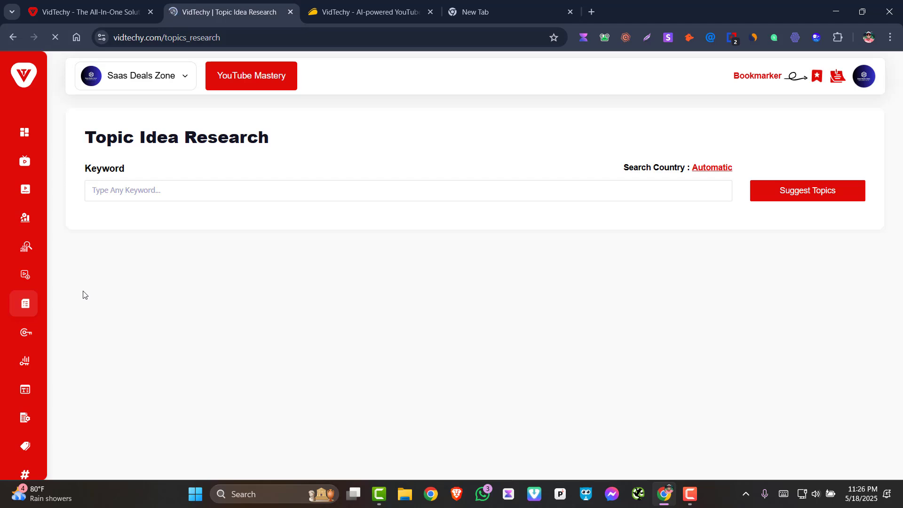
click(160, 192)
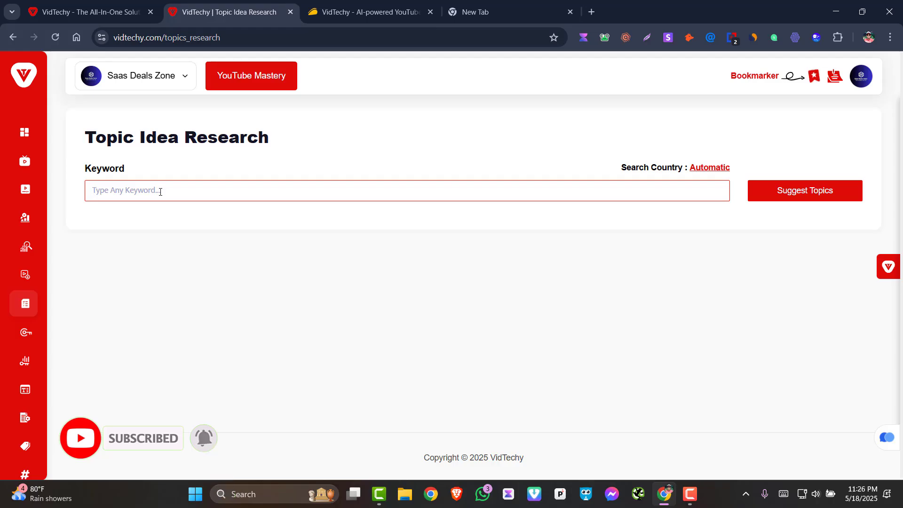
text(make )
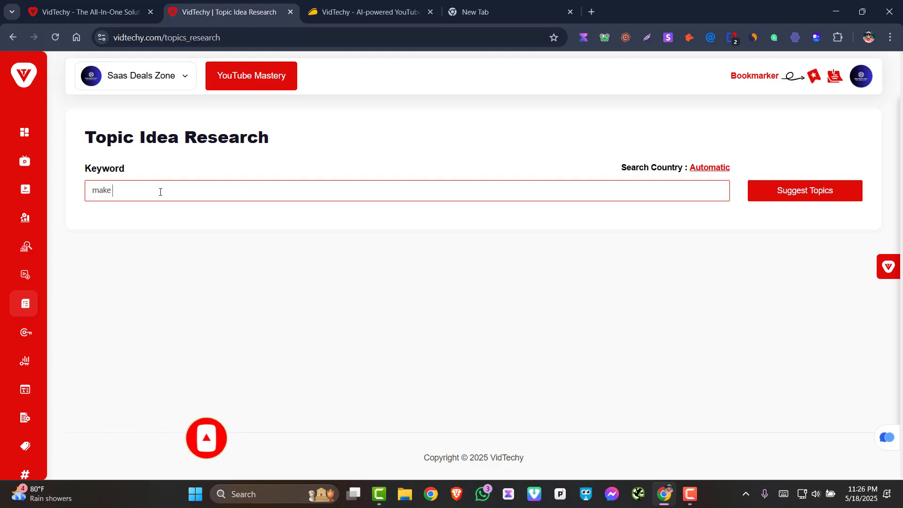
text(money)
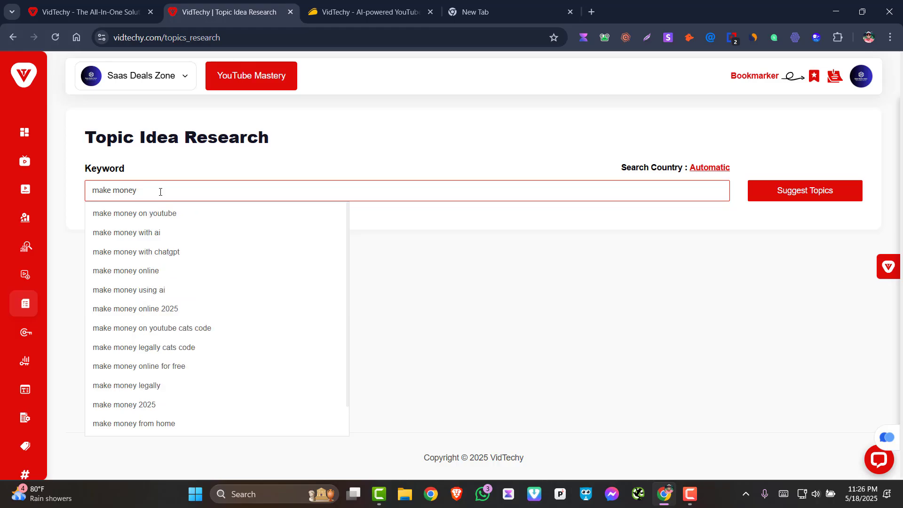
click(433, 150)
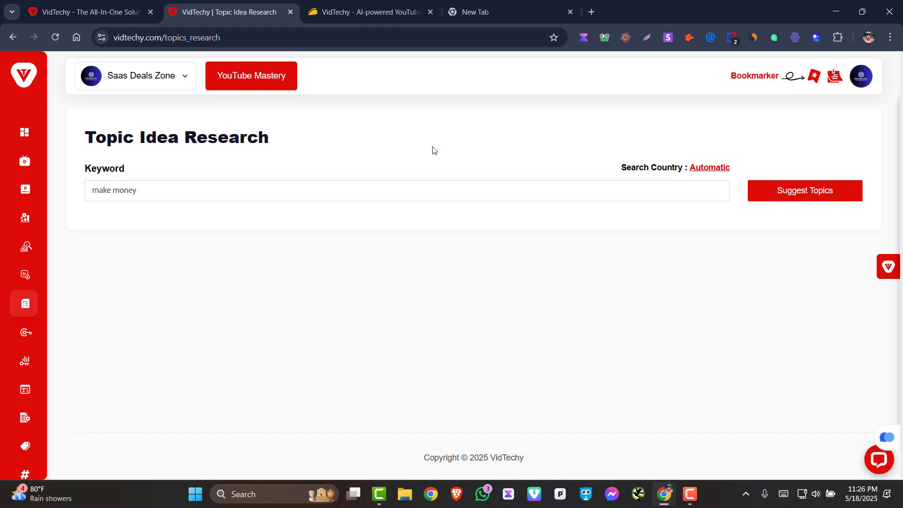
click(789, 194)
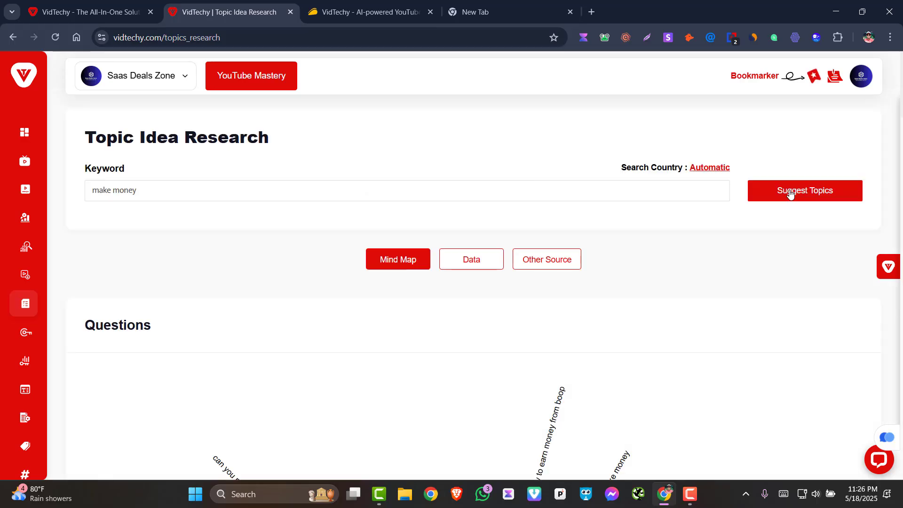
- Examine the Questions and Prepositions mind maps generated for the make money keyword
scroll(506, 284, down, 9)
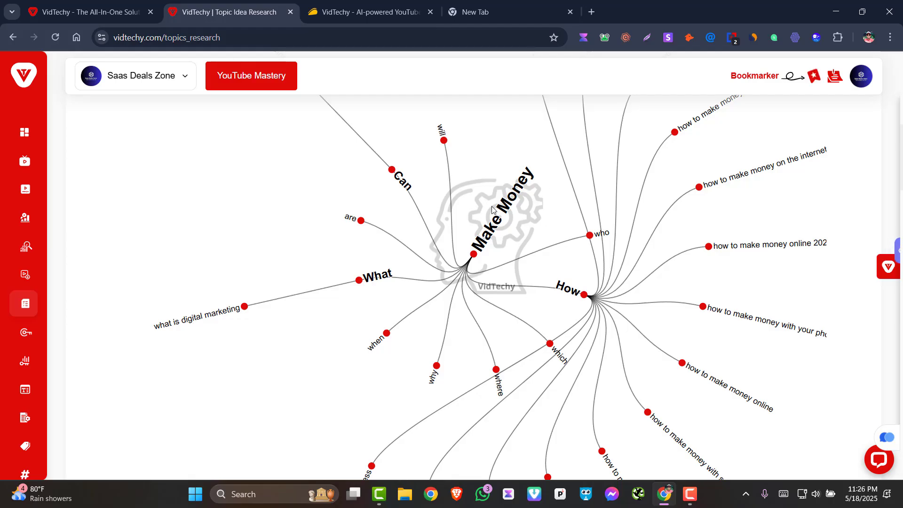
scroll(476, 282, up, 1)
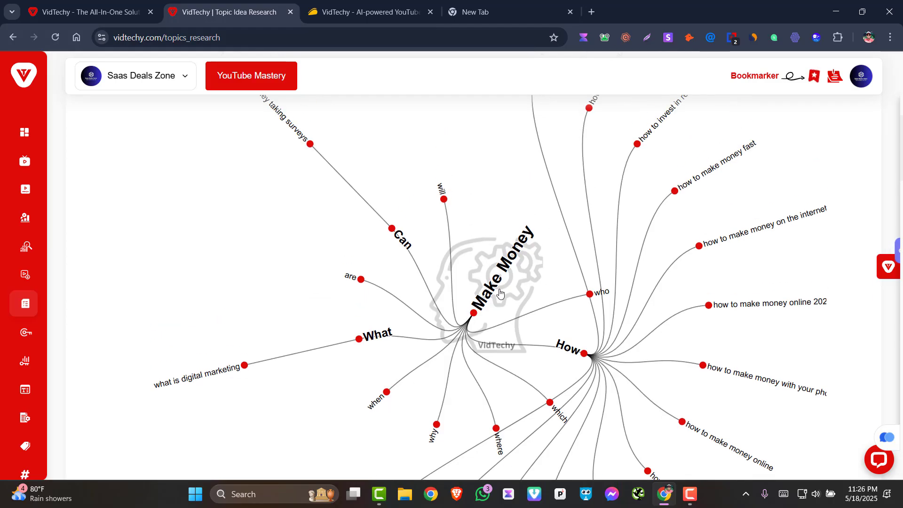
scroll(500, 294, up, 3)
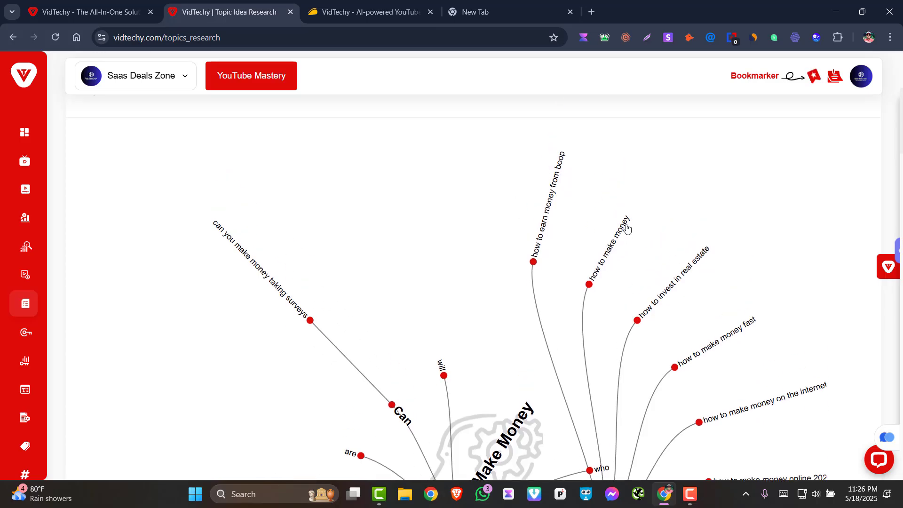
scroll(632, 235, down, 1)
scroll(696, 205, down, 4)
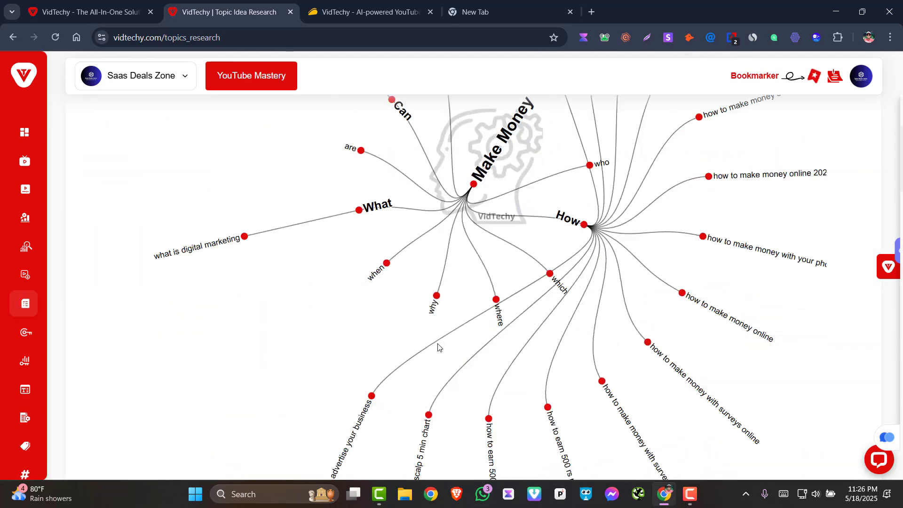
scroll(437, 347, down, 9)
scroll(338, 323, up, 3)
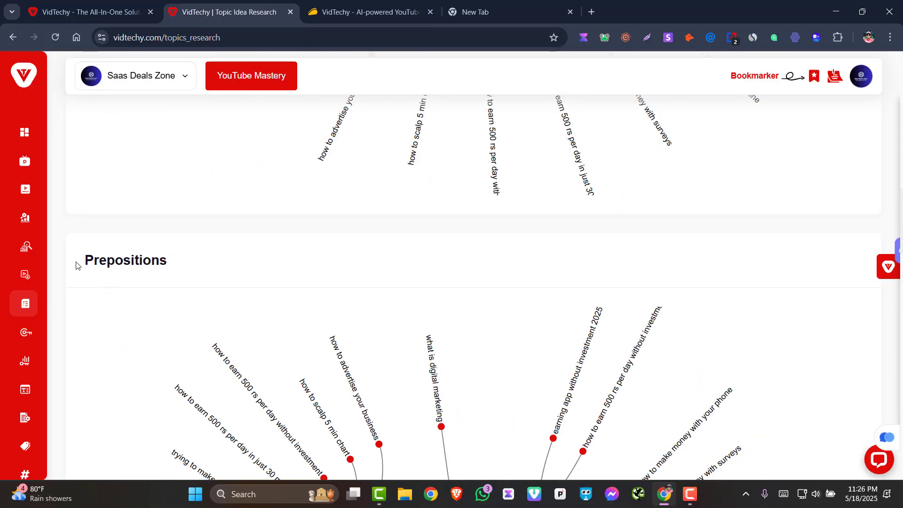
scroll(77, 265, up, 15)
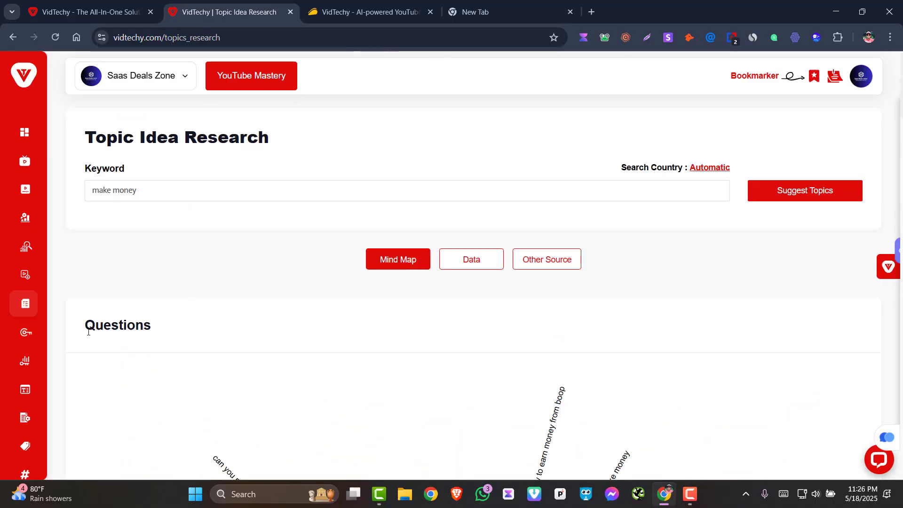
scroll(179, 317, down, 15)
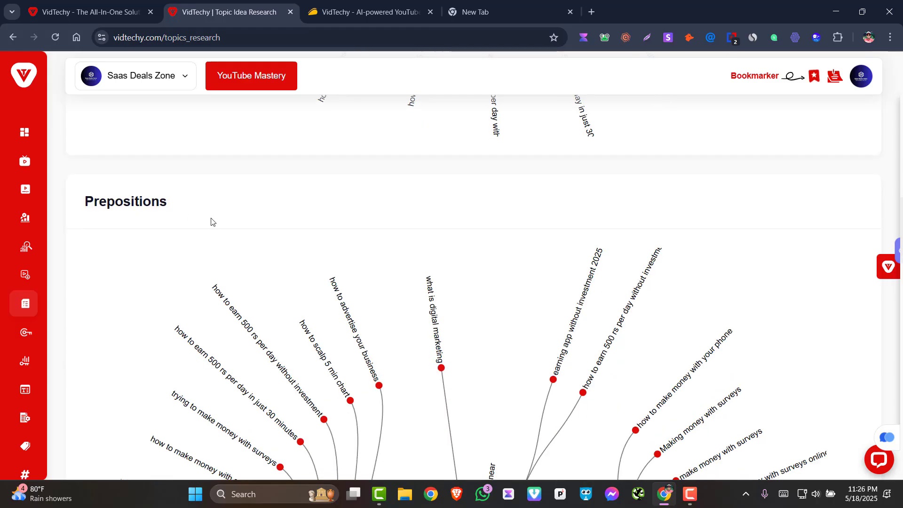
scroll(211, 221, down, 12)
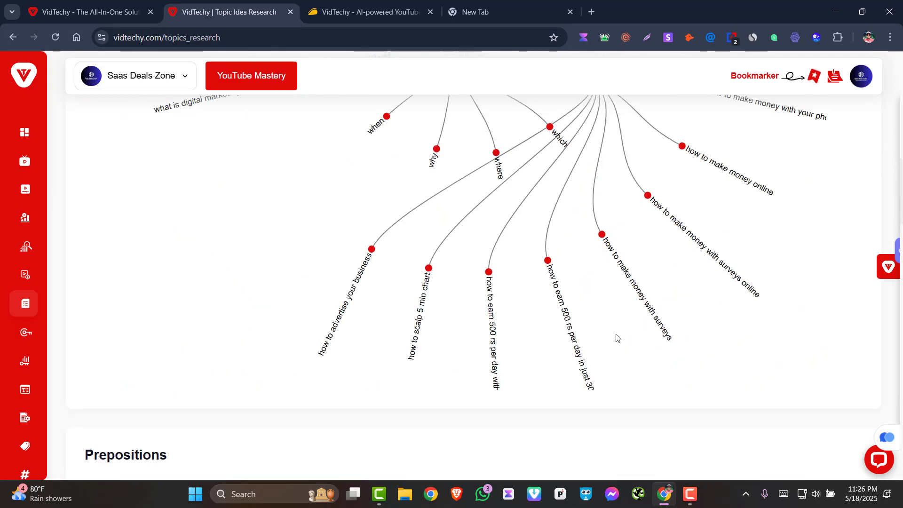
scroll(616, 337, up, 10)
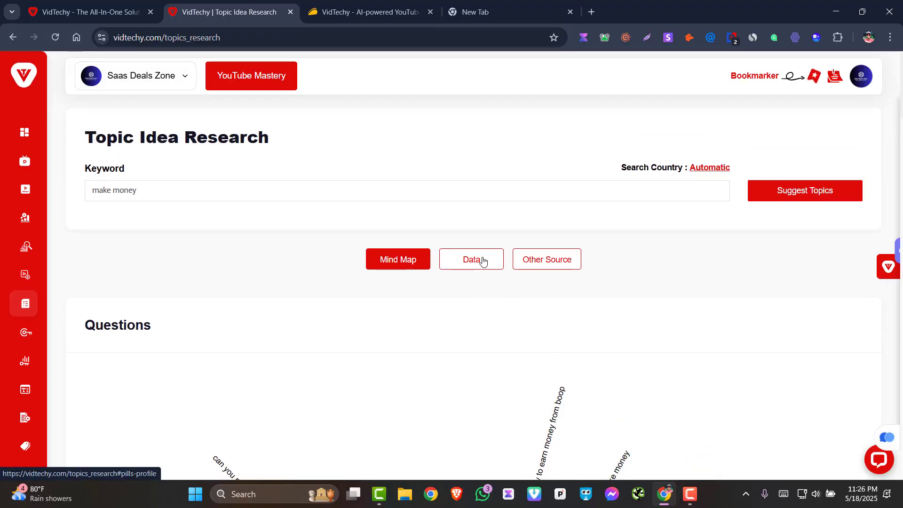
- Show the topic suggestions as data and check the Search Intent Topics summary above the Suggested Topics table
click(482, 261)
scroll(469, 260, down, 4)
scroll(426, 224, up, 2)
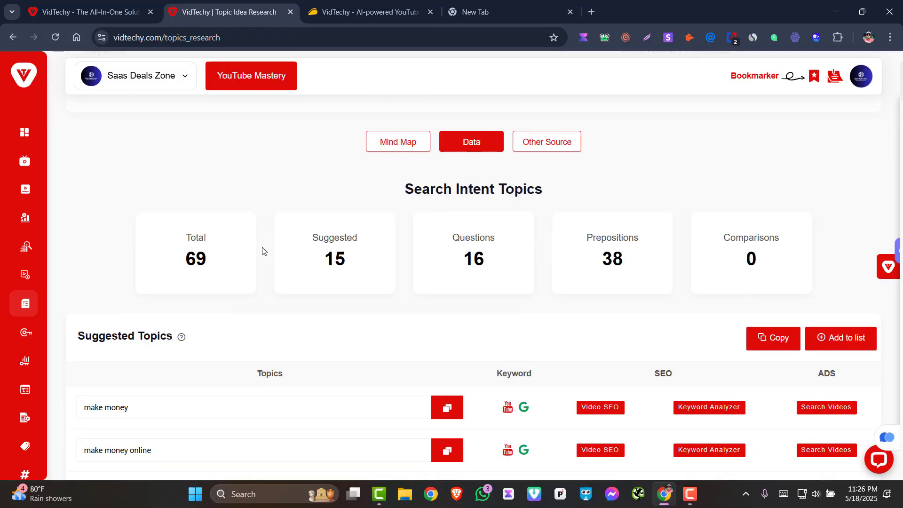
scroll(315, 286, down, 1)
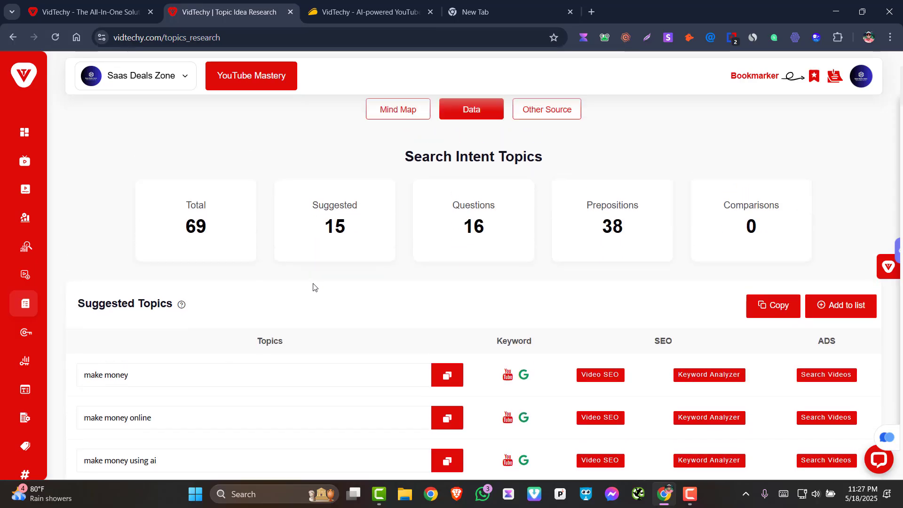
scroll(501, 203, up, 2)
scroll(261, 354, down, 2)
scroll(261, 354, down, 1)
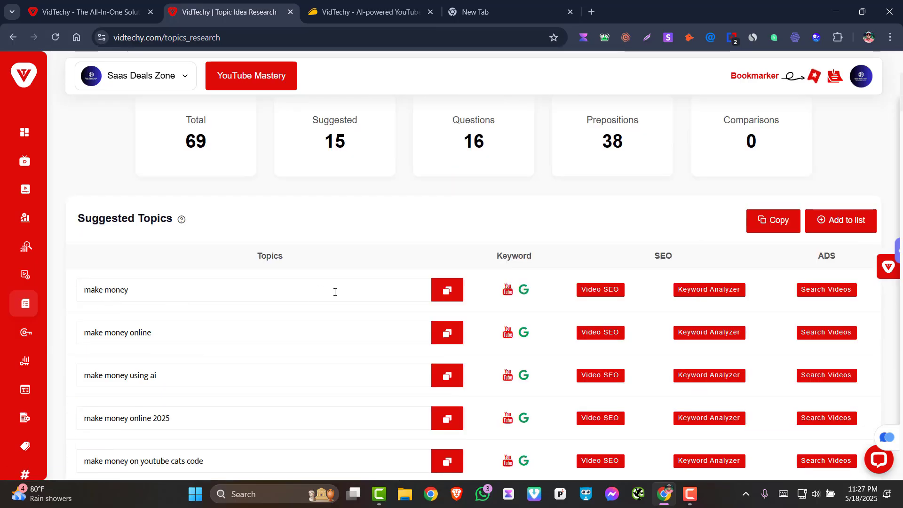
- Look through the Suggested Topics, Questions and Prepositions tables and revisit the search intent summary
scroll(298, 324, down, 11)
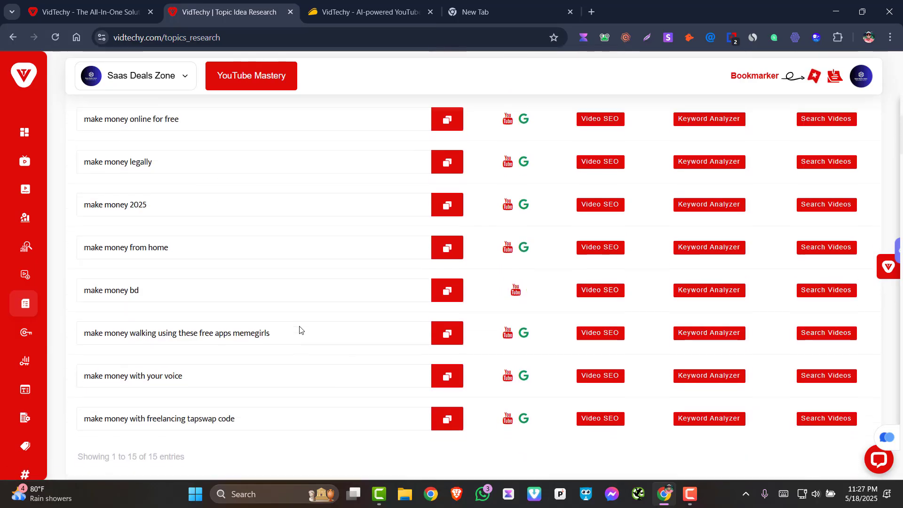
scroll(297, 324, down, 1)
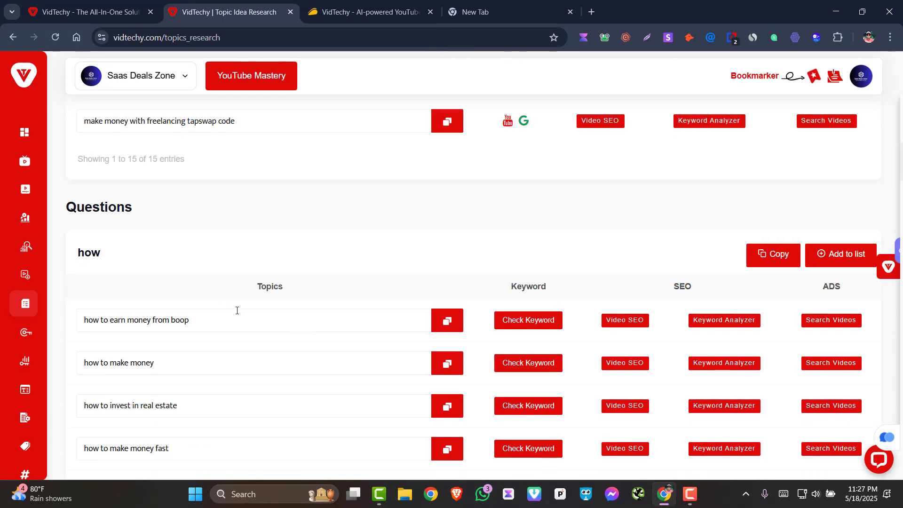
scroll(238, 310, down, 12)
scroll(77, 296, down, 5)
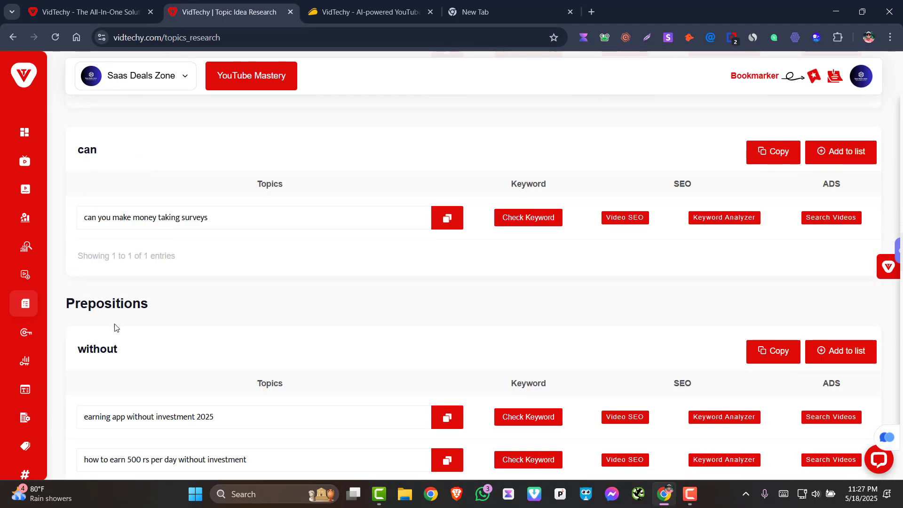
scroll(113, 292, down, 8)
scroll(628, 394, up, 20)
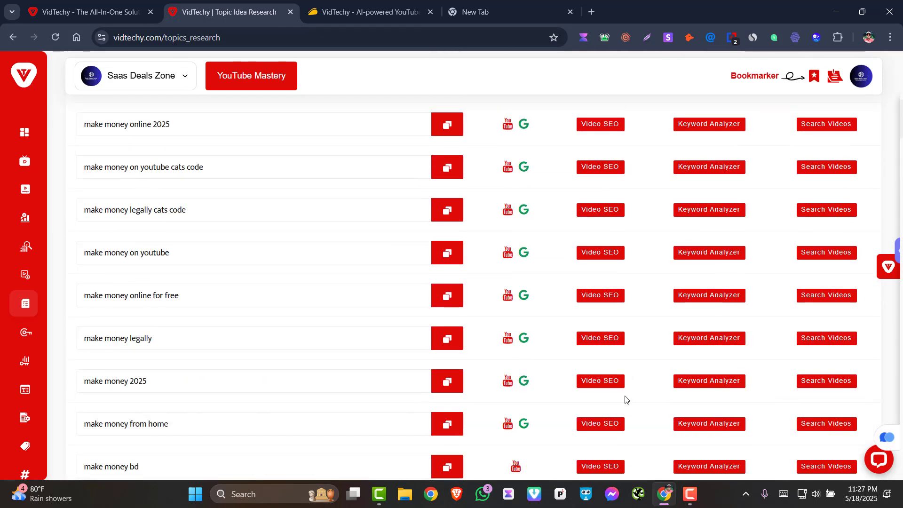
scroll(630, 404, up, 10)
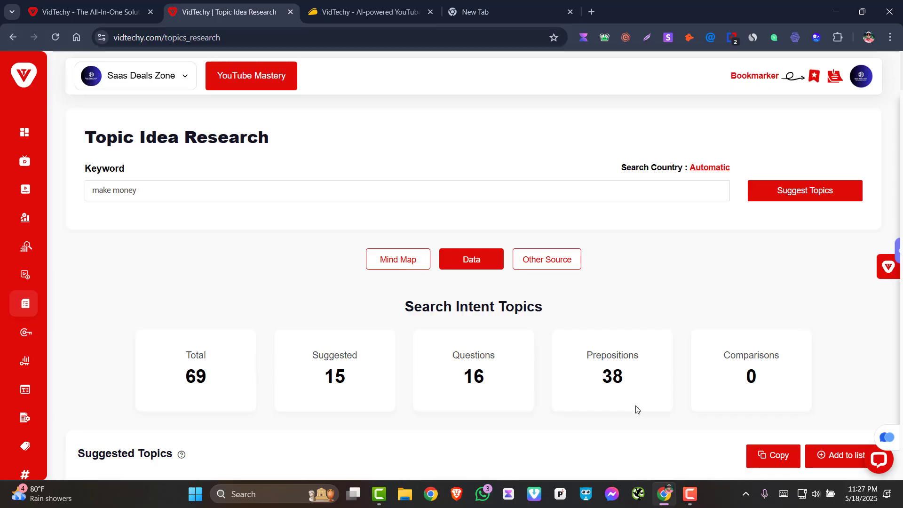
scroll(453, 443, down, 5)
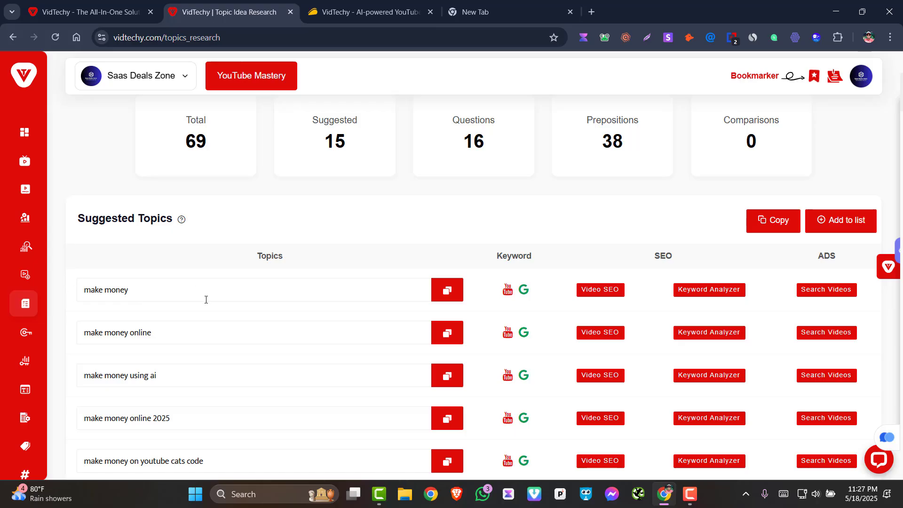
scroll(206, 299, up, 5)
- Open Keyword Autocomplete and enter "AI Writing" as the keyword
mouse_move(52, 324)
scroll(54, 325, down, 1)
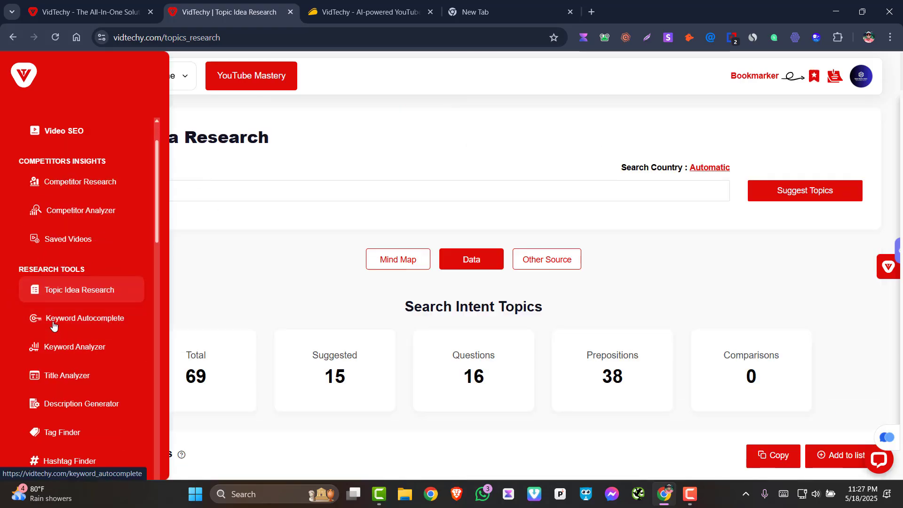
click(72, 325)
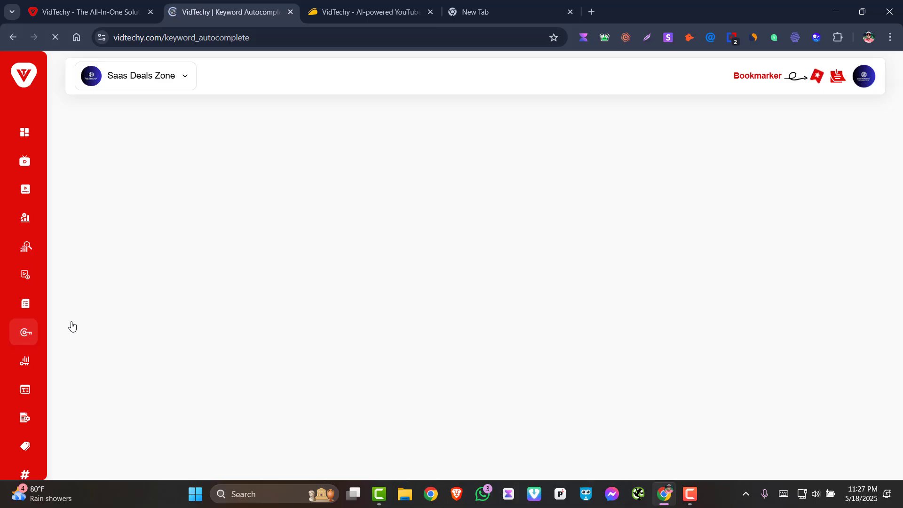
click(229, 190)
text(AI )
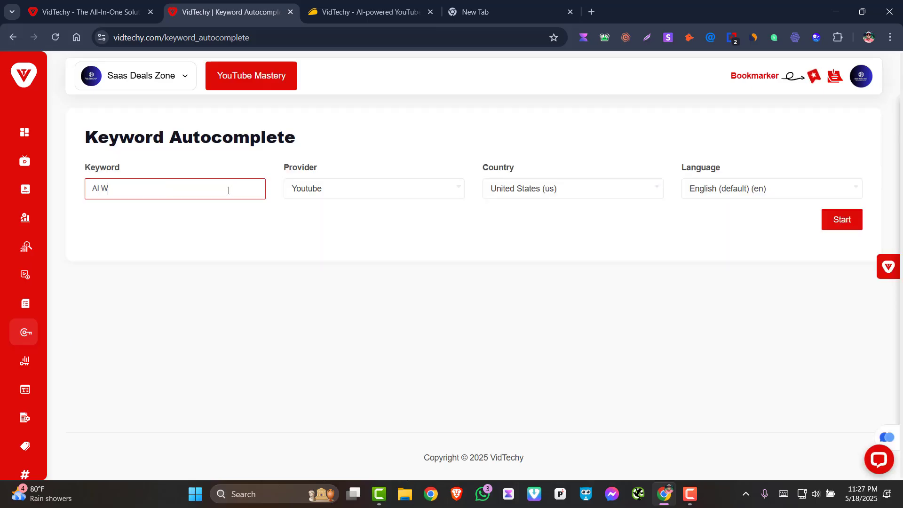
text(Writing)
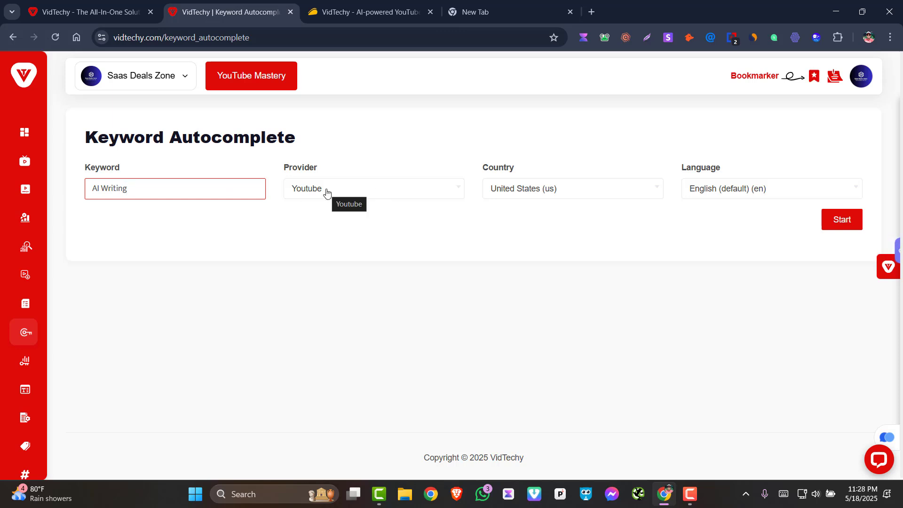
- Fetch keyword suggestions with Youtube as the provider, then stop the fetching to list the suggested keywords
click(370, 185)
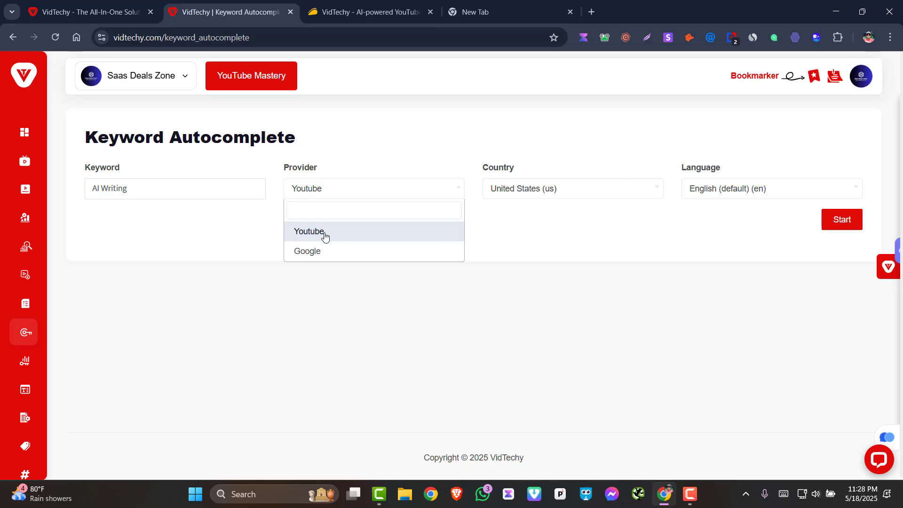
click(350, 232)
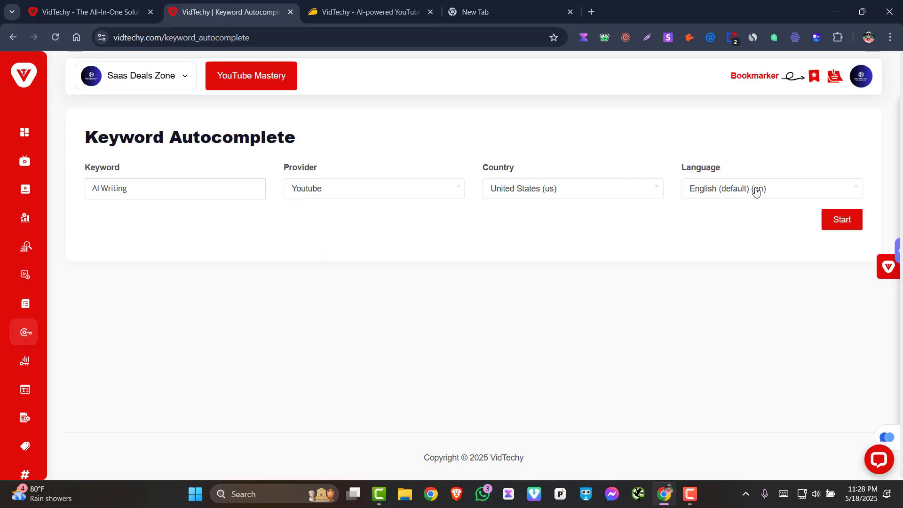
click(841, 220)
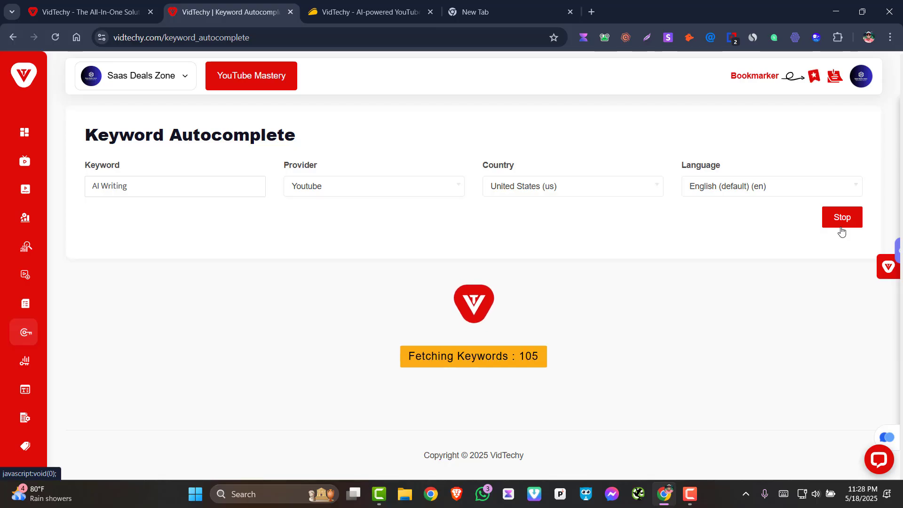
click(841, 228)
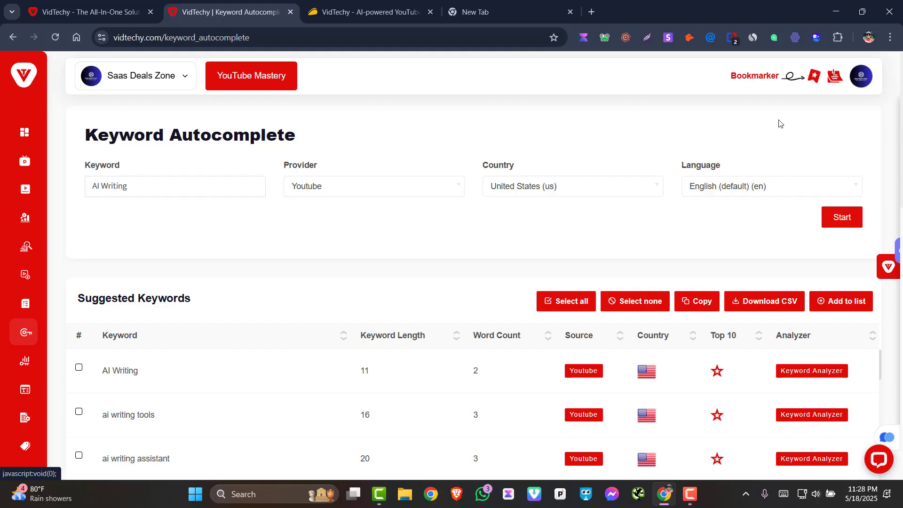
scroll(153, 188, down, 4)
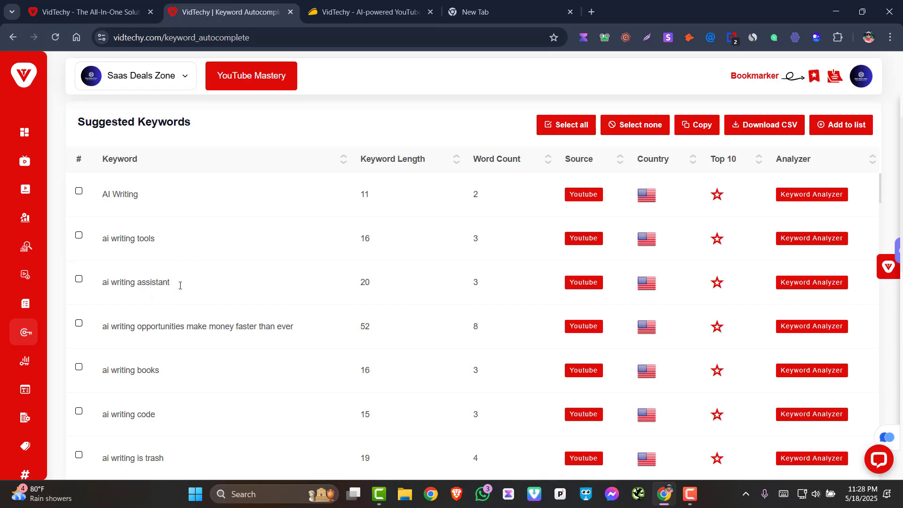
- Look through the Suggested Keywords table for "AI Writing" down to its last entries
scroll(313, 331, down, 3)
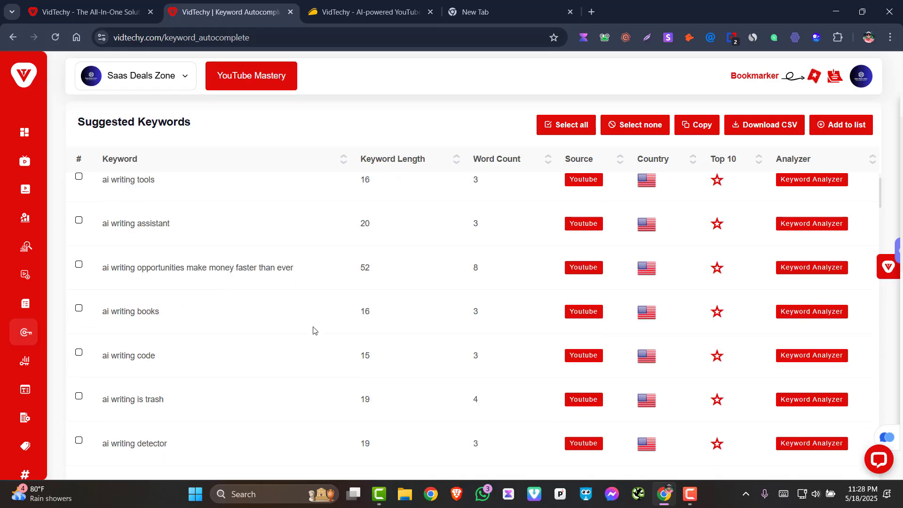
scroll(352, 353, up, 3)
scroll(497, 292, down, 12)
scroll(499, 365, down, 15)
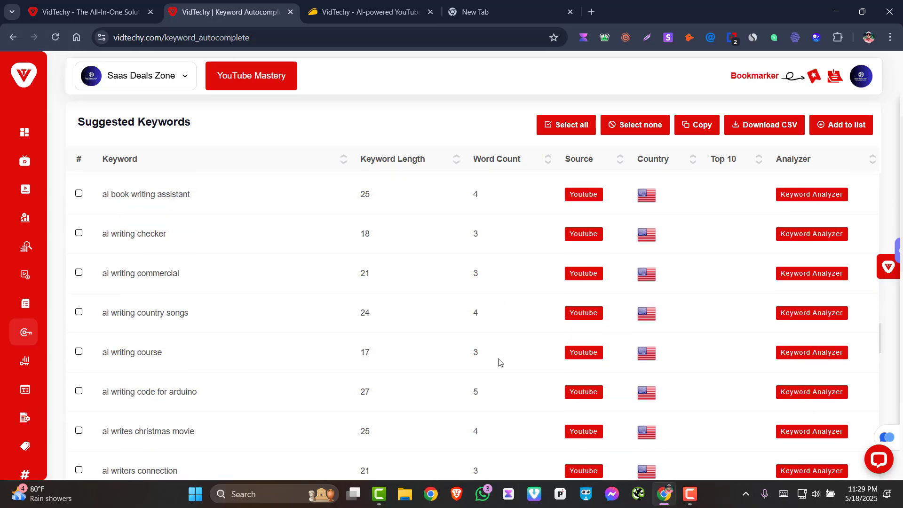
scroll(500, 357, down, 10)
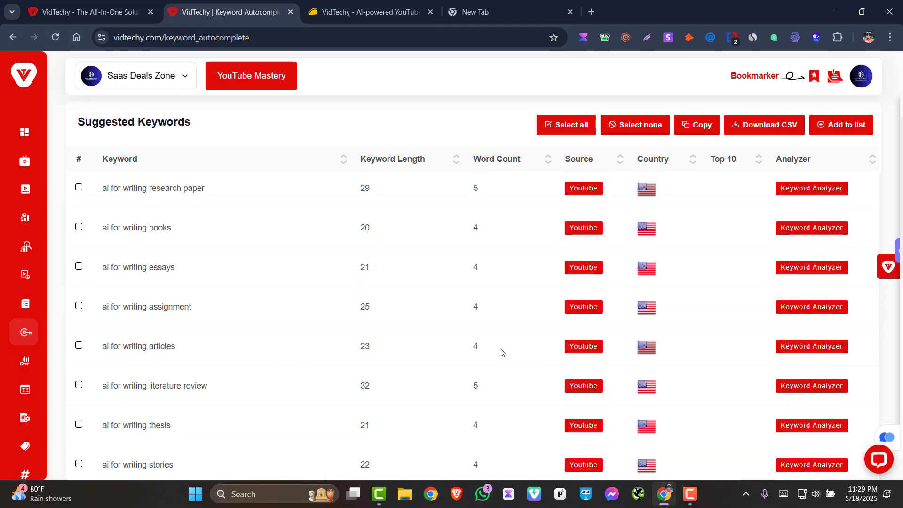
scroll(442, 343, down, 6)
scroll(463, 339, down, 4)
- Examine the Keyword Frequency table and the chart of the top 10 unique words by frequency
scroll(365, 389, up, 2)
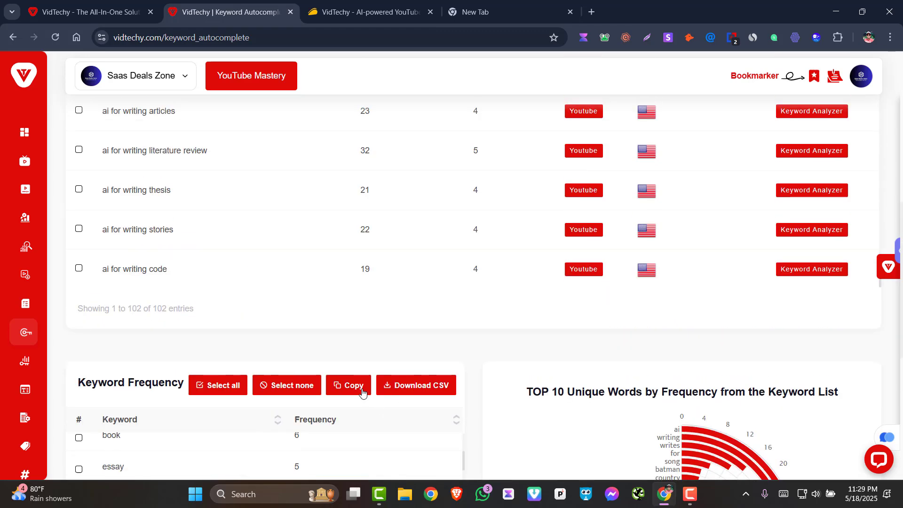
scroll(397, 270, down, 4)
scroll(348, 345, up, 3)
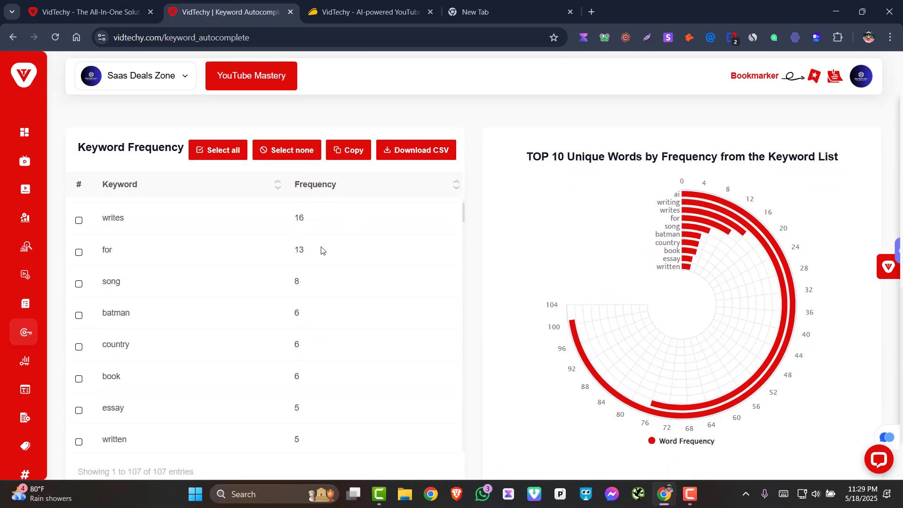
scroll(508, 268, down, 2)
scroll(513, 291, up, 3)
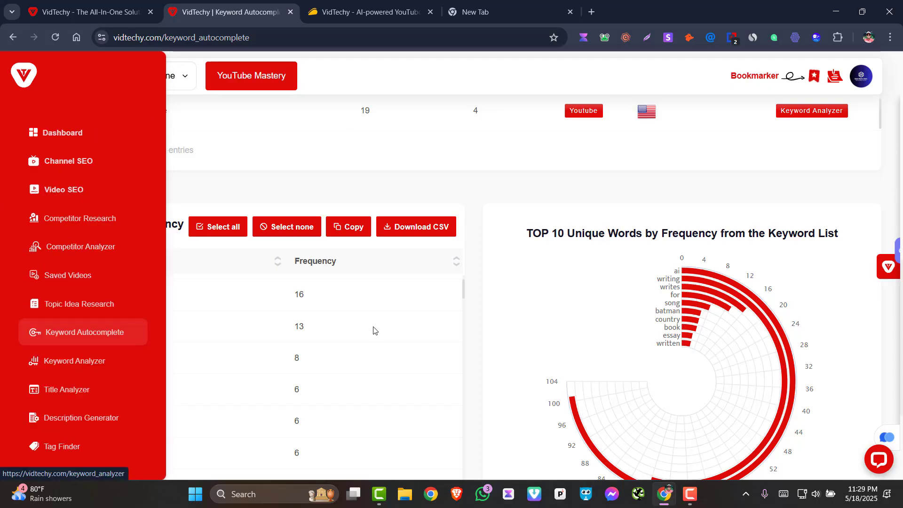
scroll(374, 330, down, 3)
- Open Keyword Analyzer and enter "how to control your mind" as the keyword, picked from the "How to" suggestions
scroll(83, 397, down, 2)
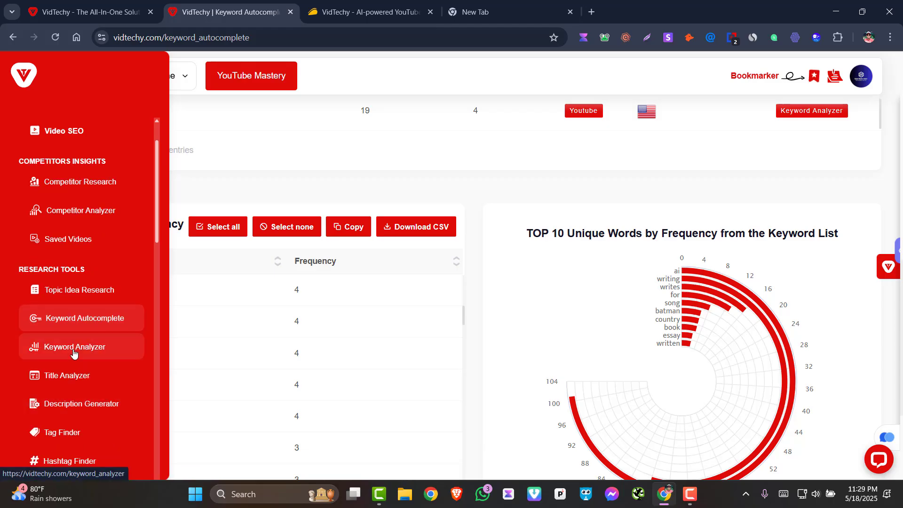
click(74, 348)
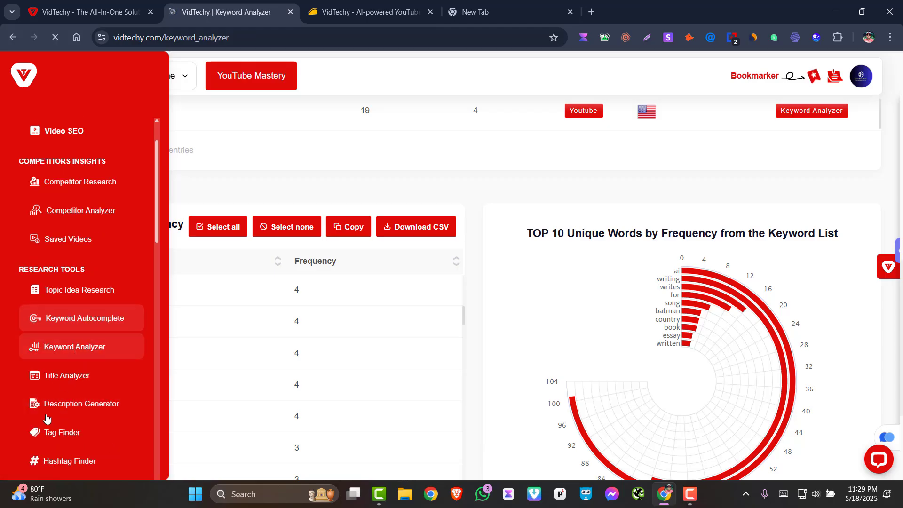
click(125, 195)
text(How to)
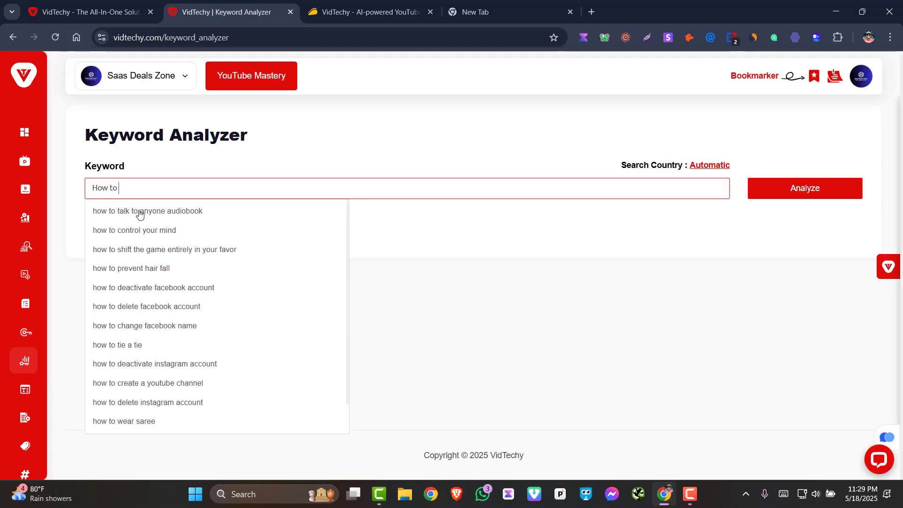
click(179, 230)
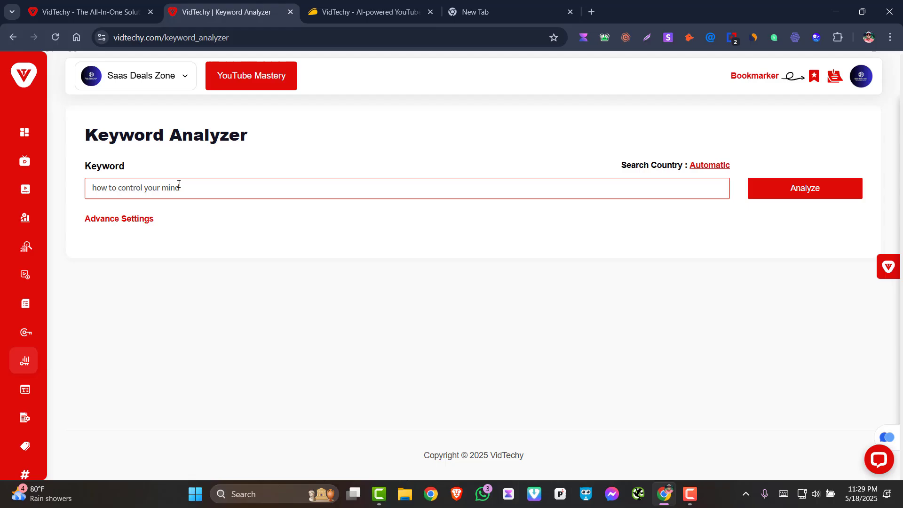
- Expand the advanced settings for earning potential and analyze the keyword with the default minimum and maximum CPM
click(146, 219)
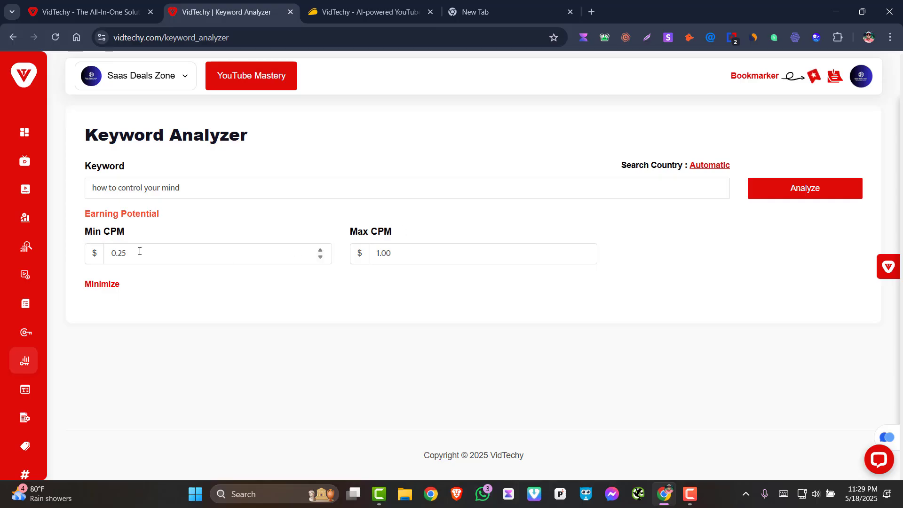
click(793, 194)
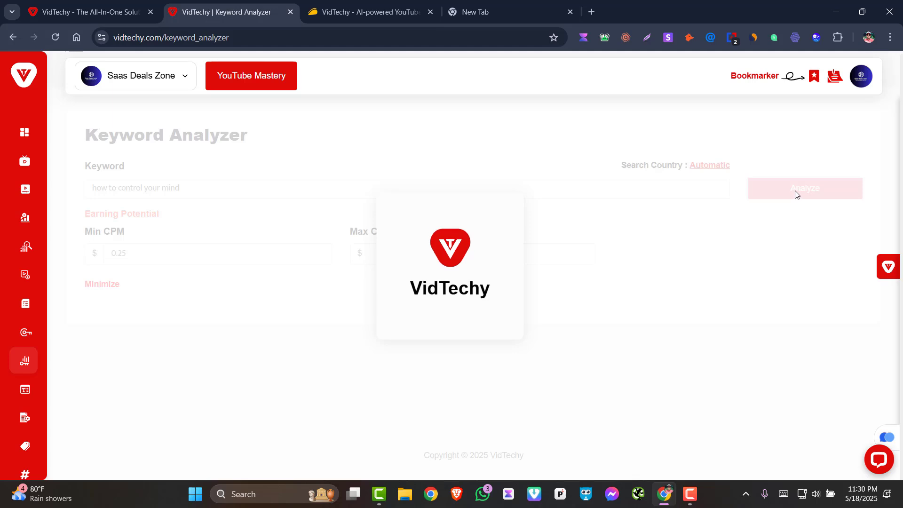
scroll(751, 225, down, 1)
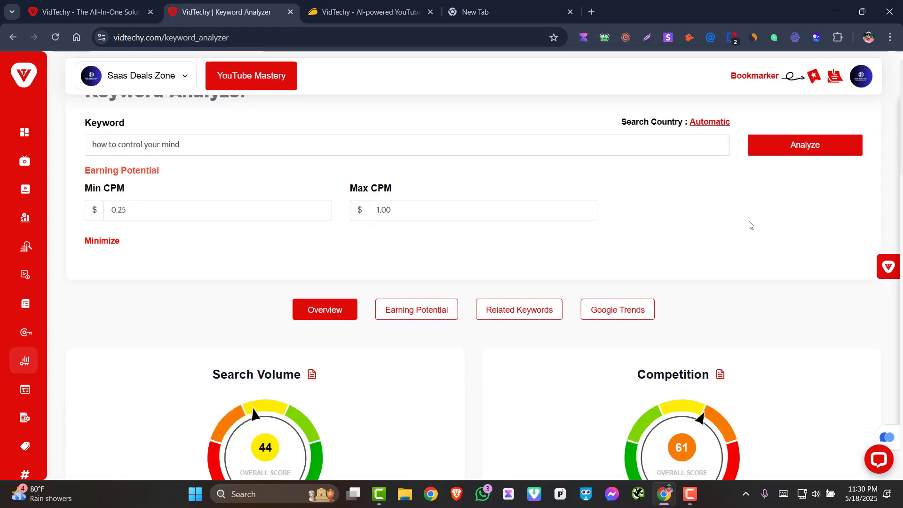
- Check the keyword's search volume and competition scores, leading channel and recently ranked videos
scroll(566, 278, down, 5)
scroll(613, 204, up, 1)
scroll(752, 215, down, 2)
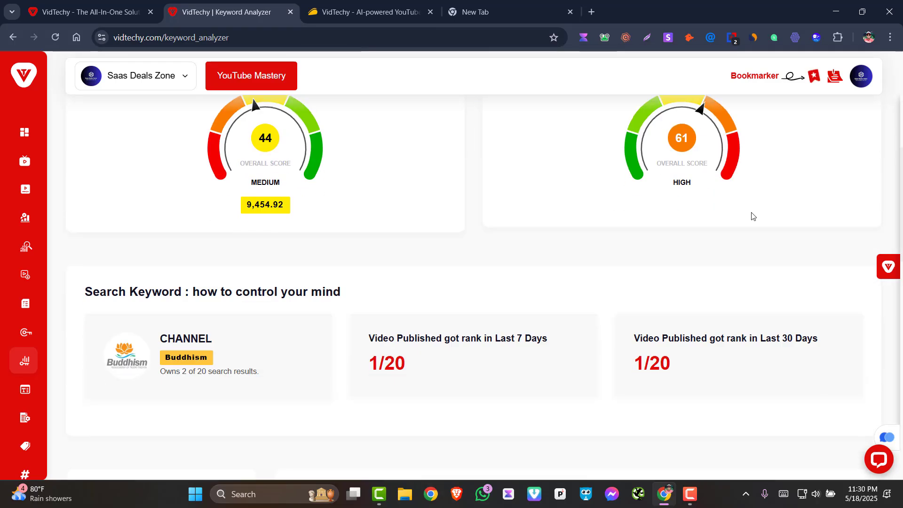
scroll(753, 215, down, 3)
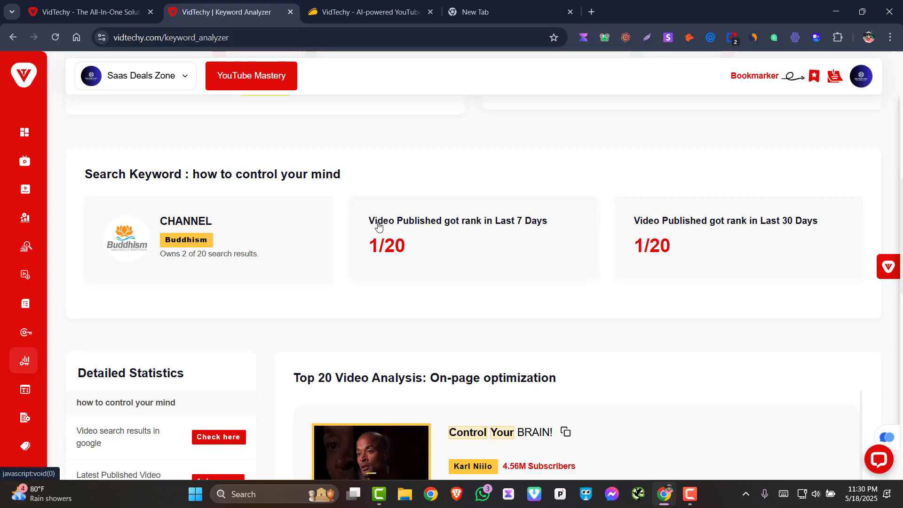
scroll(635, 208, down, 3)
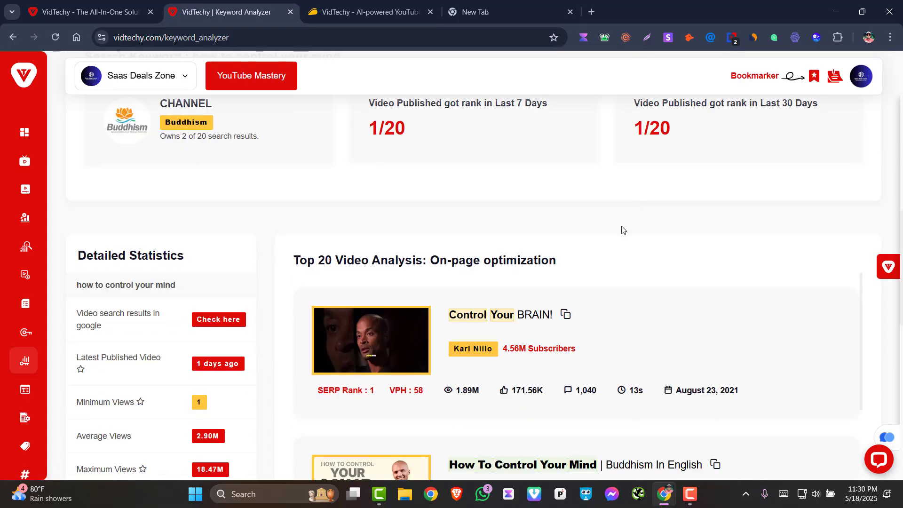
- Review the Detailed Statistics list and the Top 20 Video Analysis of on-page optimization
scroll(621, 228, down, 1)
scroll(621, 228, up, 1)
scroll(623, 223, down, 1)
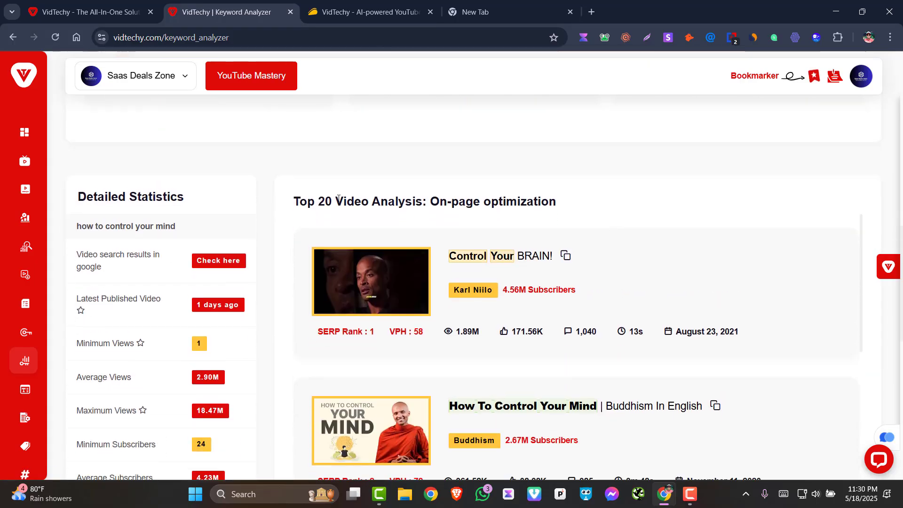
scroll(584, 197, down, 1)
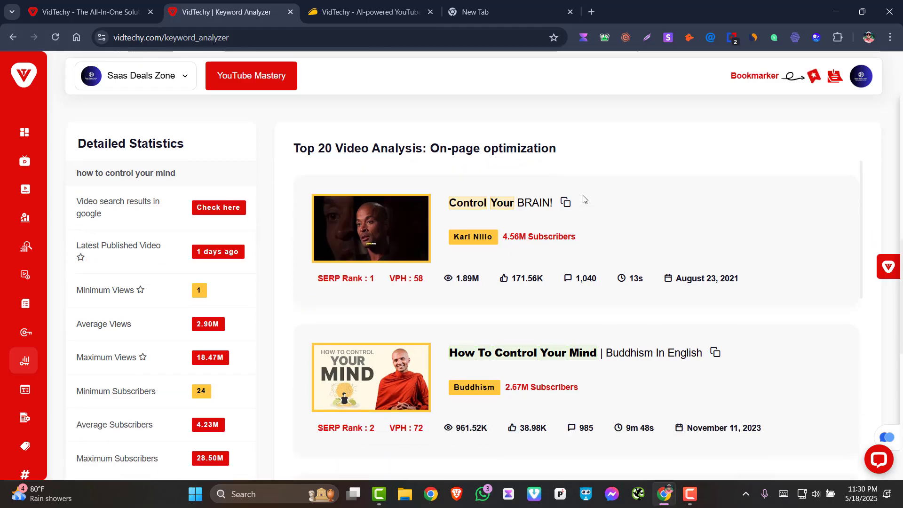
scroll(598, 204, down, 3)
scroll(585, 263, up, 2)
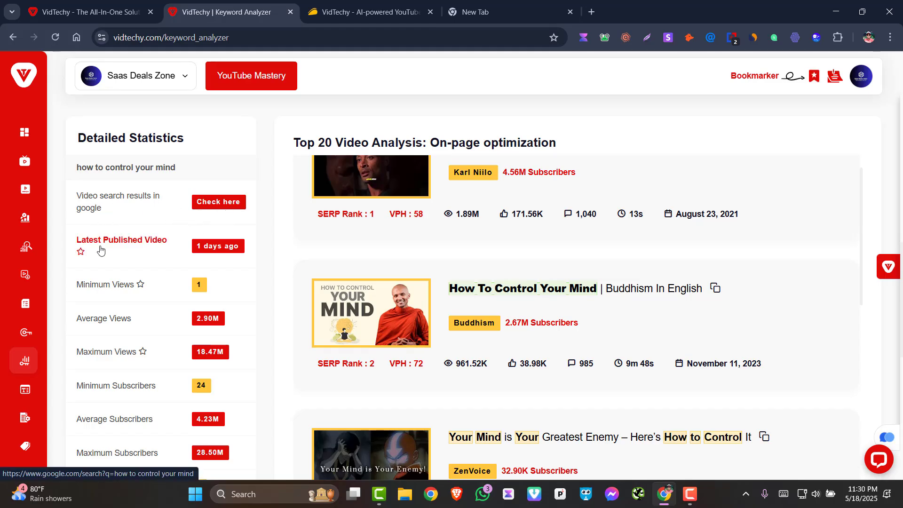
scroll(532, 319, down, 10)
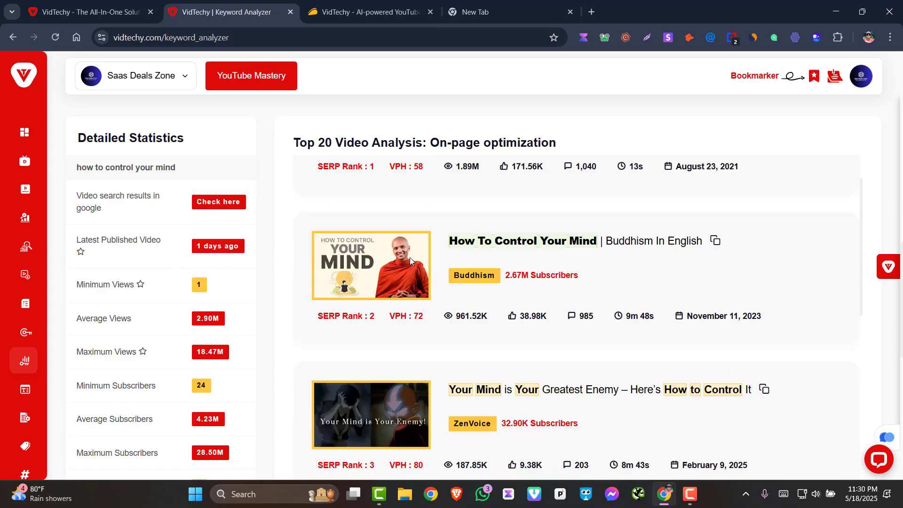
scroll(123, 301, down, 5)
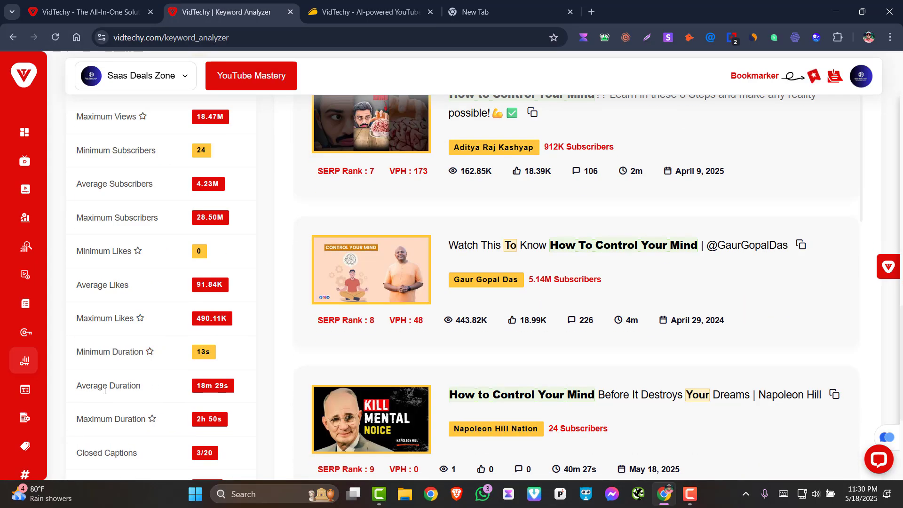
- Open the Description Generator from the research tools
mouse_move(29, 301)
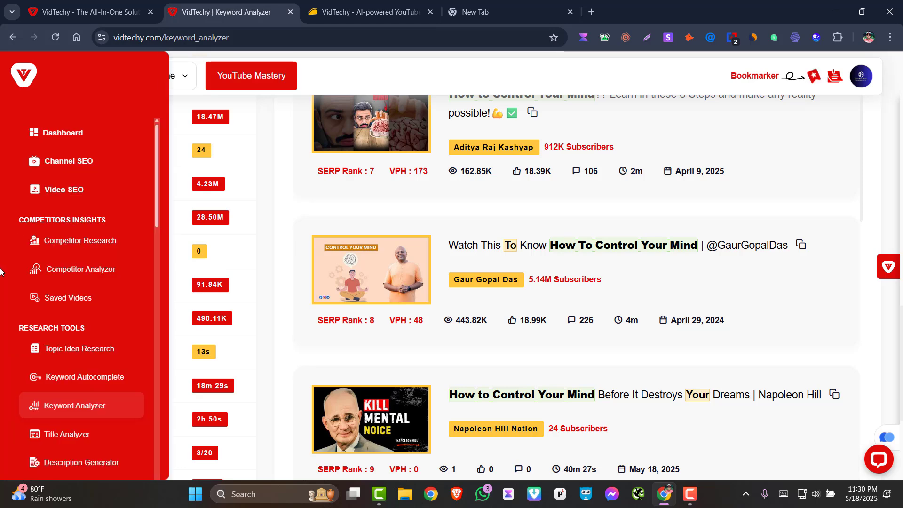
scroll(83, 278, down, 3)
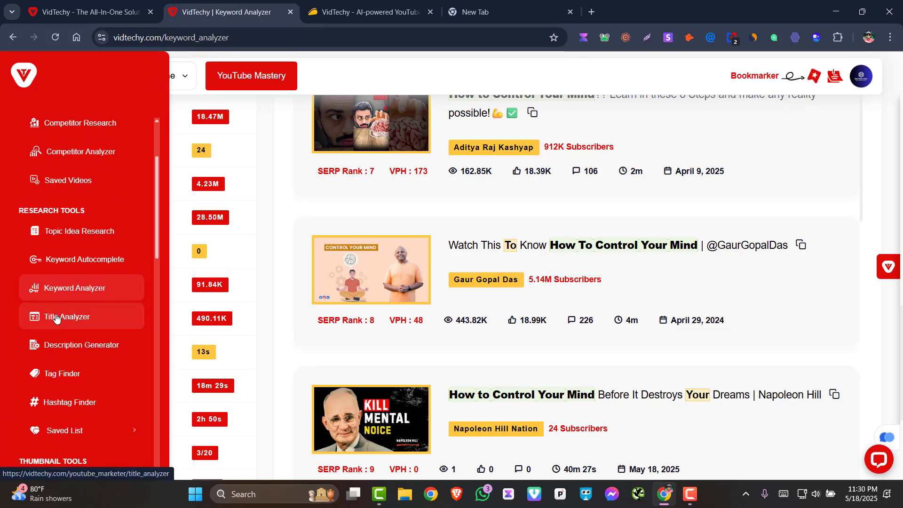
click(74, 352)
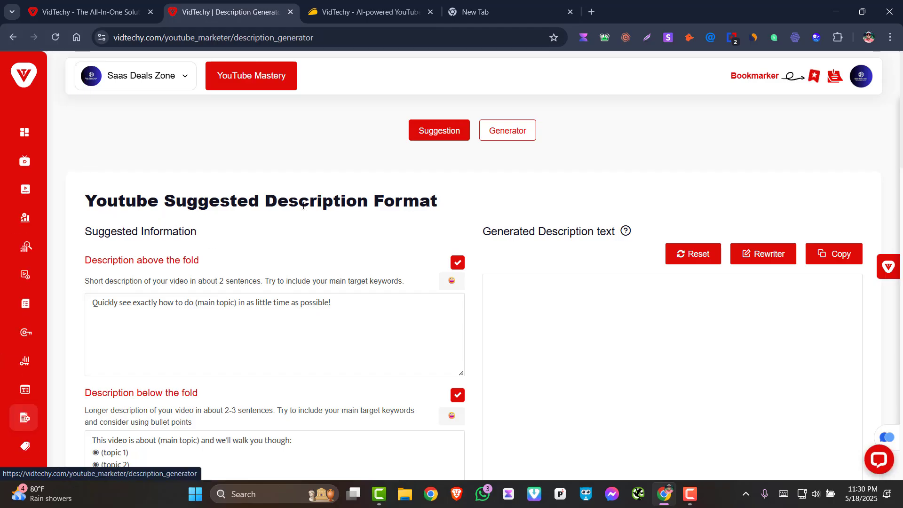
- Examine the suggested description format's sections for text above the fold, text below the fold and timestamps
scroll(202, 194, down, 2)
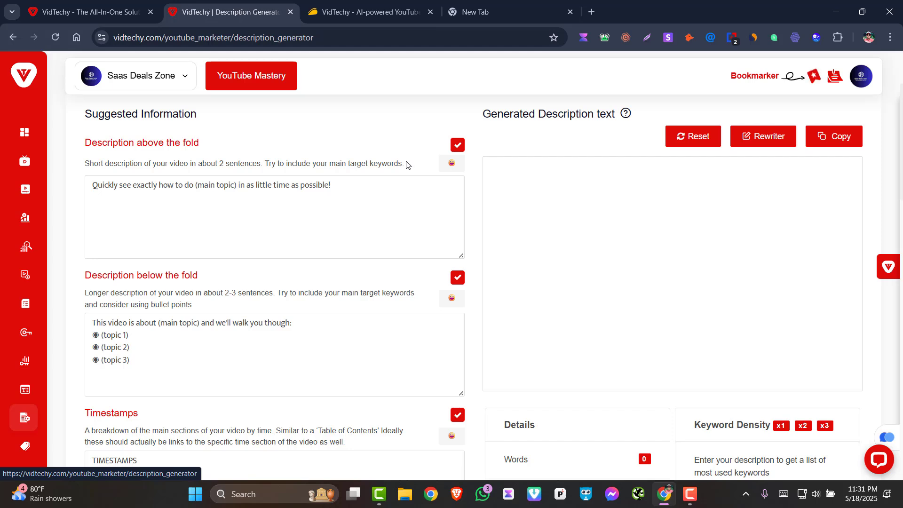
click(205, 186)
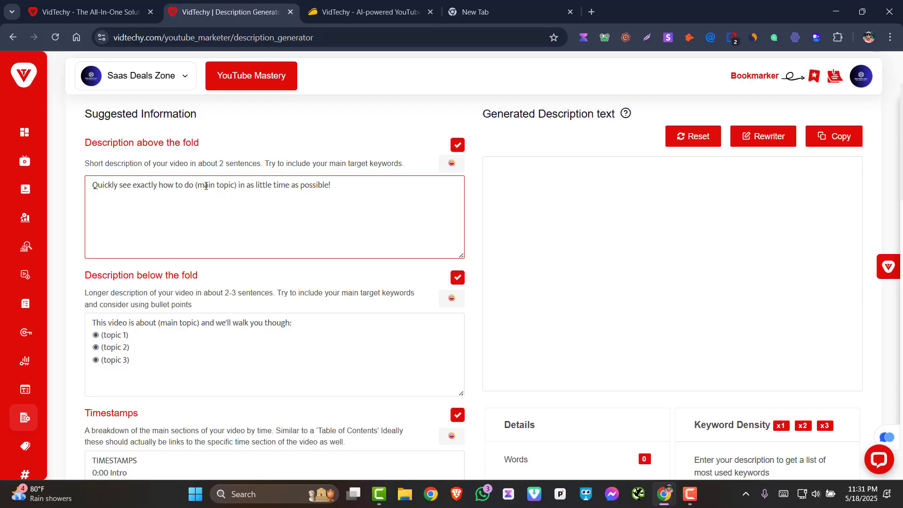
scroll(204, 187, down, 1)
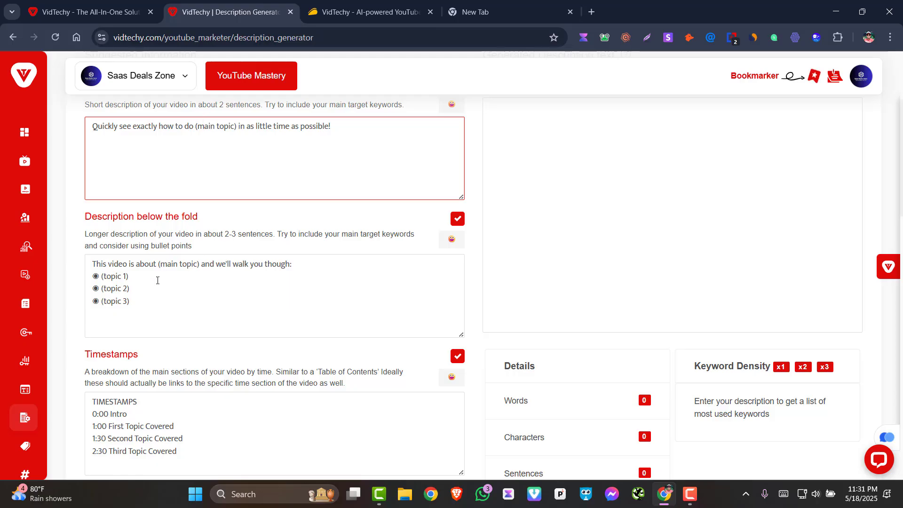
scroll(160, 277, up, 1)
scroll(333, 265, down, 2)
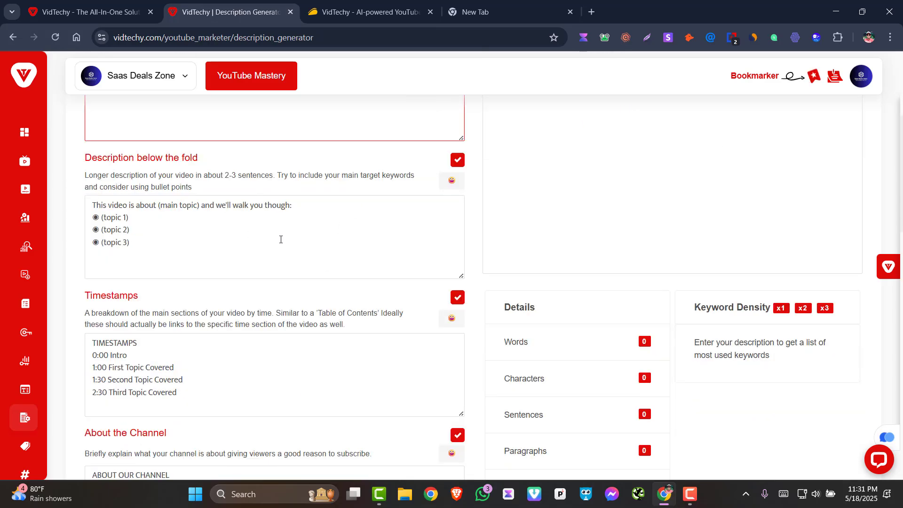
scroll(281, 239, down, 1)
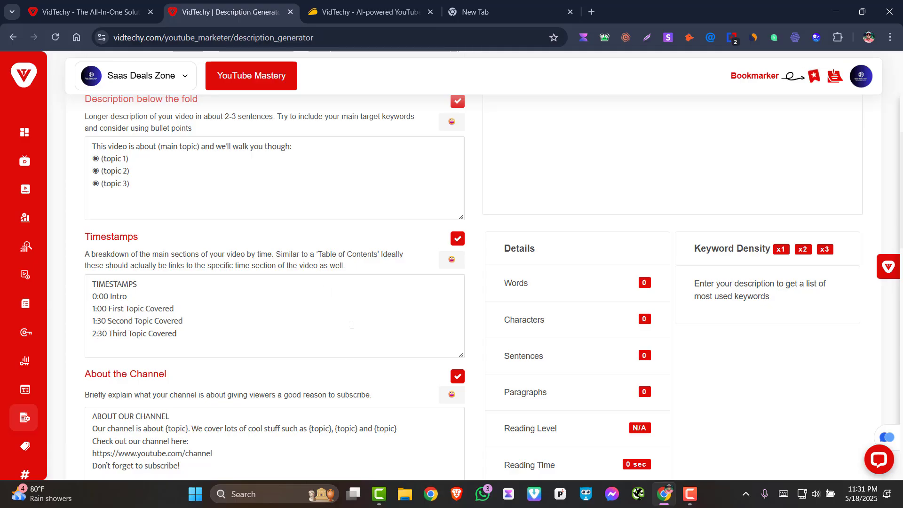
- Review the suggested format's sections for timestamps, channel, recommended videos, products and company, and website
scroll(352, 324, down, 2)
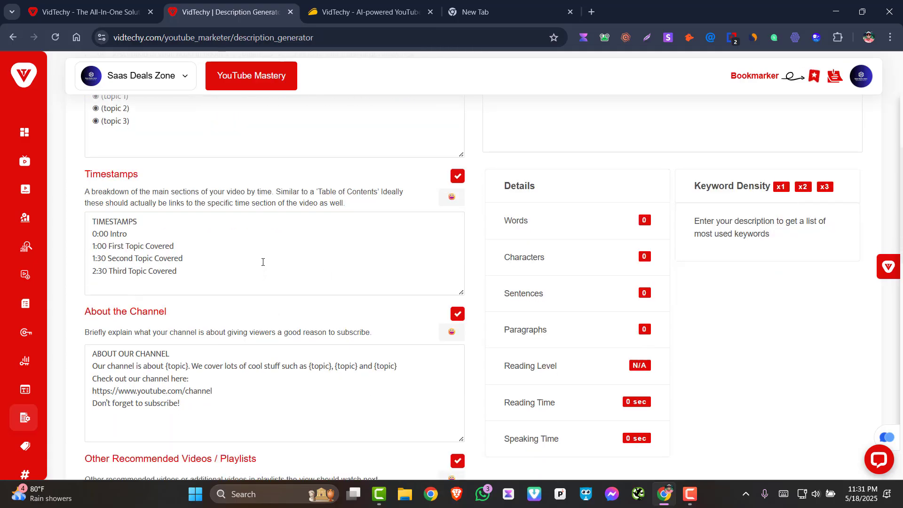
scroll(263, 262, down, 2)
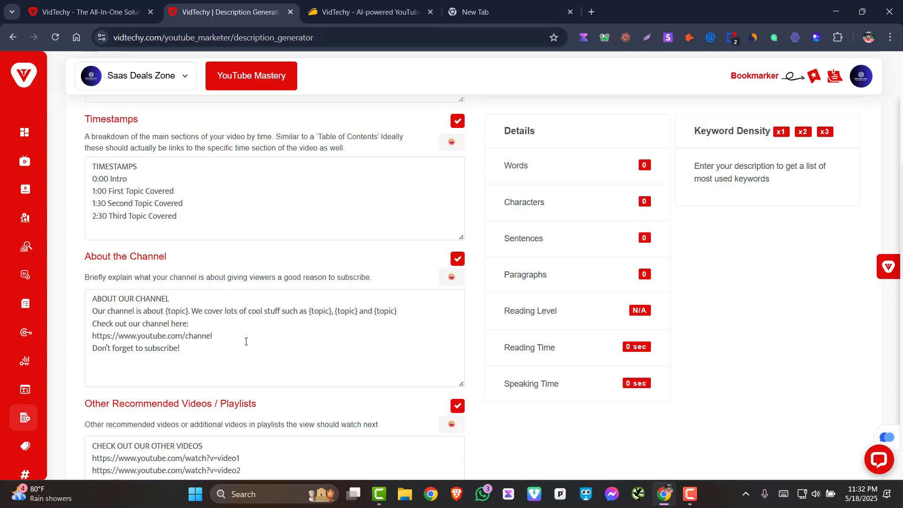
scroll(245, 341, down, 3)
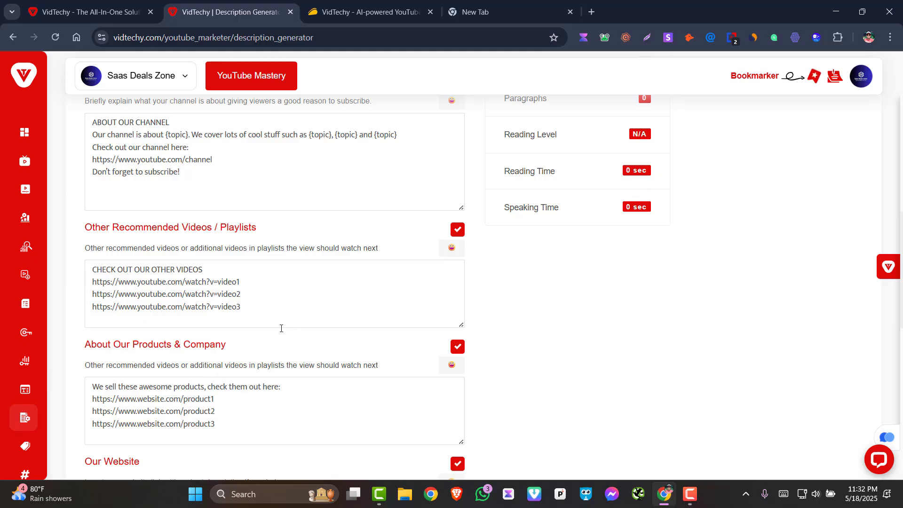
click(203, 288)
scroll(272, 292, down, 1)
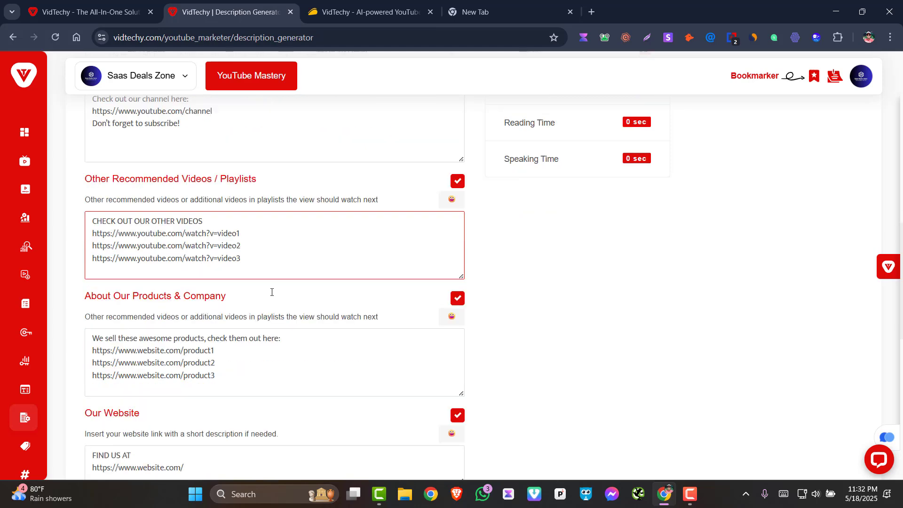
scroll(253, 285, down, 1)
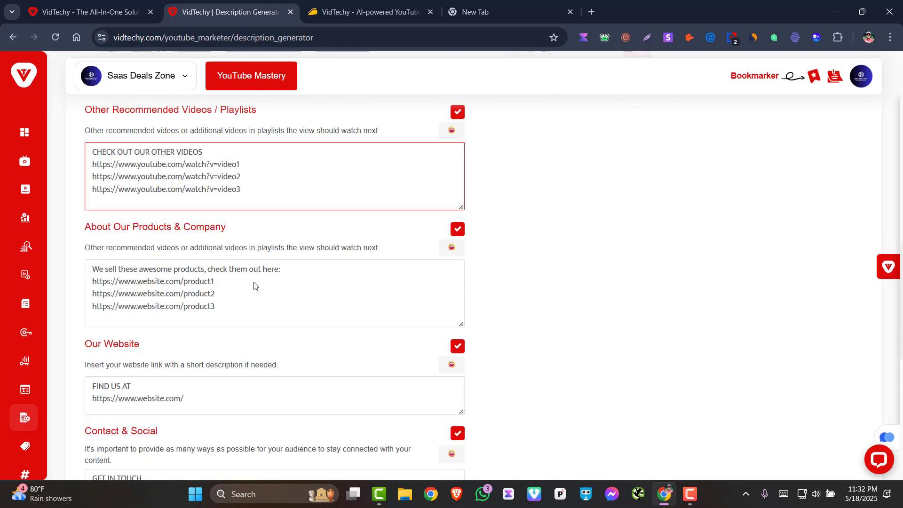
scroll(254, 279, down, 1)
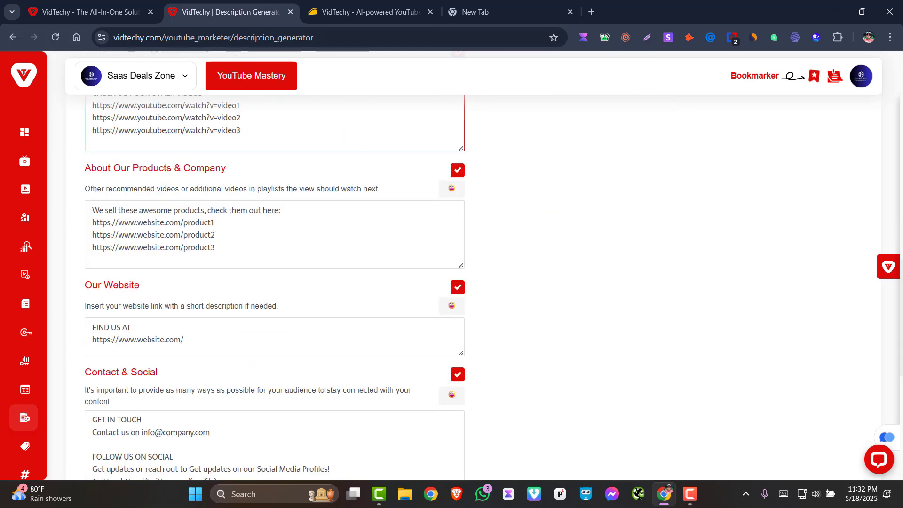
scroll(245, 233, down, 1)
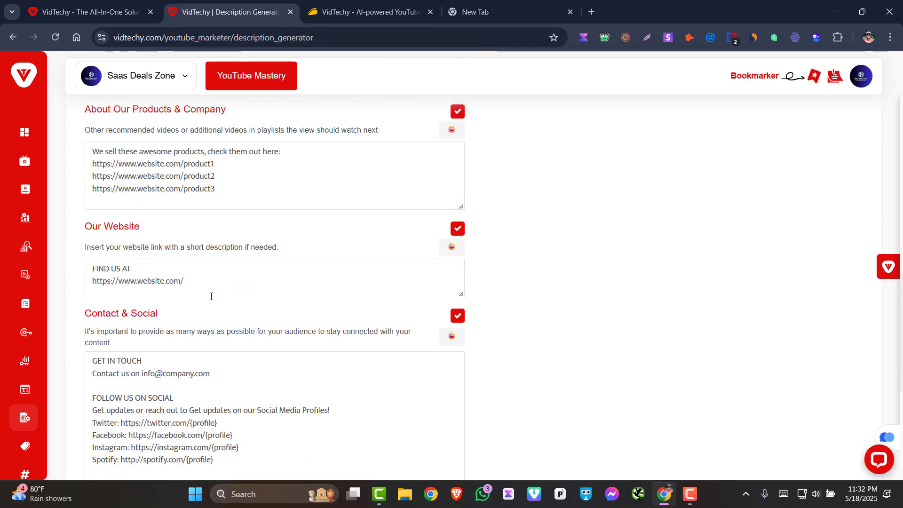
scroll(236, 303, down, 2)
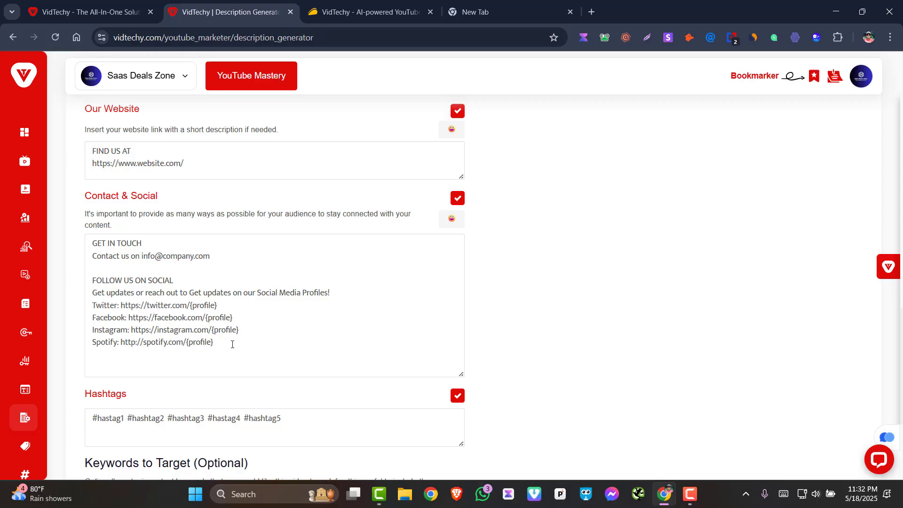
- Examine the Contact & Social template text, the hashtags and the optional keywords to target in the suggested format
drag(231, 342, 79, 236)
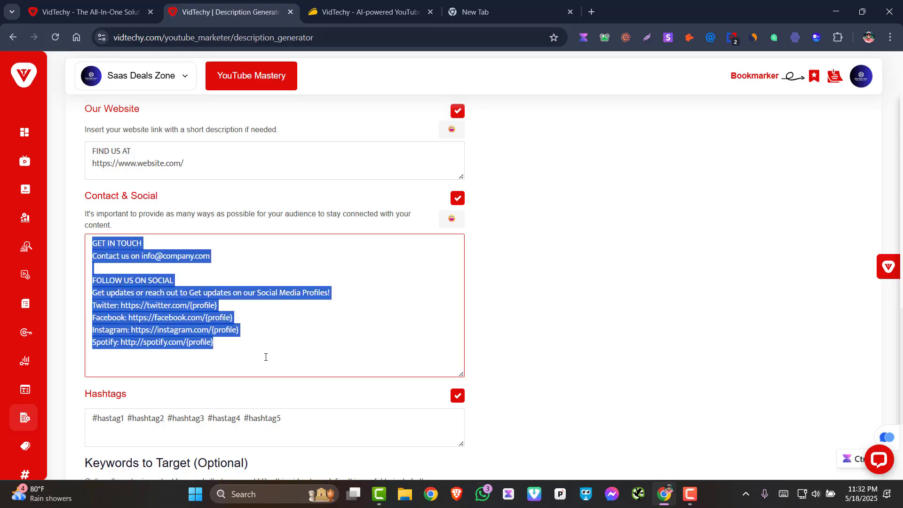
scroll(304, 335, down, 2)
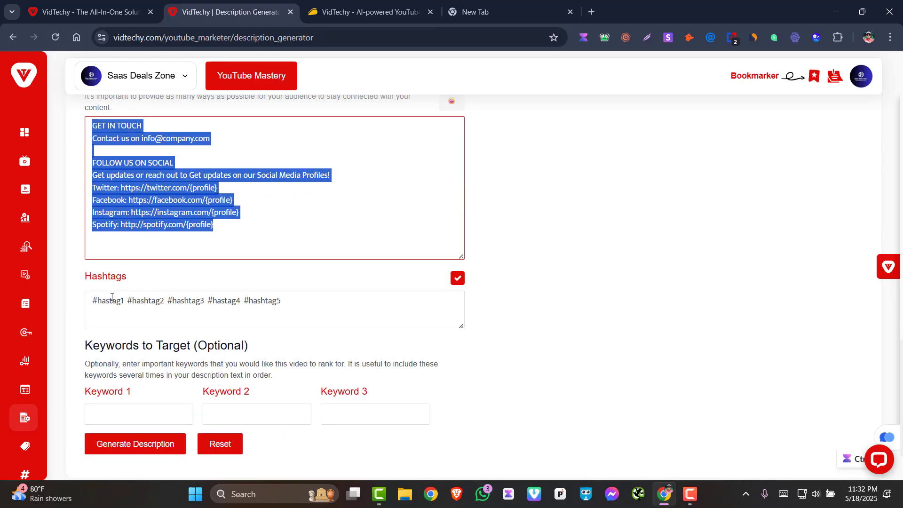
scroll(276, 302, down, 2)
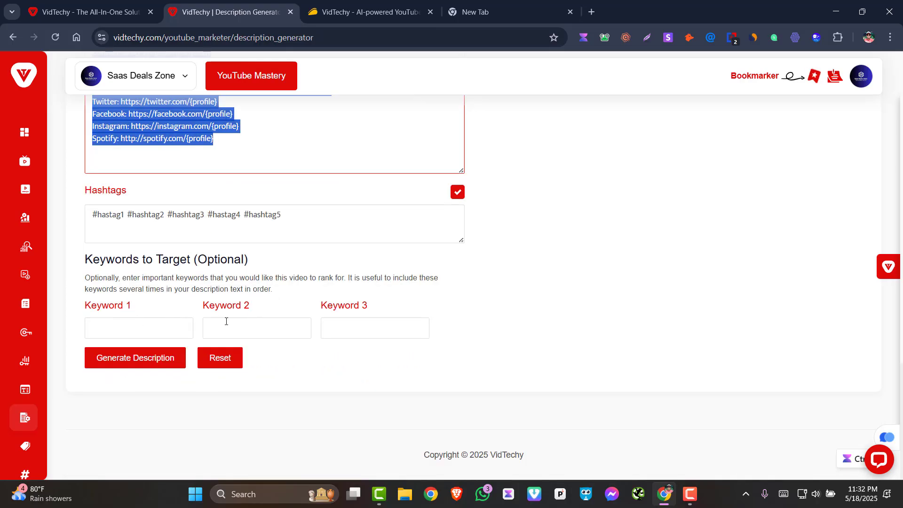
scroll(273, 330, up, 5)
scroll(148, 429, down, 4)
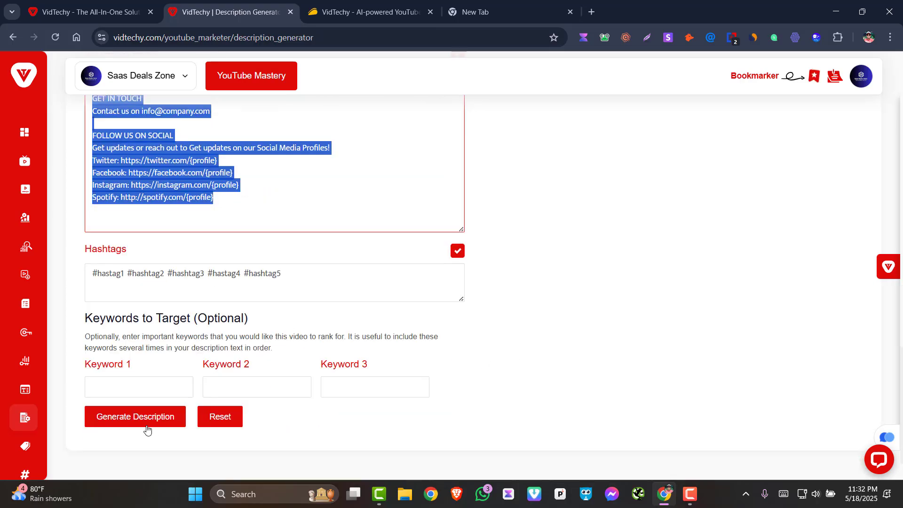
scroll(621, 390, up, 15)
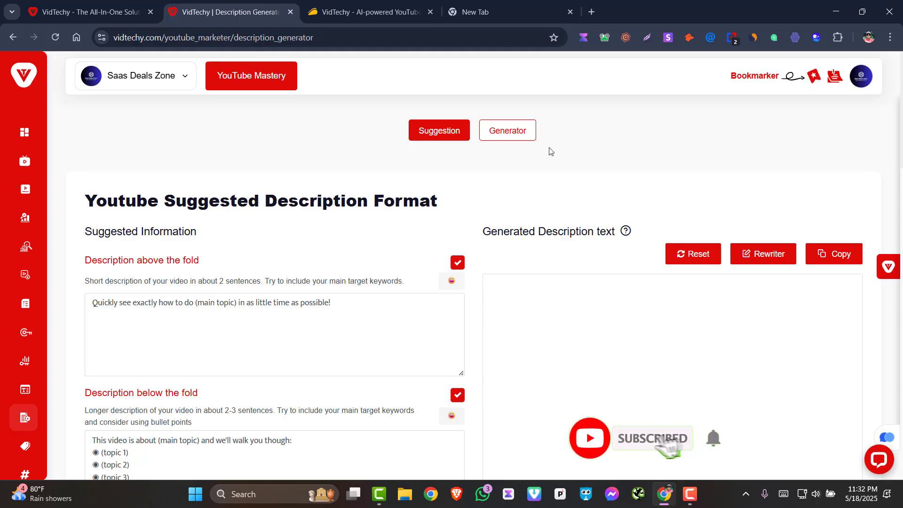
- Read the help note on the generated description text and check the Details and Keyword Density areas
mouse_move(627, 233)
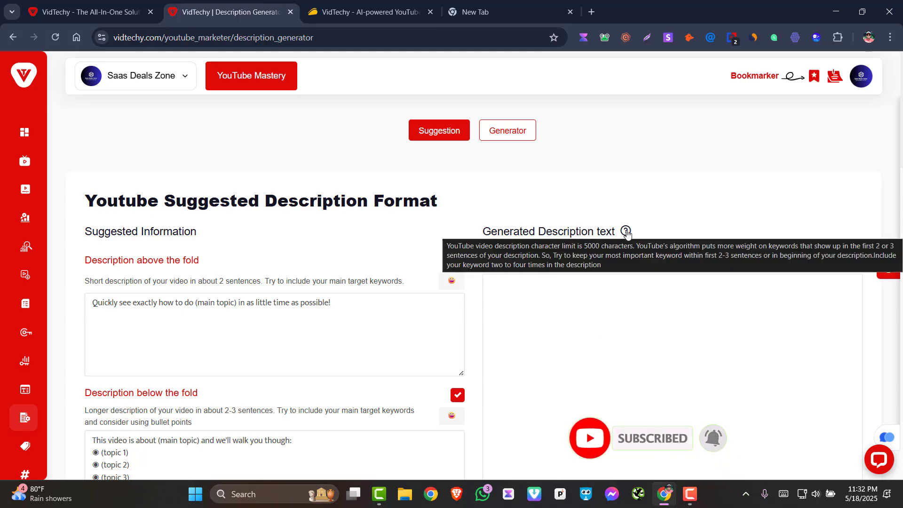
scroll(600, 306, down, 5)
scroll(709, 280, down, 1)
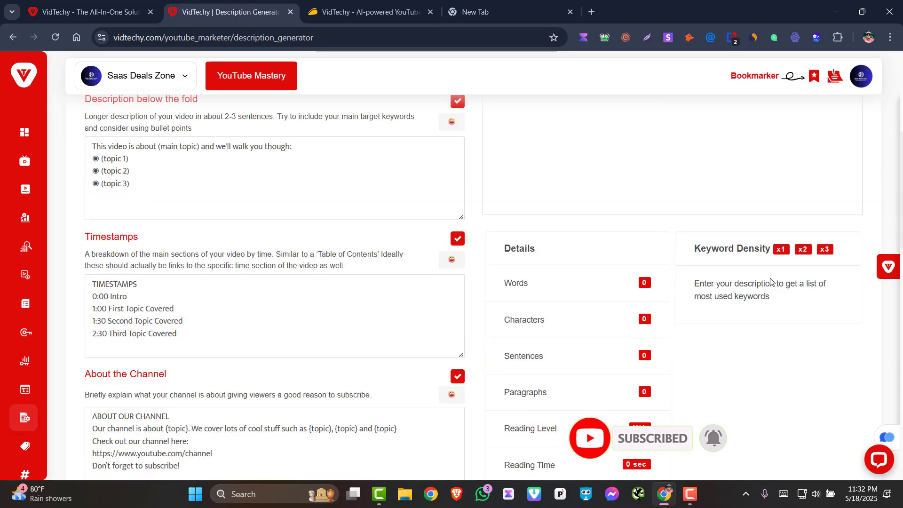
scroll(544, 299, up, 5)
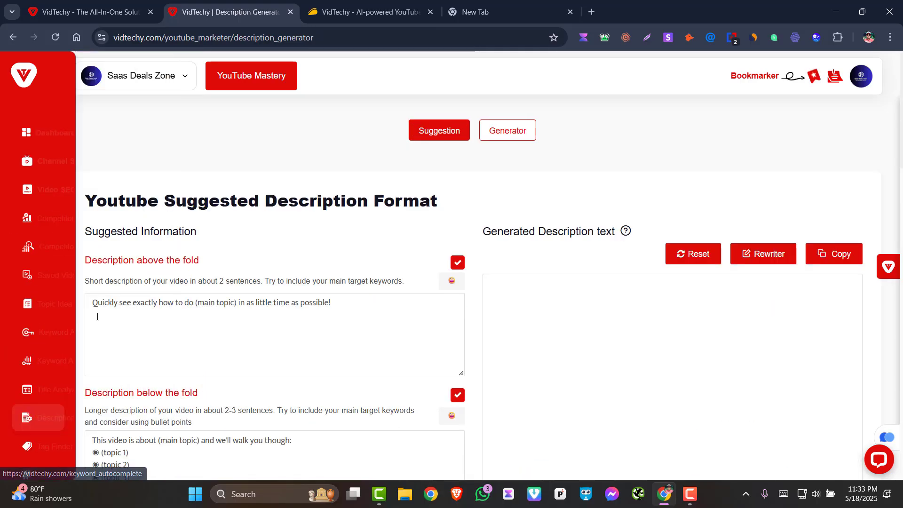
- Open the Tag Finder from the research tools
scroll(97, 316, down, 2)
scroll(19, 359, down, 4)
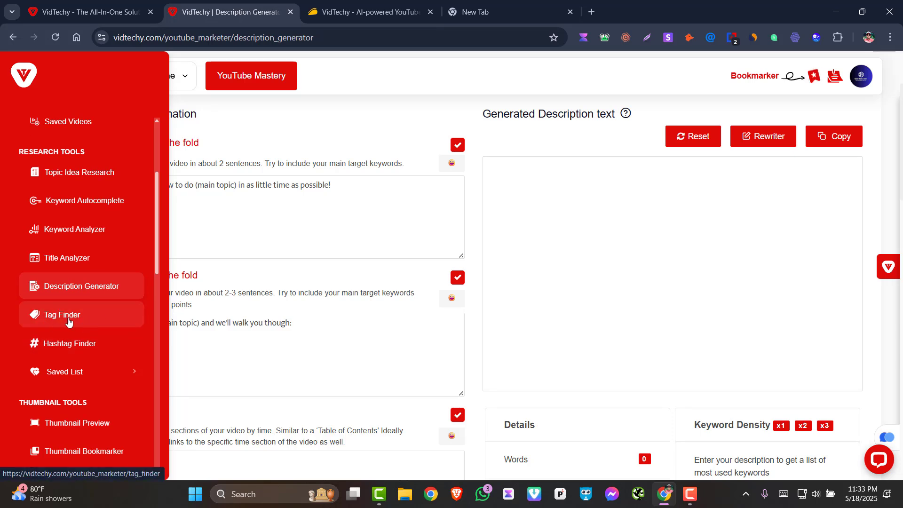
click(61, 321)
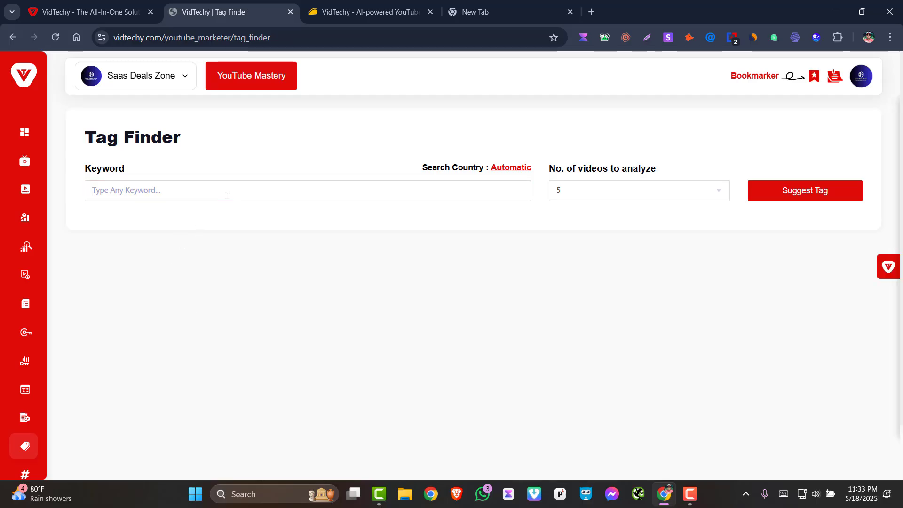
- Get tag suggestions for the suggested keyword "how to control your mind", analyzing 5 videos
scroll(226, 195, down, 1)
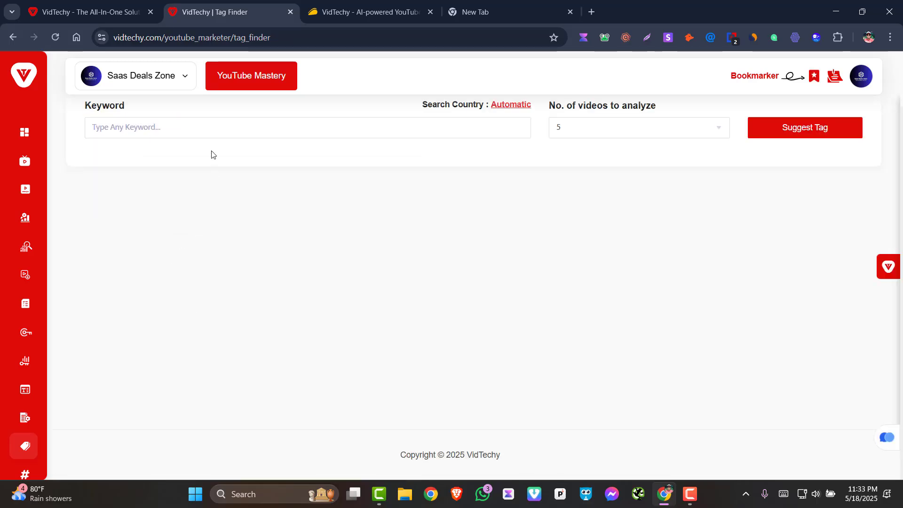
click(232, 124)
text(how )
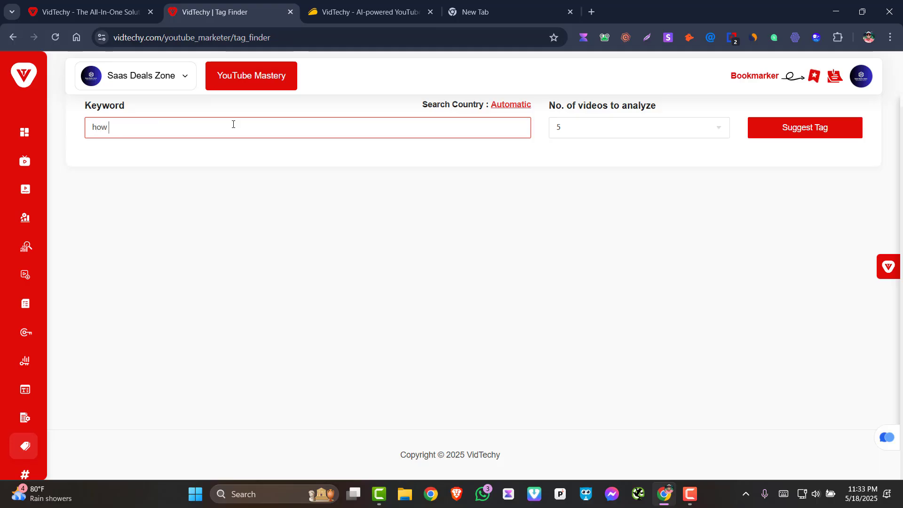
text(to)
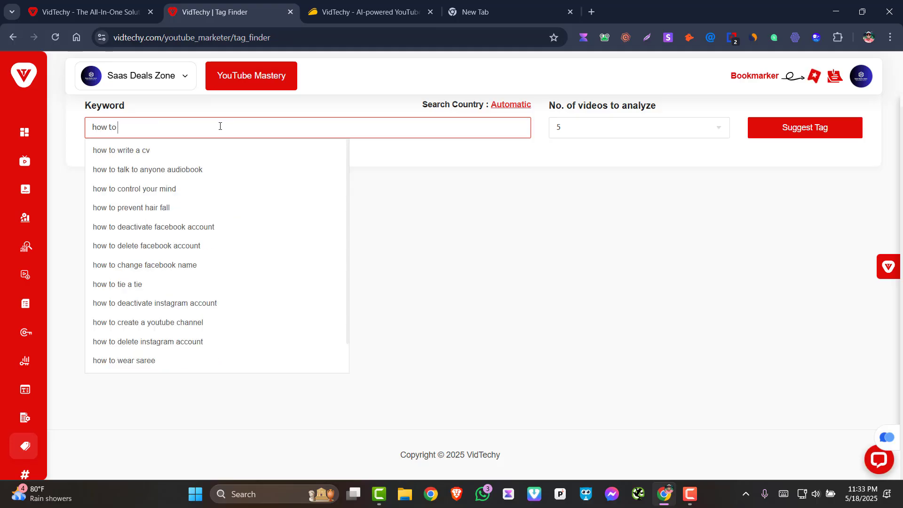
click(177, 190)
scroll(594, 248, up, 1)
click(587, 190)
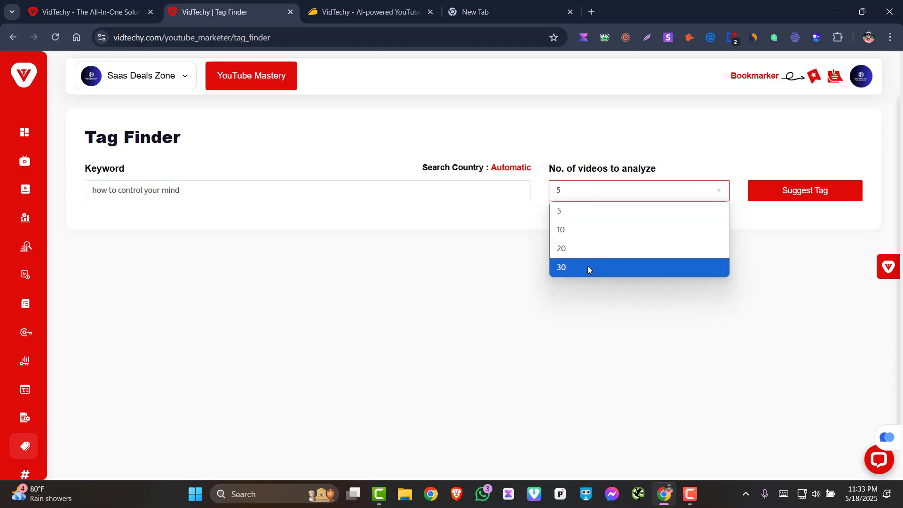
click(594, 212)
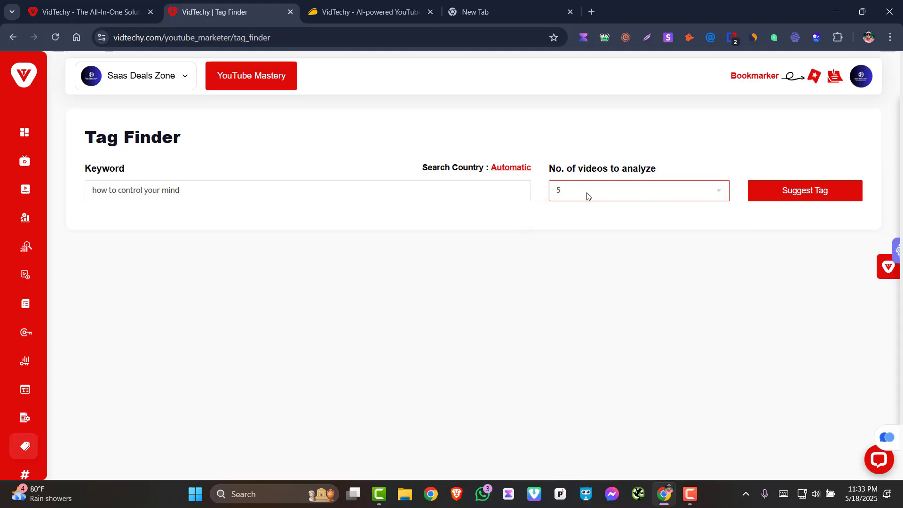
click(792, 196)
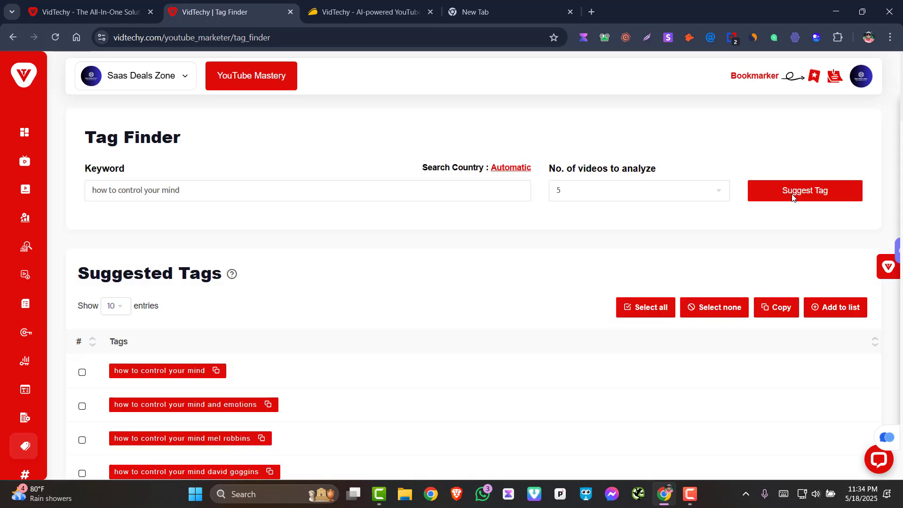
- Review the suggested tags and the list of tags used in the analyzed videos
scroll(332, 311, down, 4)
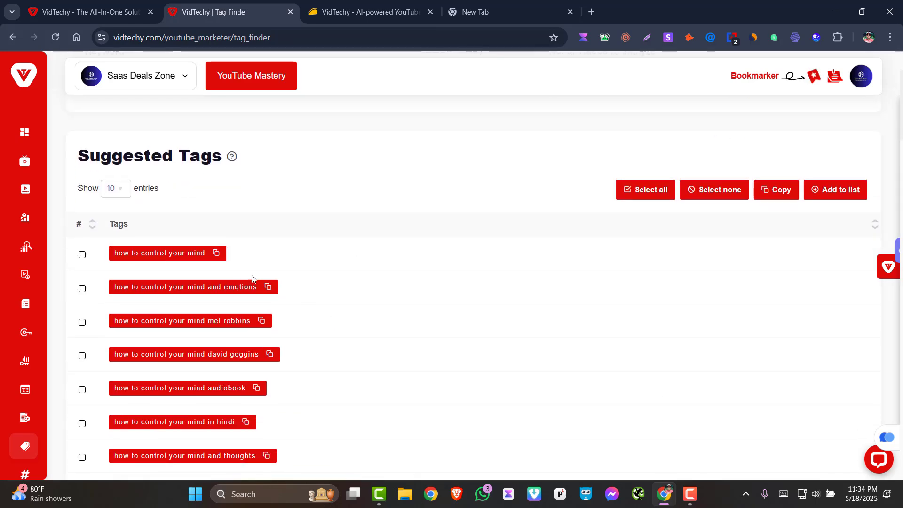
scroll(234, 257, down, 2)
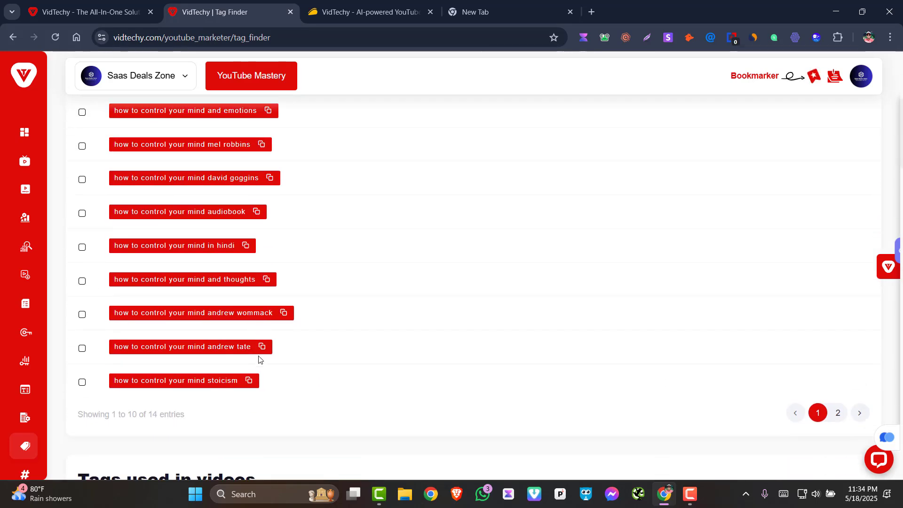
scroll(258, 359, up, 3)
scroll(207, 217, down, 4)
scroll(227, 315, up, 3)
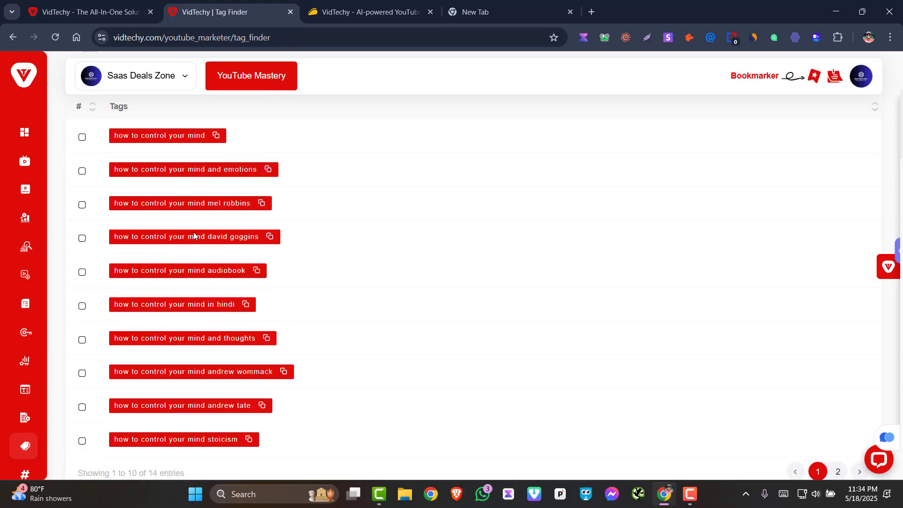
scroll(216, 297, down, 6)
scroll(229, 296, down, 2)
scroll(170, 211, up, 12)
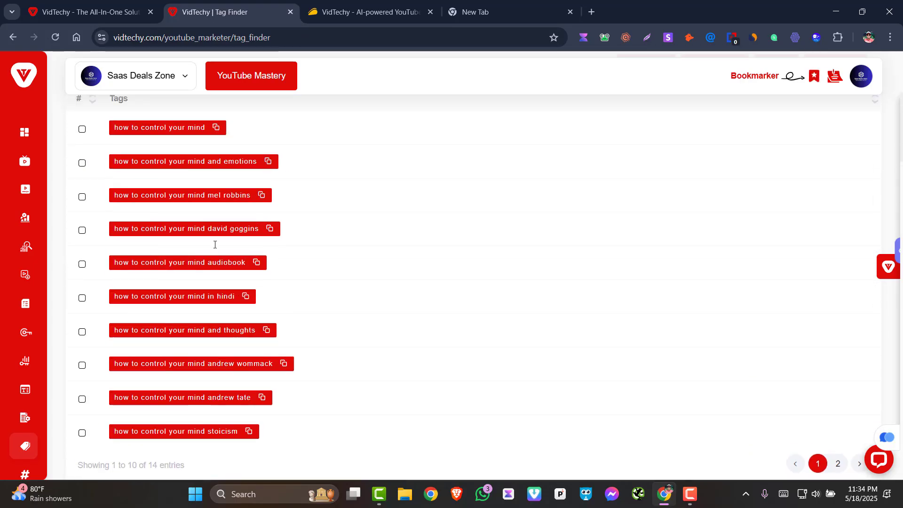
scroll(257, 244, down, 4)
scroll(546, 242, down, 10)
- Open the Hashtag Finder from the research tools
mouse_move(85, 334)
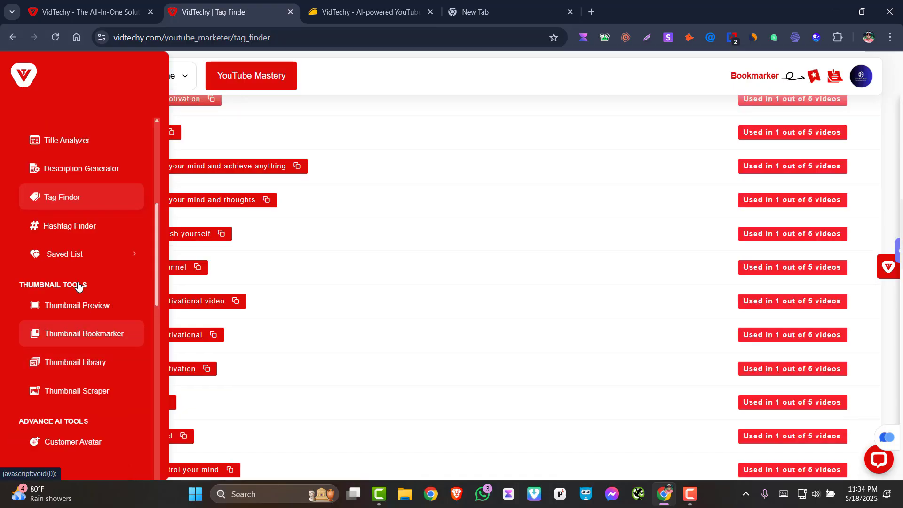
click(87, 235)
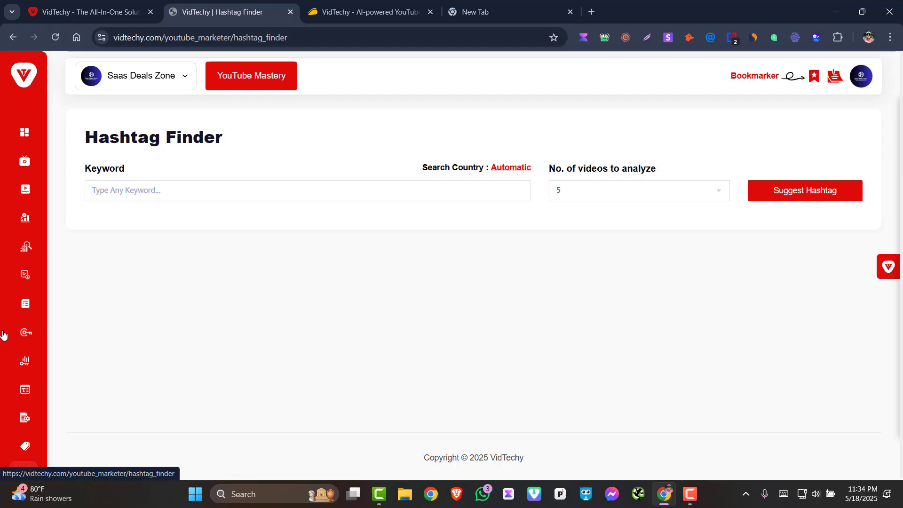
- Look through the thumbnail tools in the navigation list
mouse_move(24, 390)
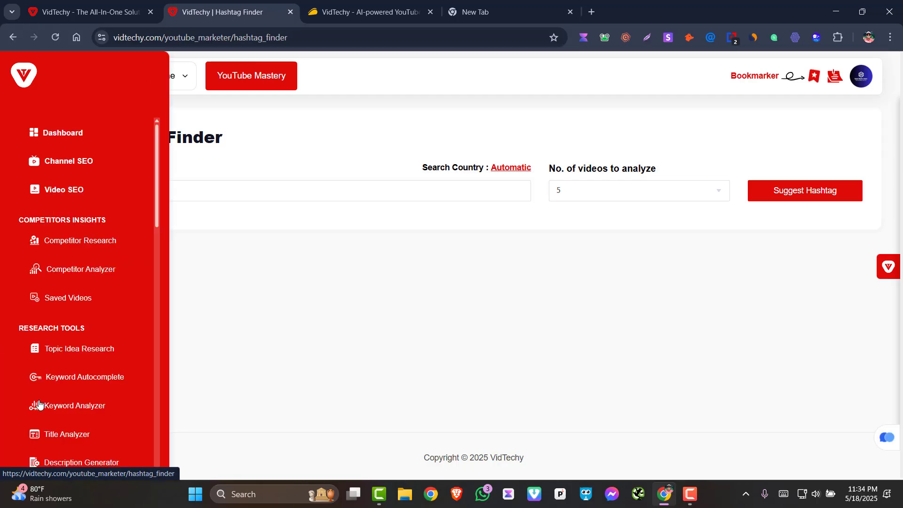
scroll(98, 372, down, 6)
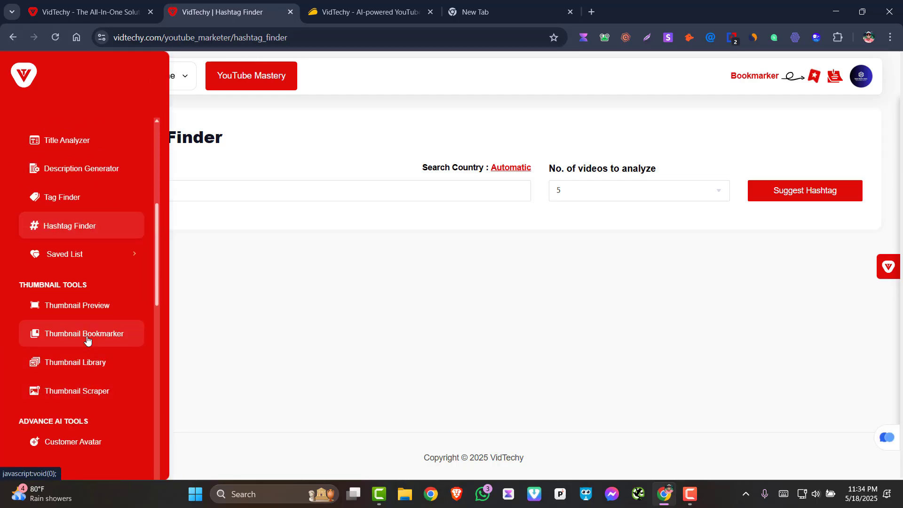
scroll(87, 339, down, 1)
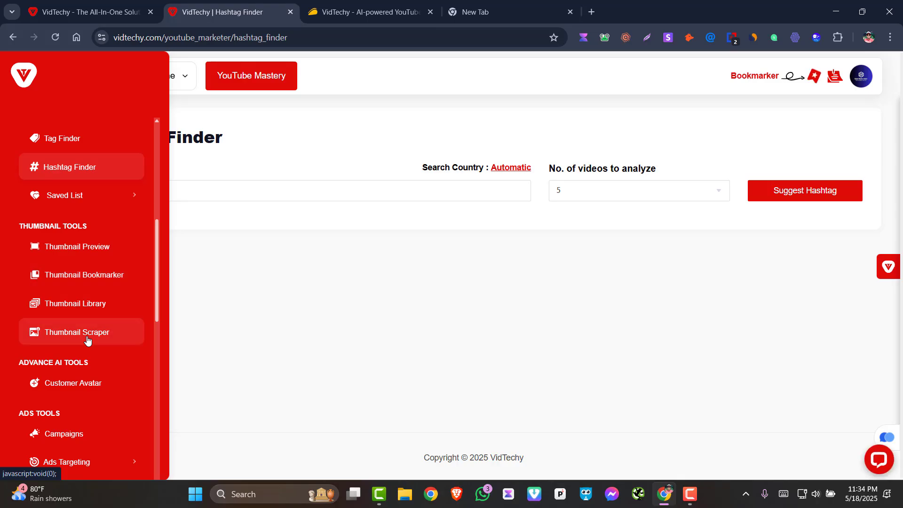